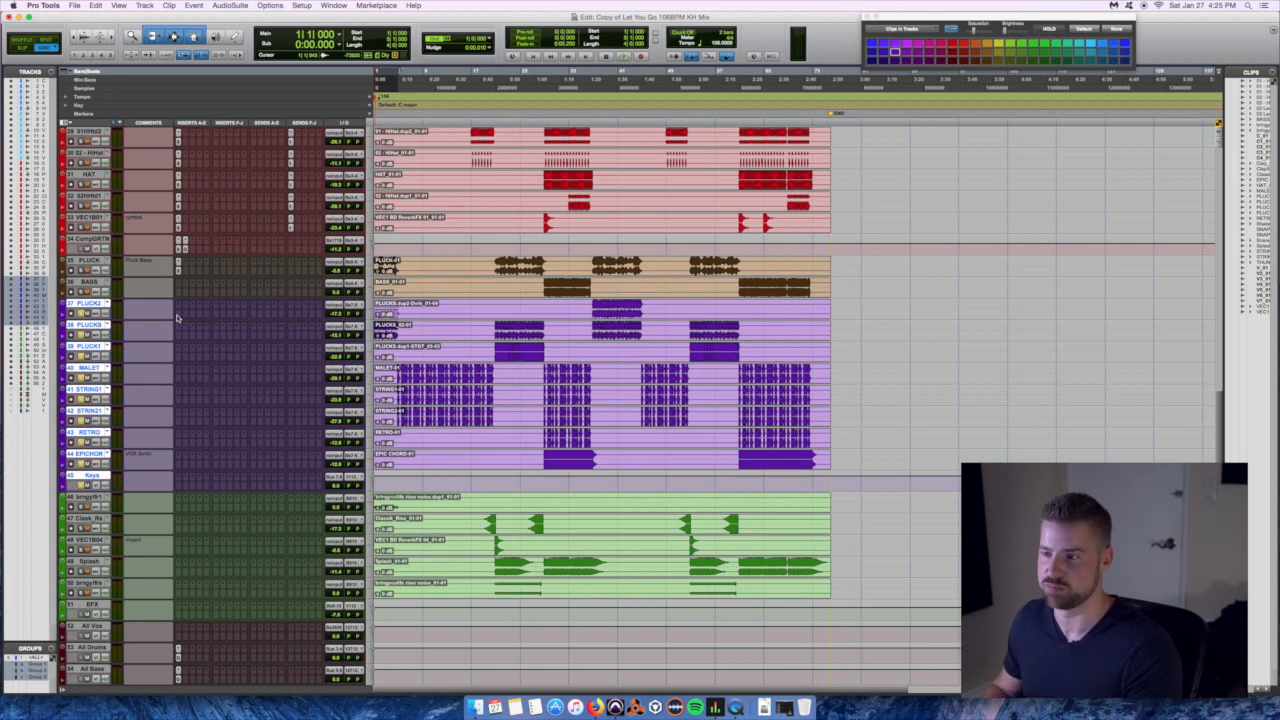
Insert the stereo Gem EQ84 plug-in on the first insert of the PLUCK2 track and move its window aside.
{"action": "left_click", "coordinate": [180, 318]}
{"action": "mouse_move", "coordinate": [233, 352]}
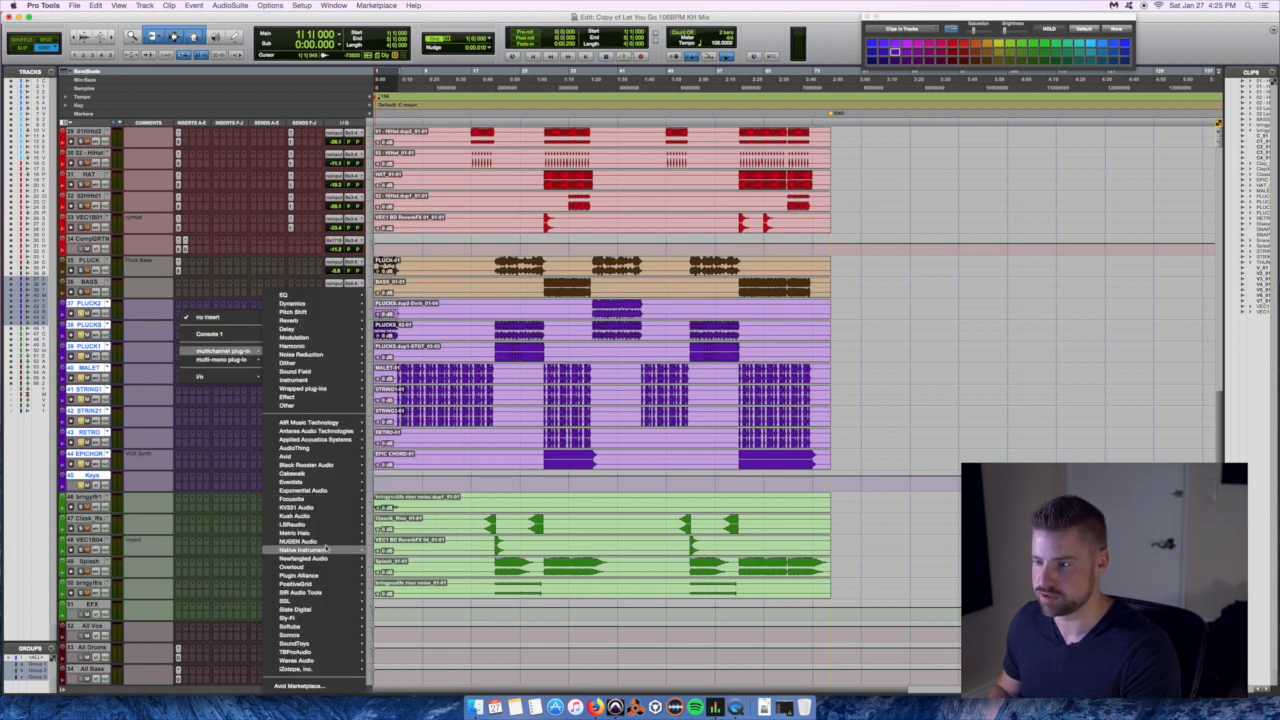
{"action": "mouse_move", "coordinate": [326, 569]}
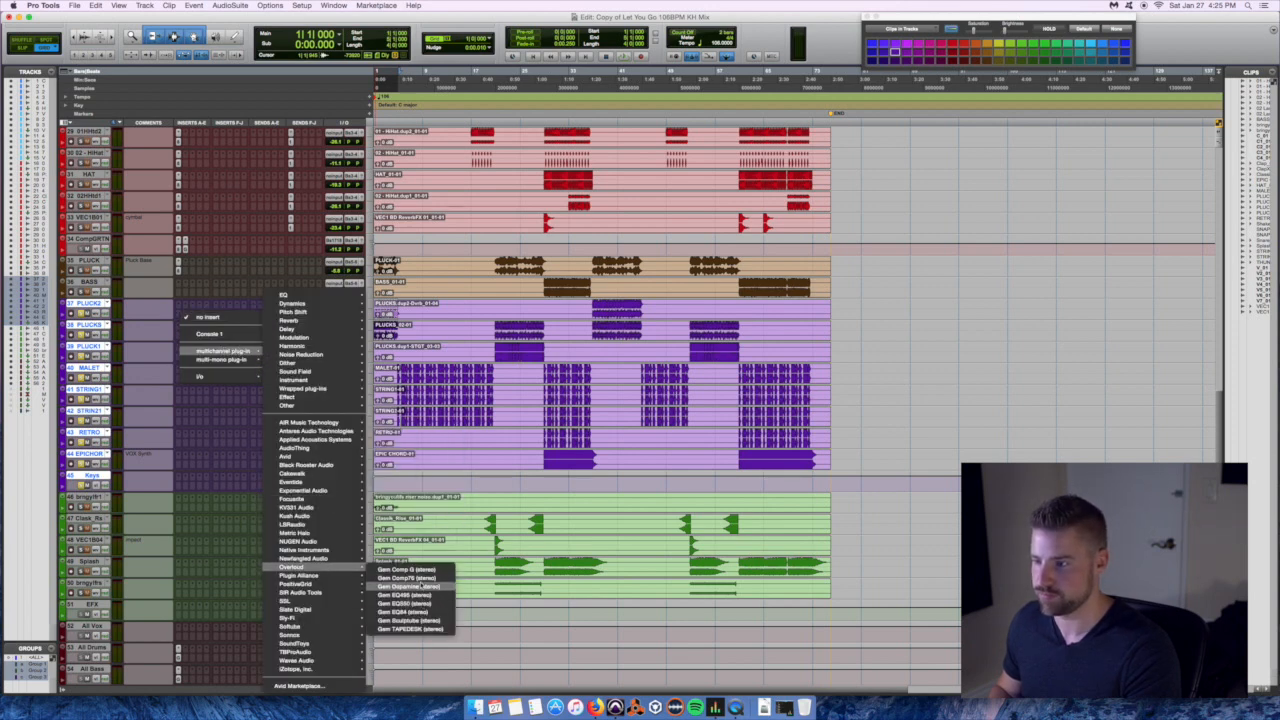
{"action": "left_click", "coordinate": [425, 612]}
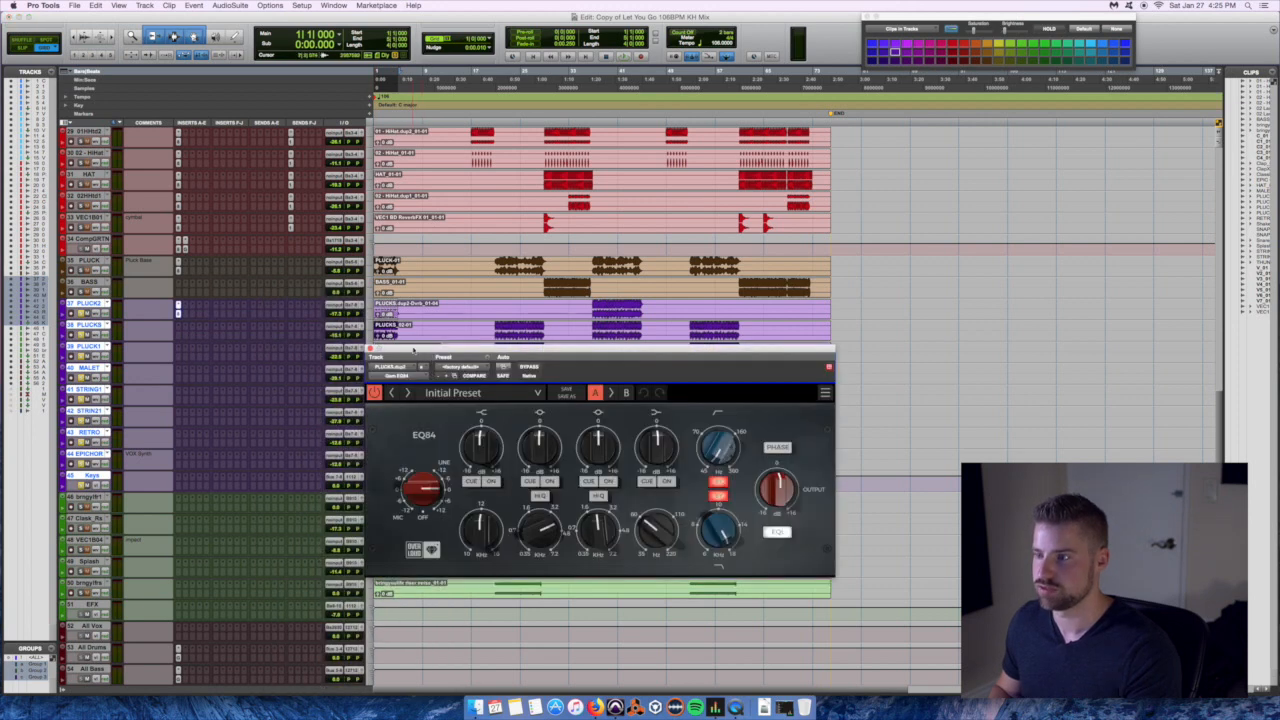
{"action": "left_click_drag", "start_coordinate": [413, 349], "coordinate": [323, 346]}
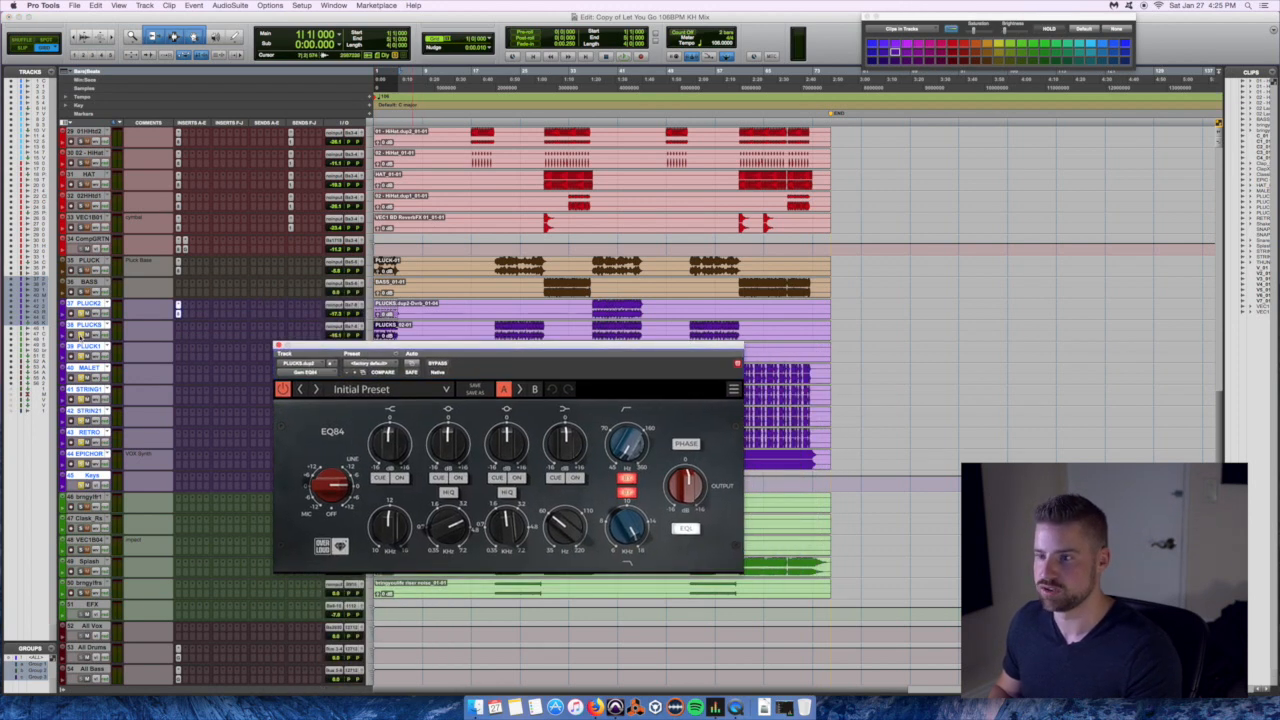
Toggle solo on the PLUCKS track and play from the start to hear PLUCK2 with a flat EQ.
{"action": "left_click", "coordinate": [81, 336]}
{"action": "key", "text": "space"}
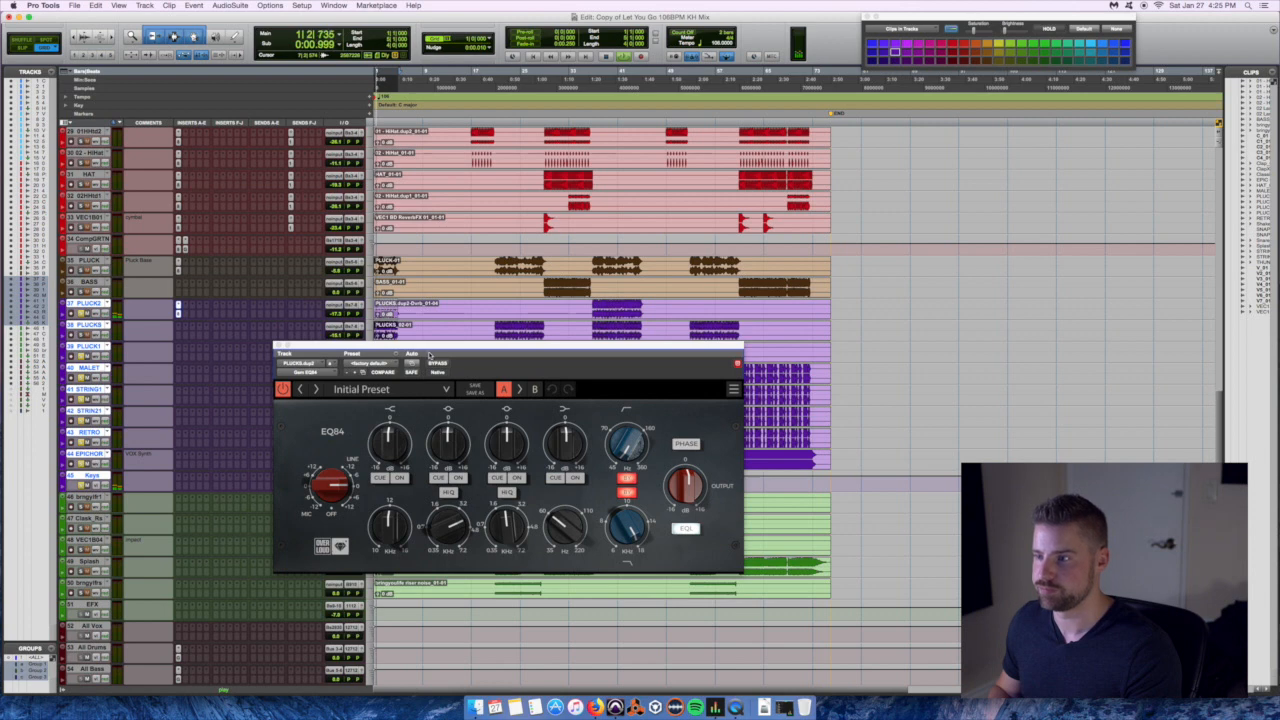
{"action": "key", "text": "space"}
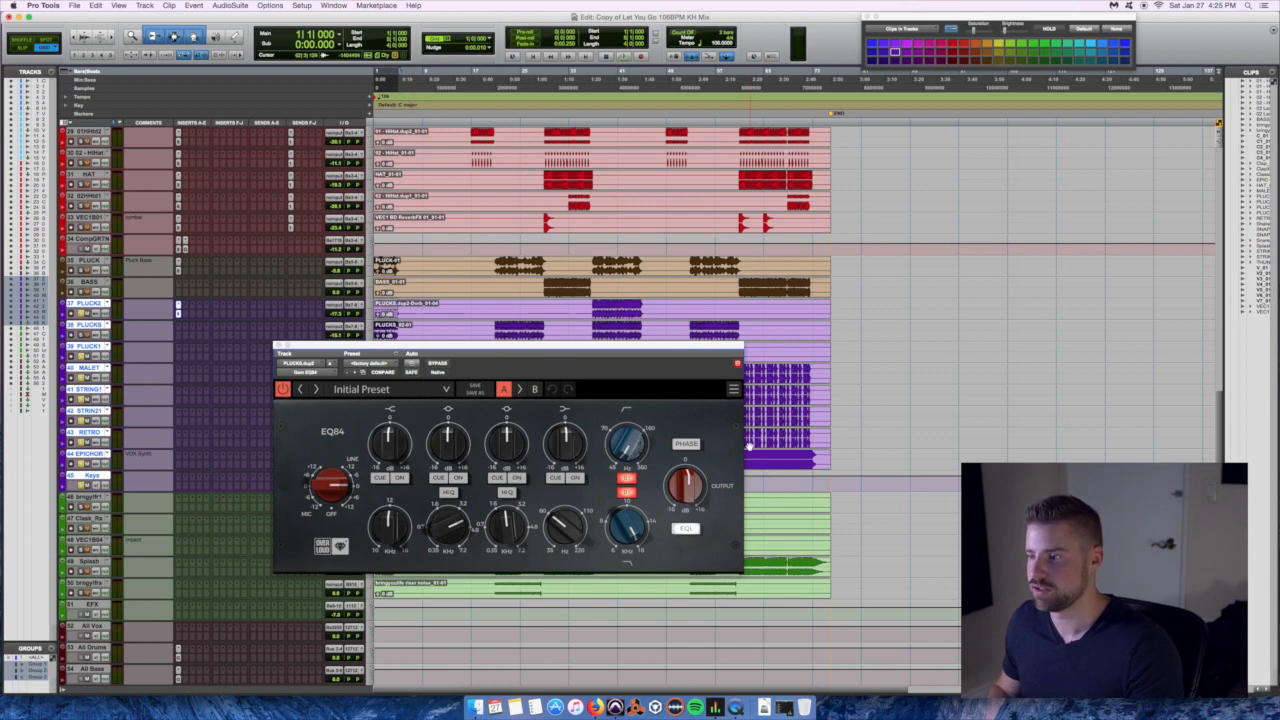
Enable PLUCK2's low-shelf band, raise its frequency past 110 Hz, boost it strongly while auditioning, and ease the gain back to a moderate boost.
{"action": "left_click", "coordinate": [575, 478]}
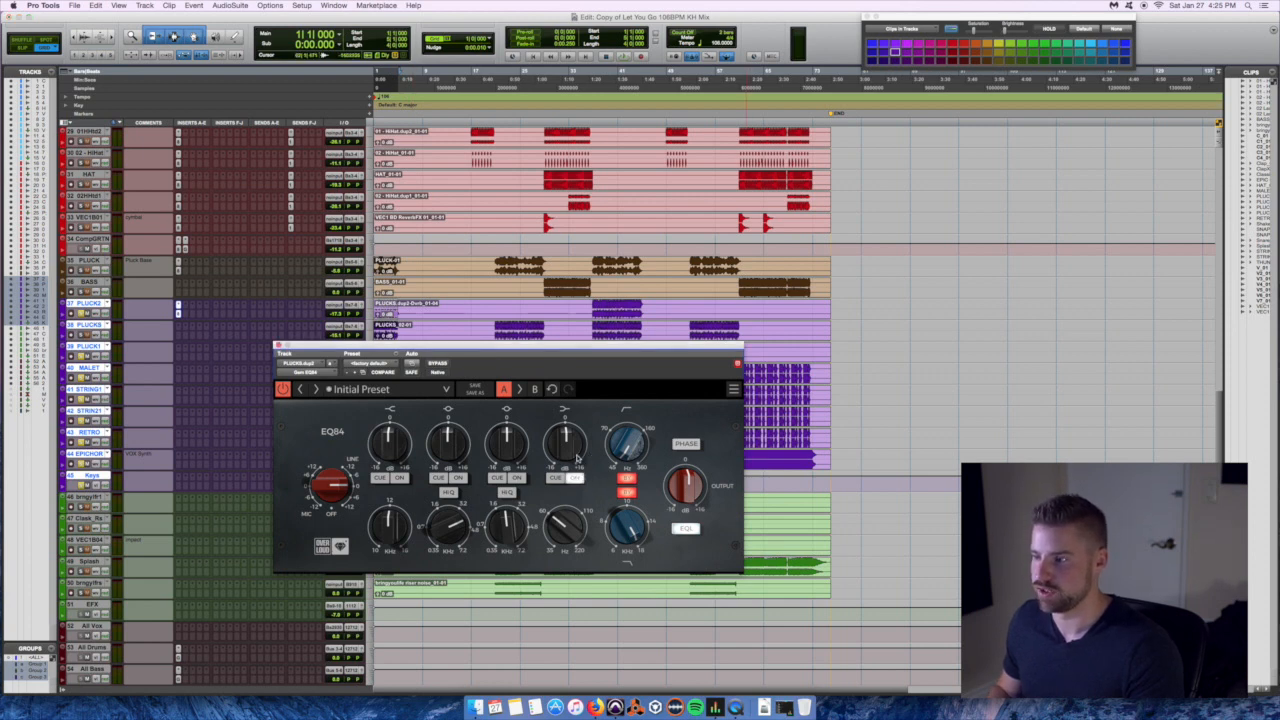
{"action": "left_click_drag", "start_coordinate": [563, 522], "coordinate": [568, 452]}
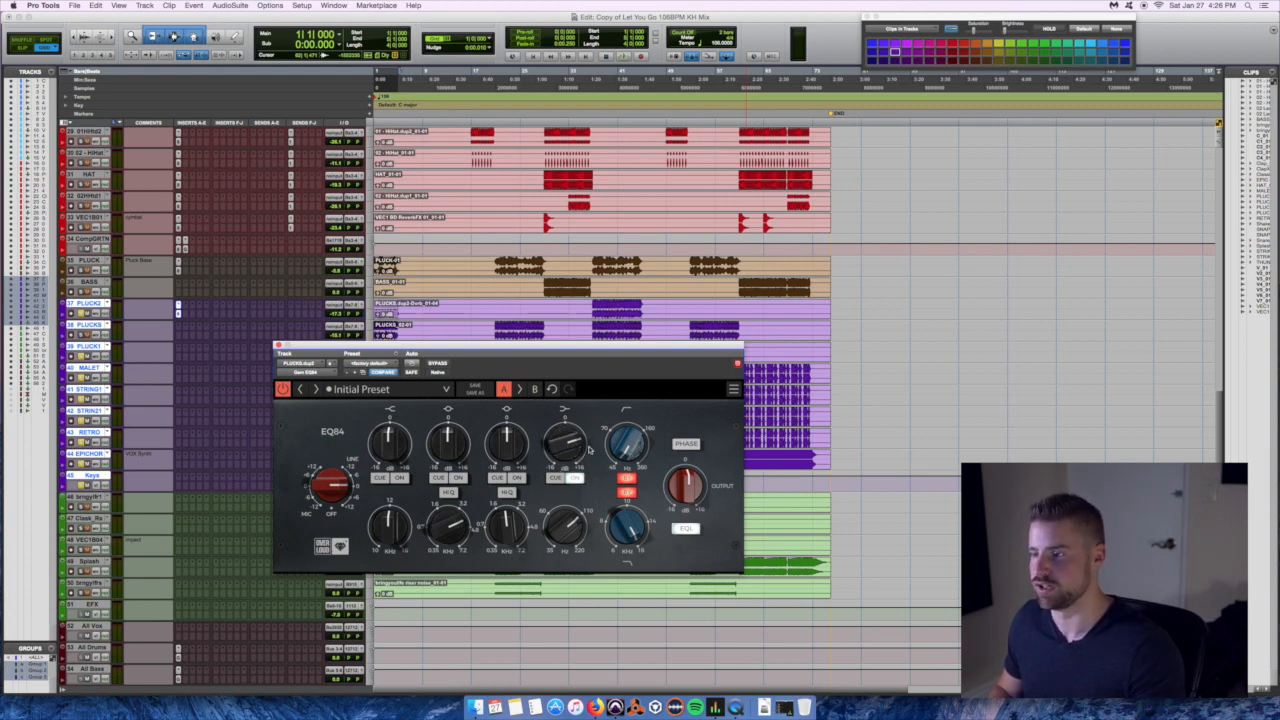
{"action": "key", "text": "space"}
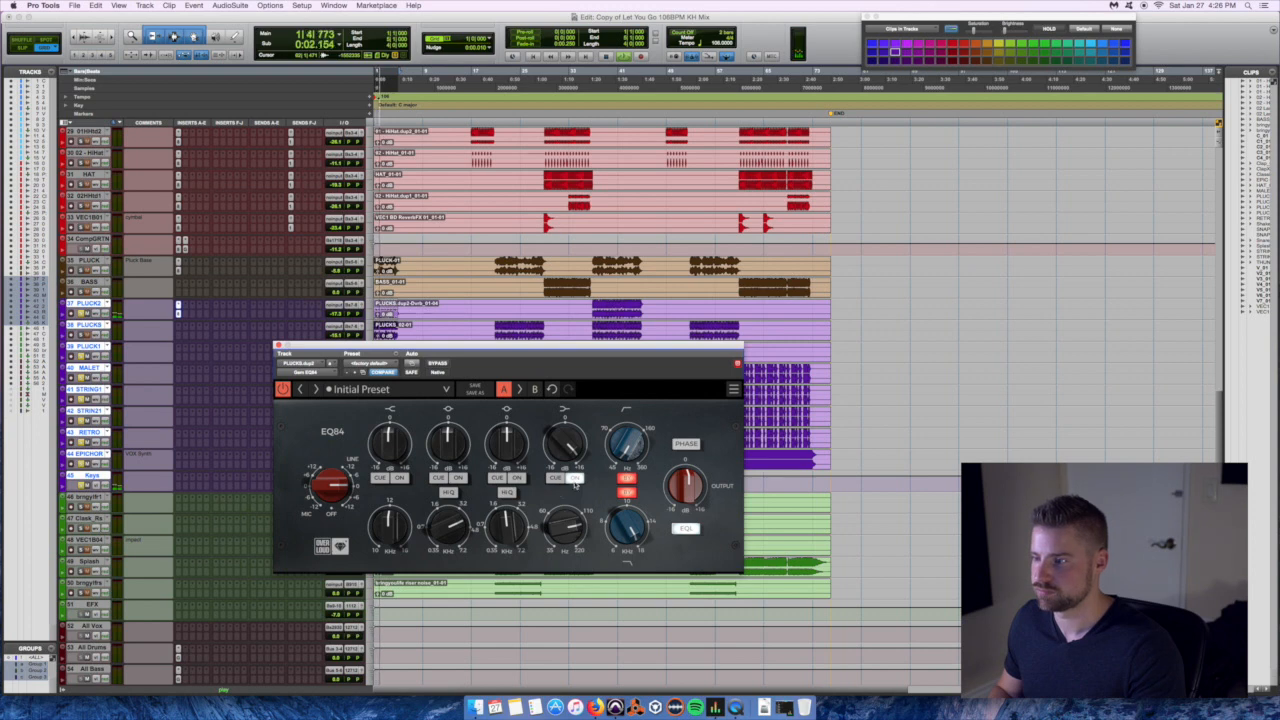
{"action": "key", "text": "space"}
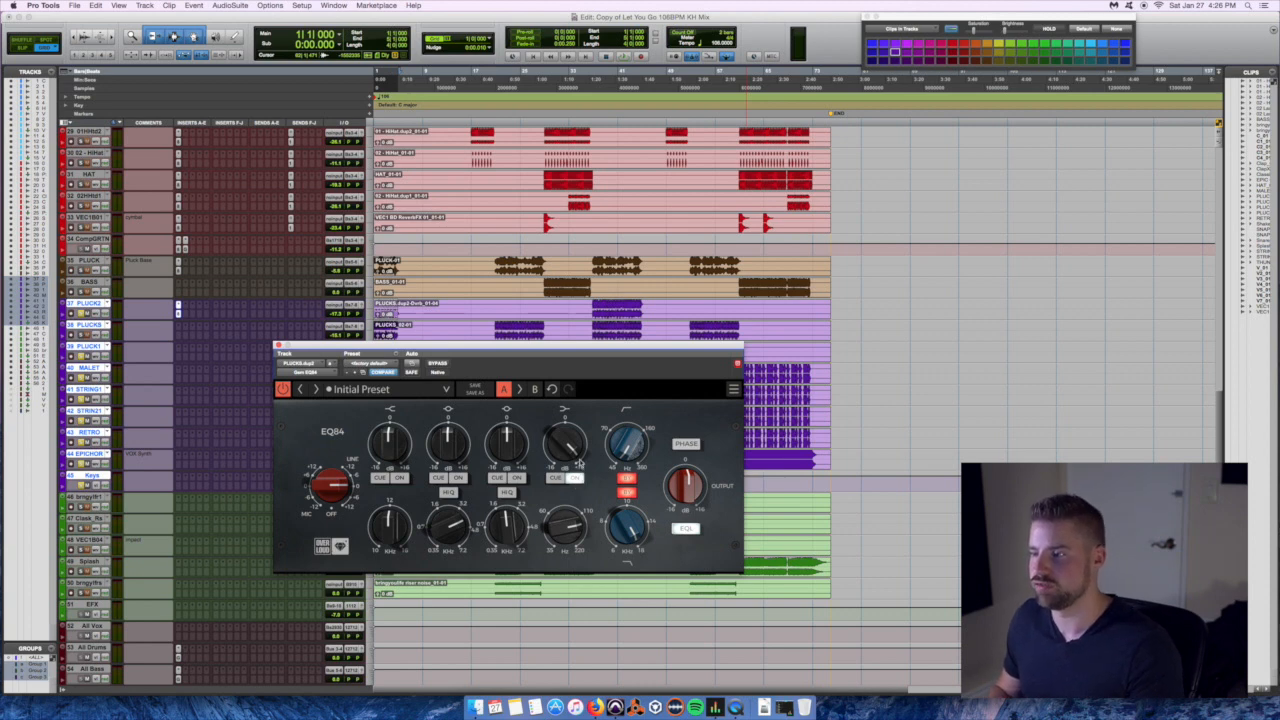
{"action": "left_click_drag", "start_coordinate": [578, 458], "coordinate": [563, 481]}
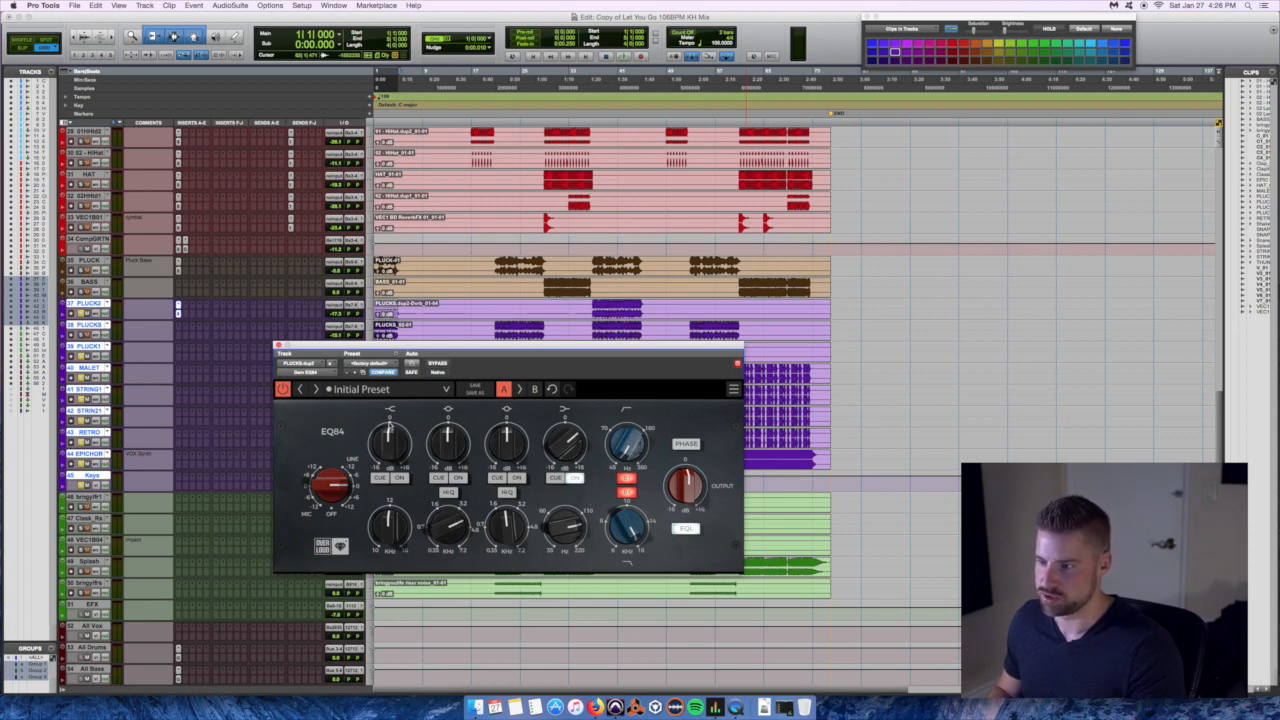
Enable PLUCK2's high-shelf band and boost its gain strongly while auditioning the track.
{"action": "left_click", "coordinate": [399, 480]}
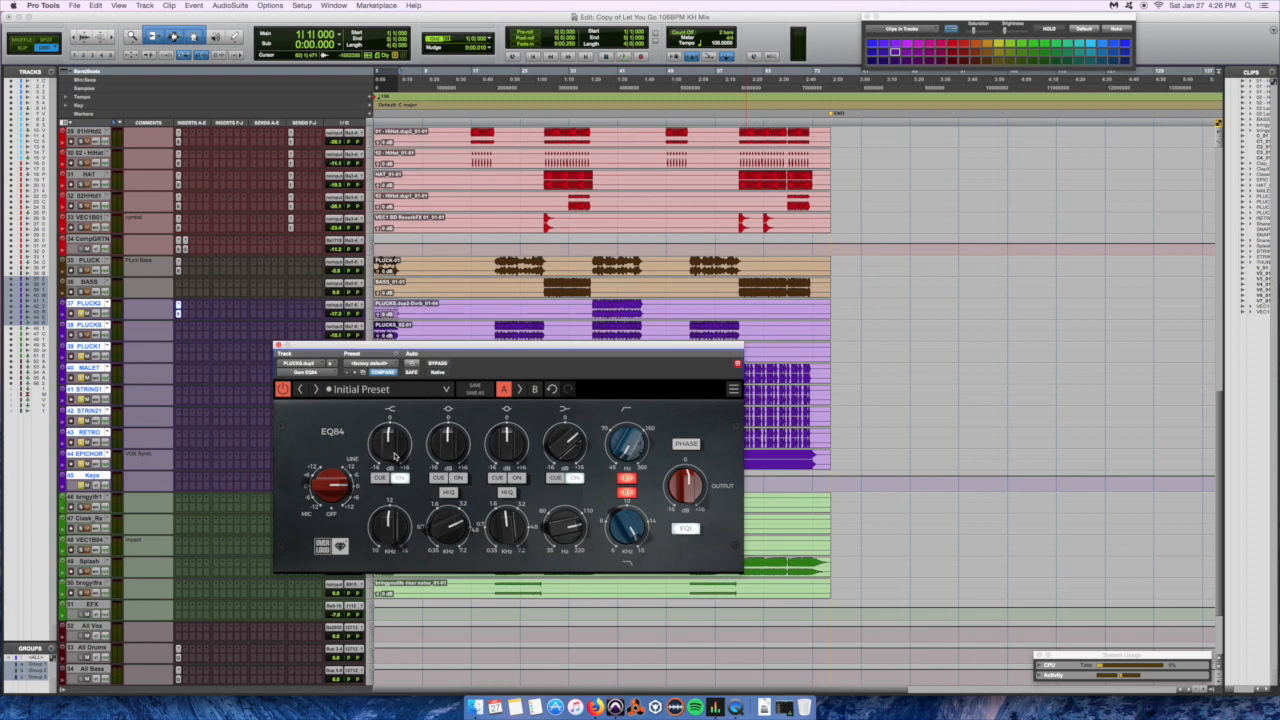
{"action": "key", "text": "space"}
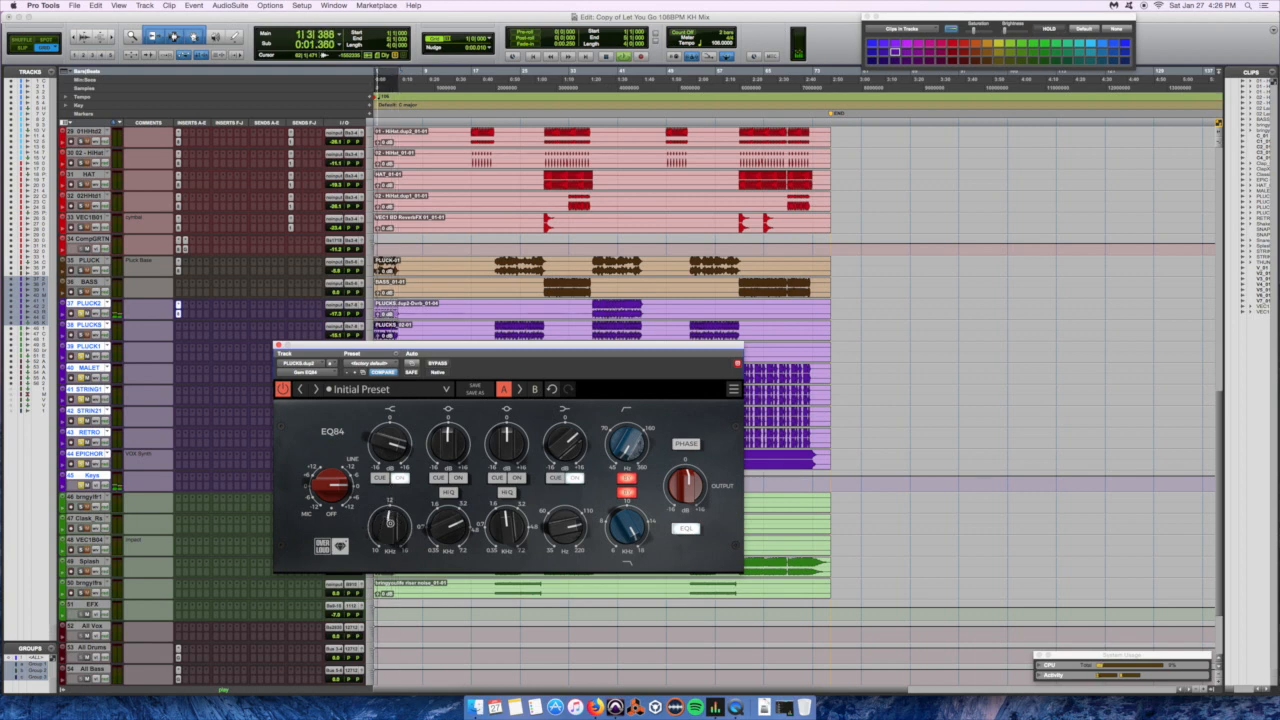
{"action": "key", "text": "space"}
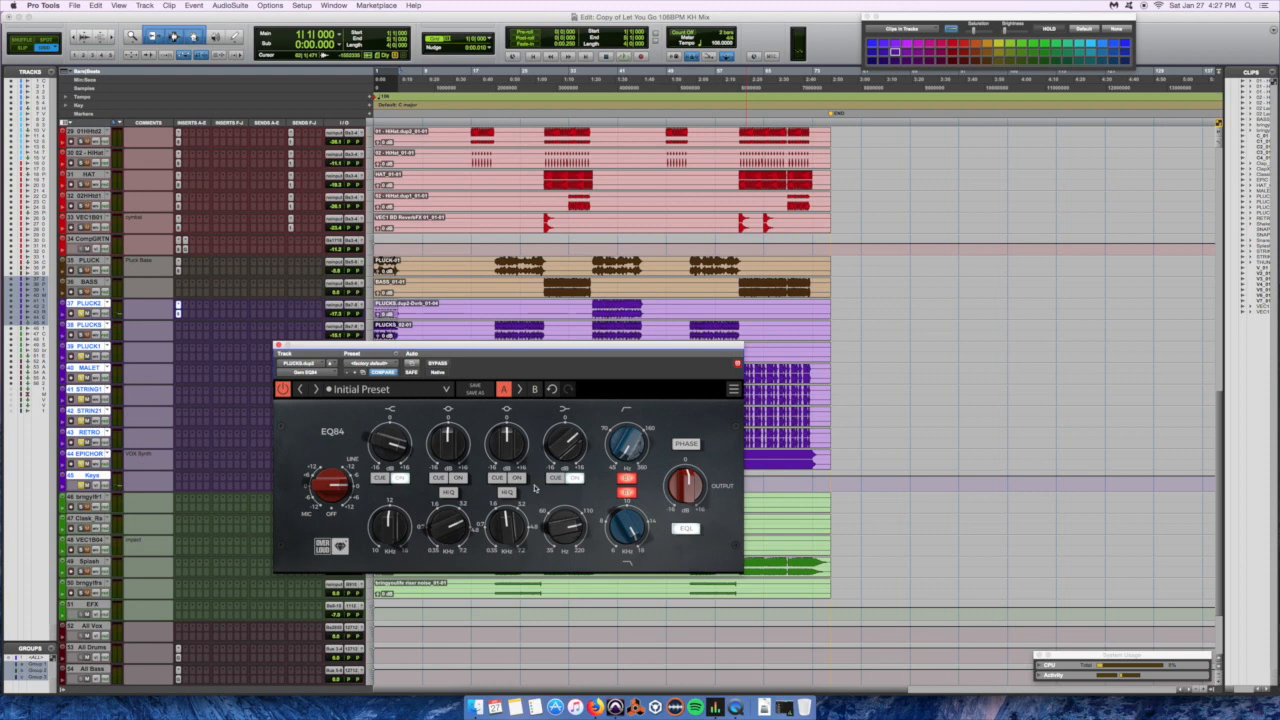
Cue PLUCK2's high-shelf band to tune its frequency slightly above 12 kHz, switch Cue off, and ease its gain back to a moderate boost.
{"action": "left_click", "coordinate": [379, 478]}
{"action": "key", "text": "space"}
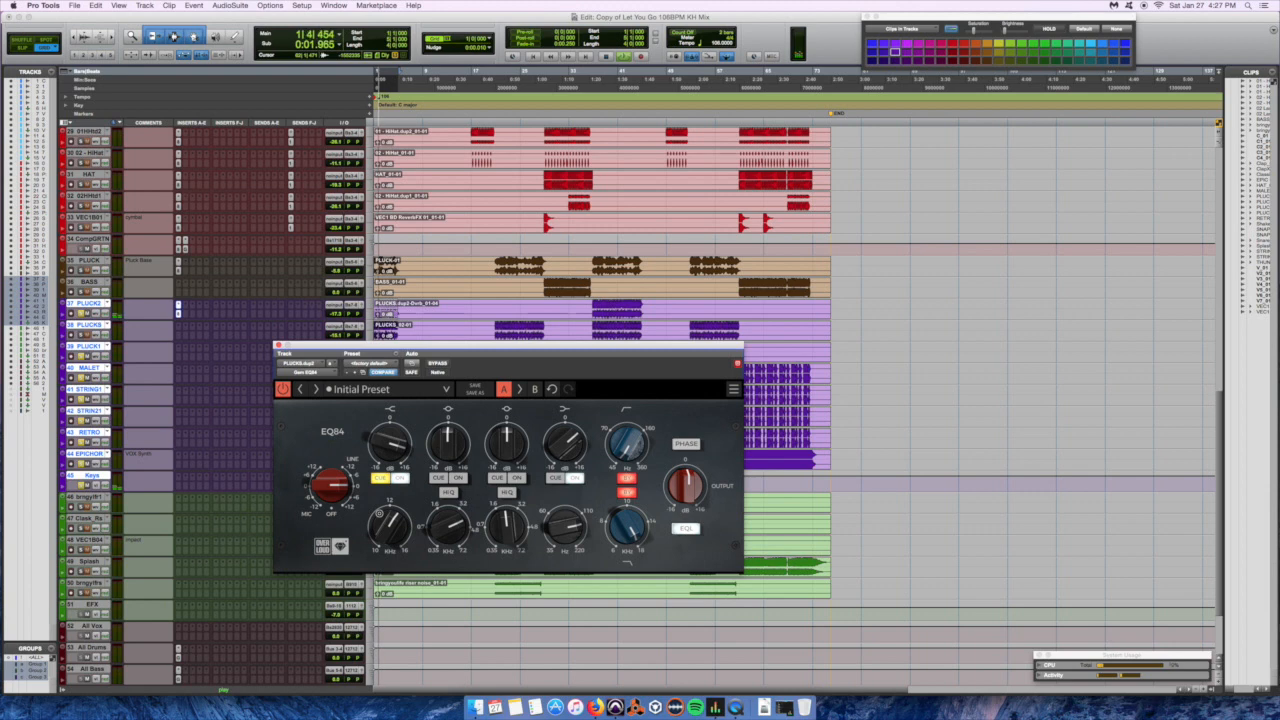
{"action": "key", "text": "space"}
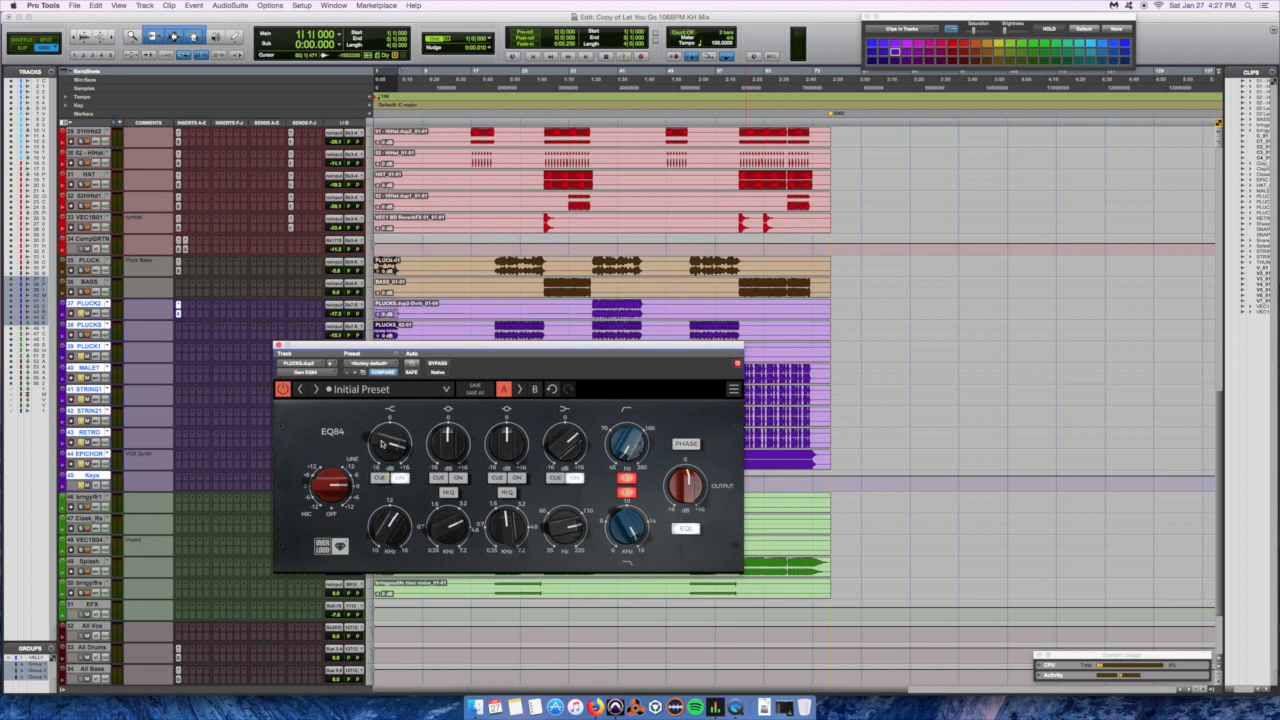
{"action": "left_click_drag", "start_coordinate": [381, 441], "coordinate": [382, 450]}
Compare PLUCK2 with the EQ84 active and bypassed during playback, leaving the plug-in active.
{"action": "key", "text": "space"}
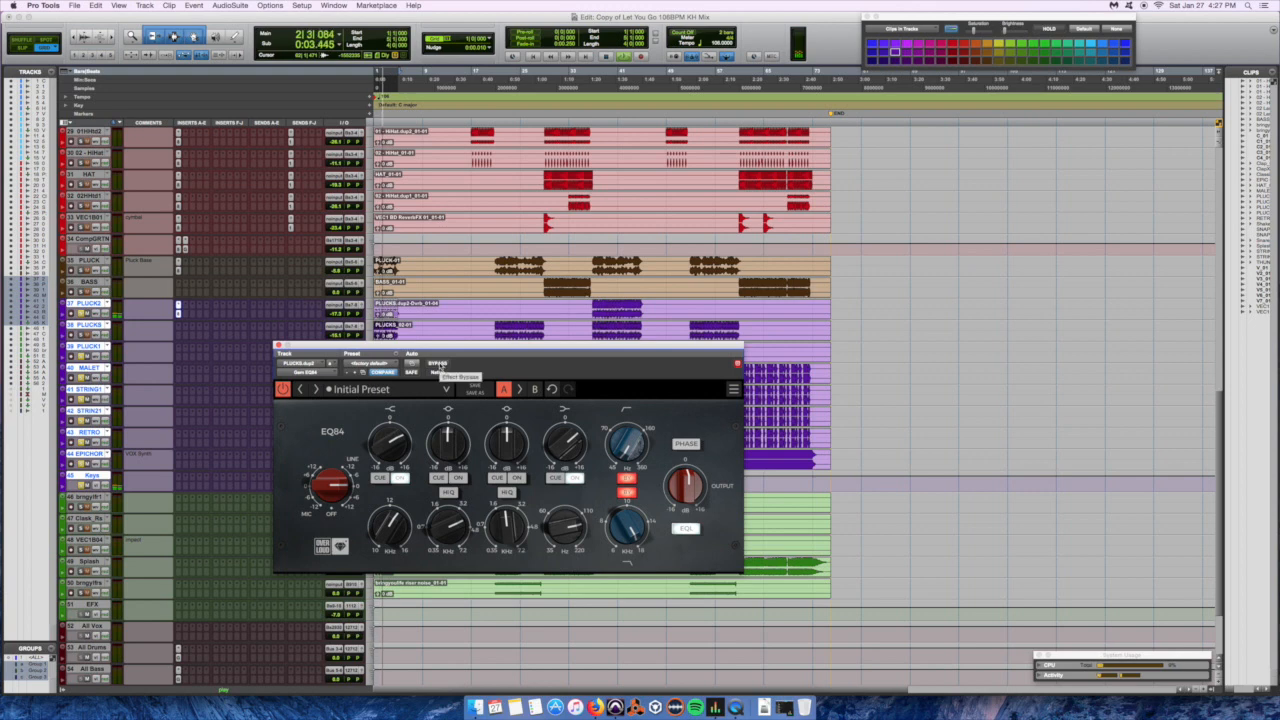
{"action": "key", "text": "space"}
{"action": "left_click", "coordinate": [438, 364]}
{"action": "key", "text": "space"}
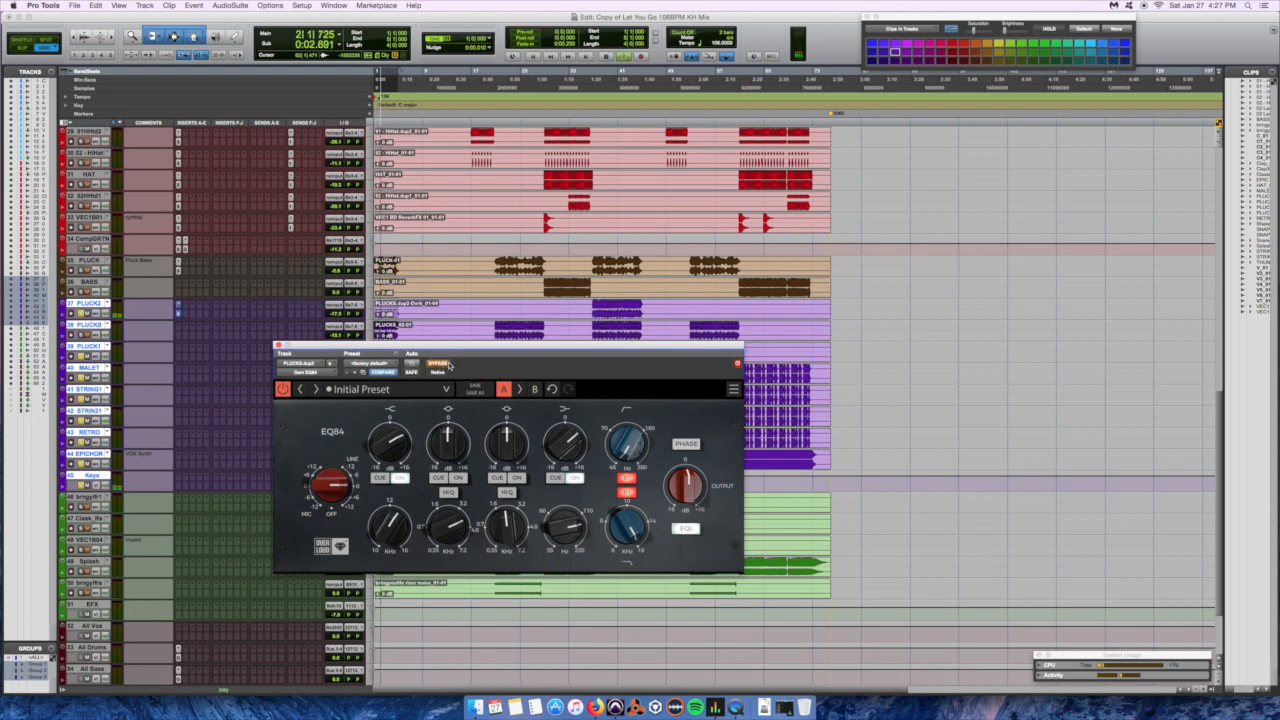
{"action": "key", "text": "space"}
{"action": "left_click", "coordinate": [440, 364]}
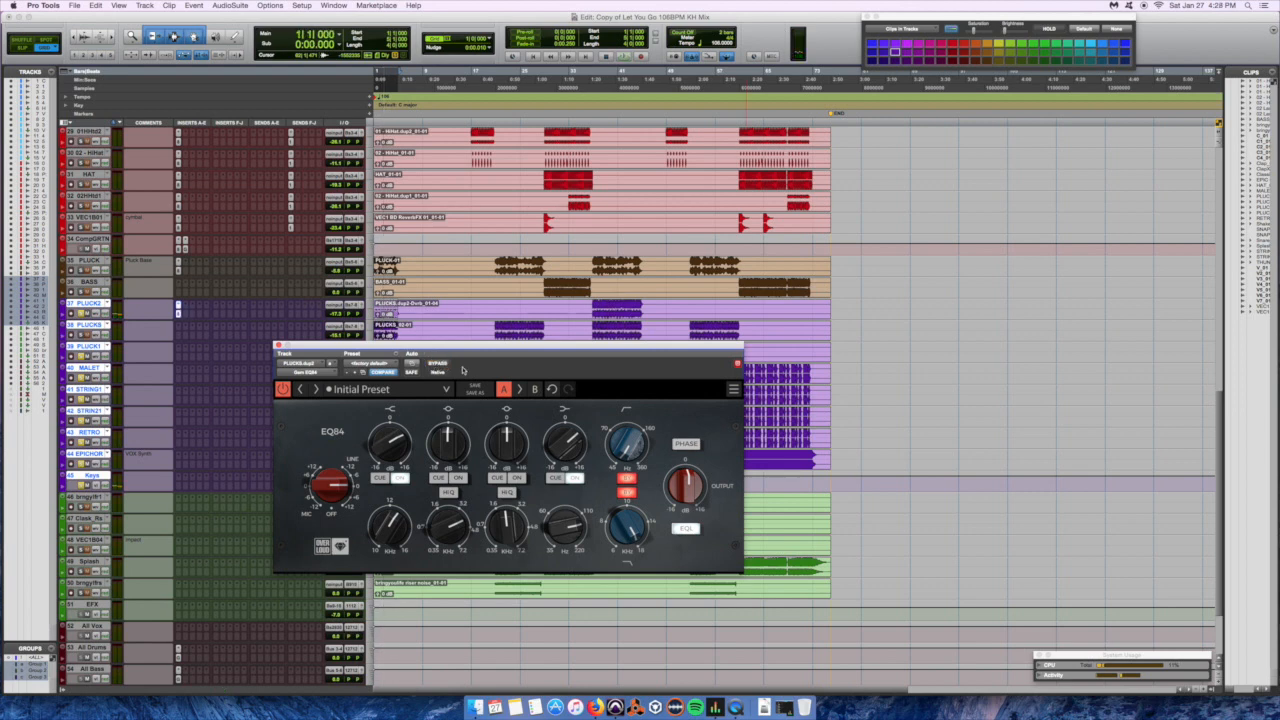
{"action": "key", "text": "space"}
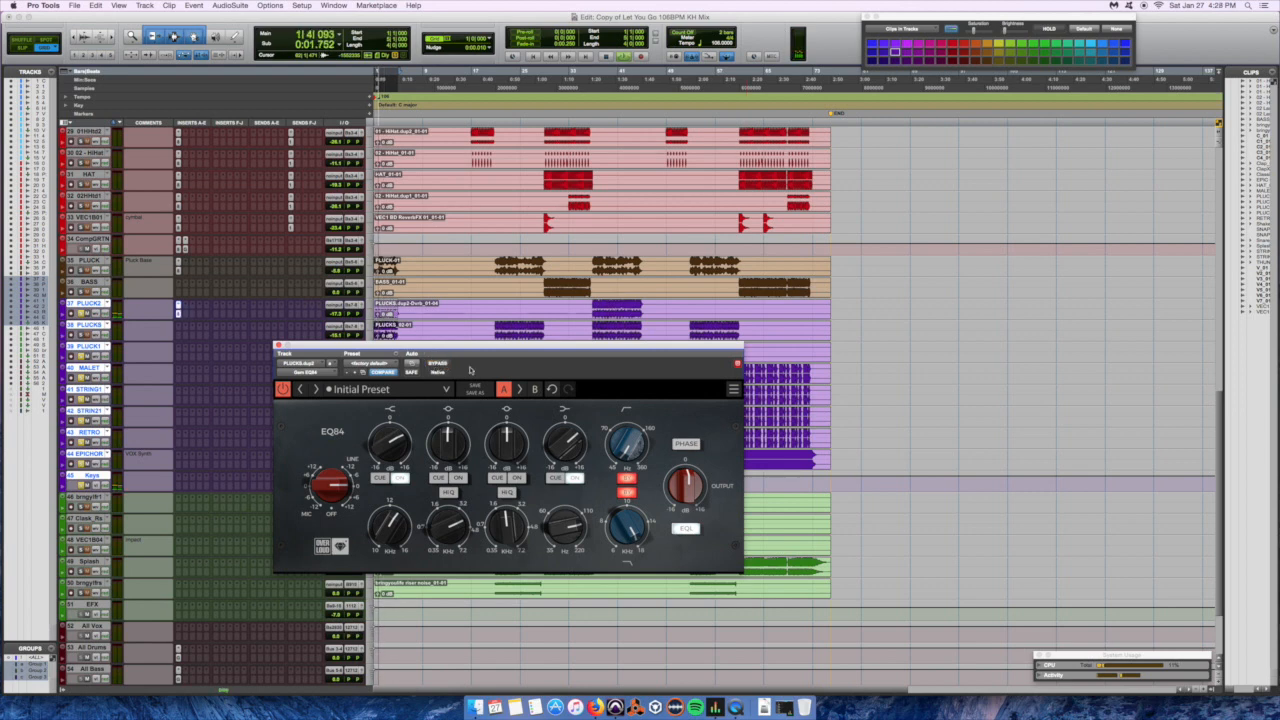
{"action": "key", "text": "space"}
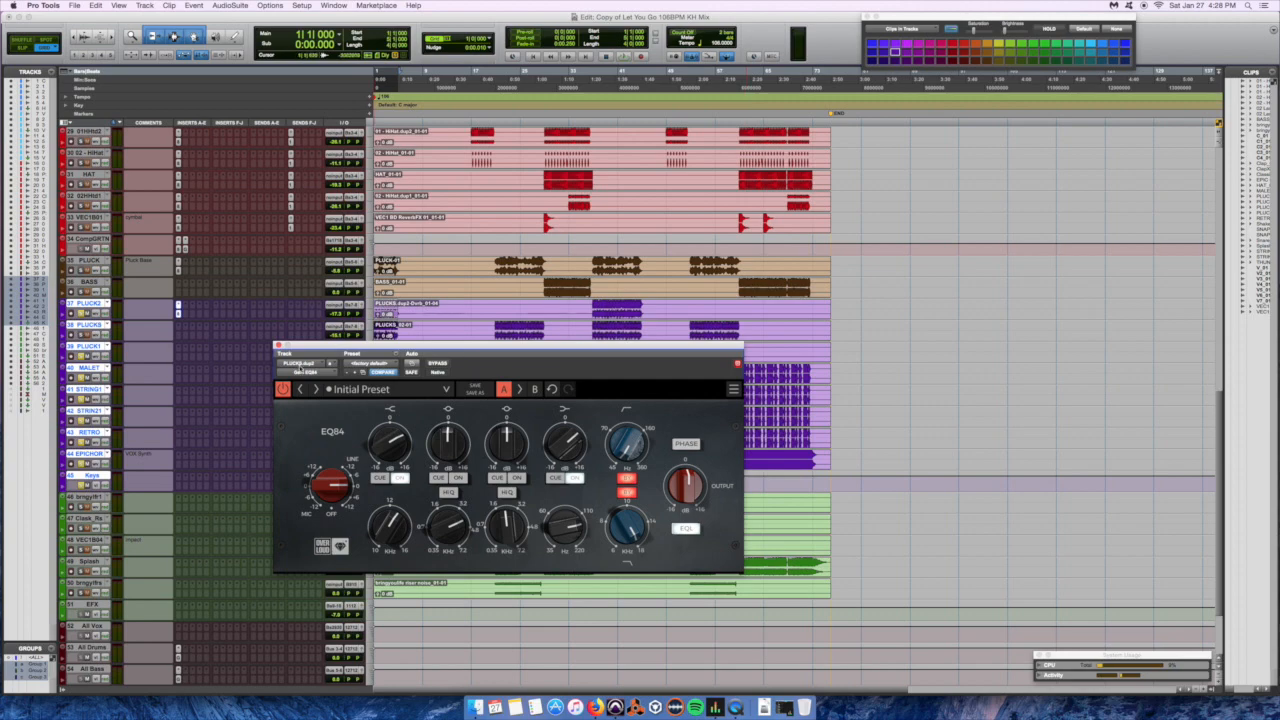
Close PLUCK2's EQ window, insert the stereo Gem EQ84 on the first insert of the PLUCKS track, and audition it flat.
{"action": "left_click", "coordinate": [278, 346]}
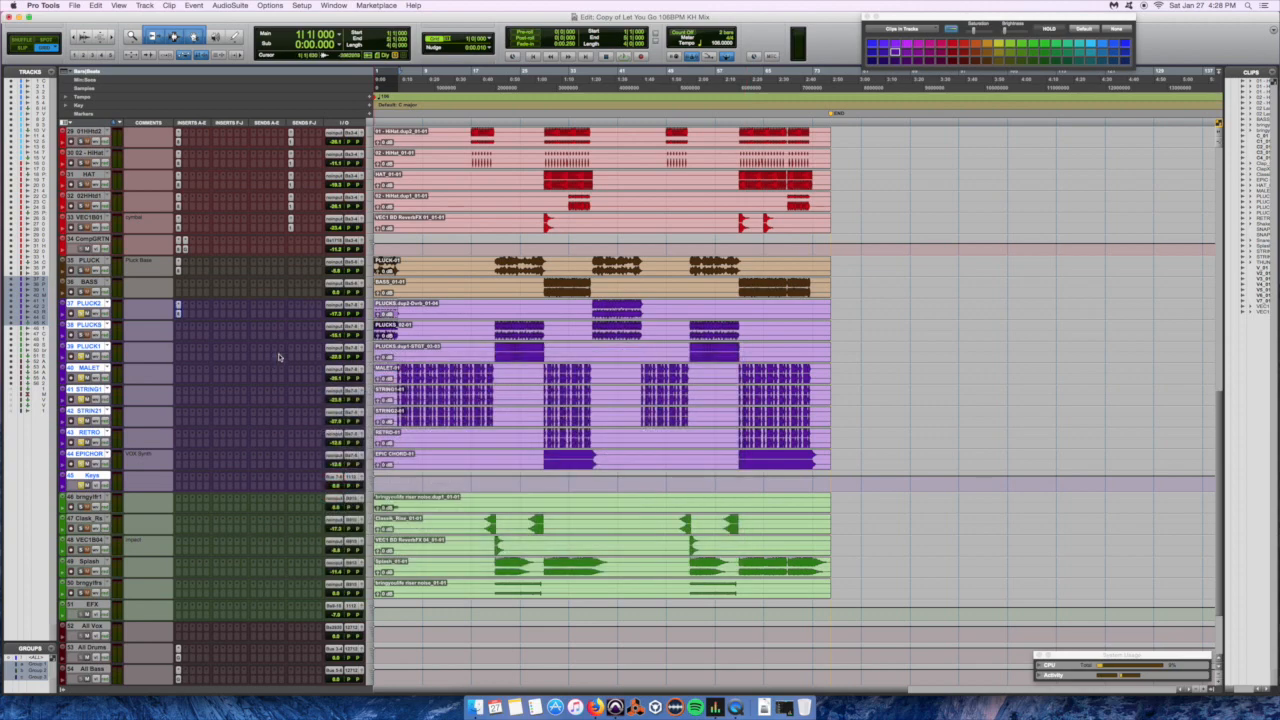
{"action": "left_click", "coordinate": [179, 337]}
{"action": "mouse_move", "coordinate": [231, 378]}
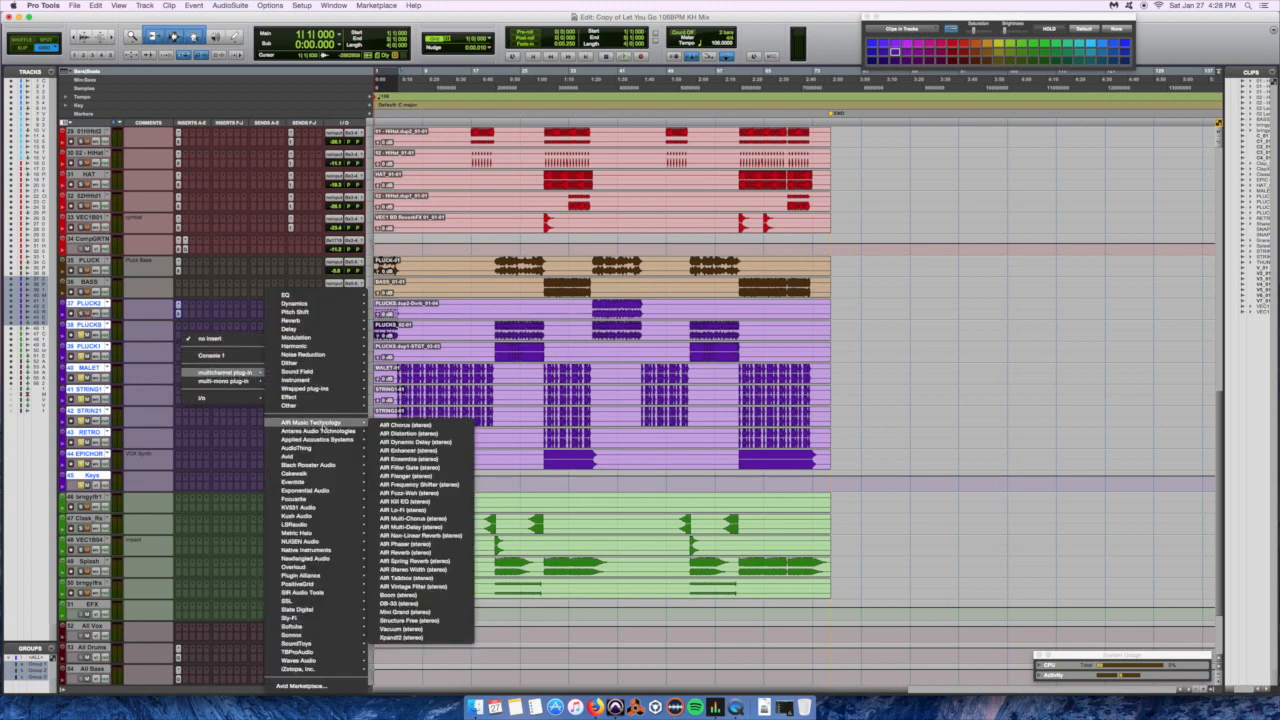
{"action": "mouse_move", "coordinate": [355, 568]}
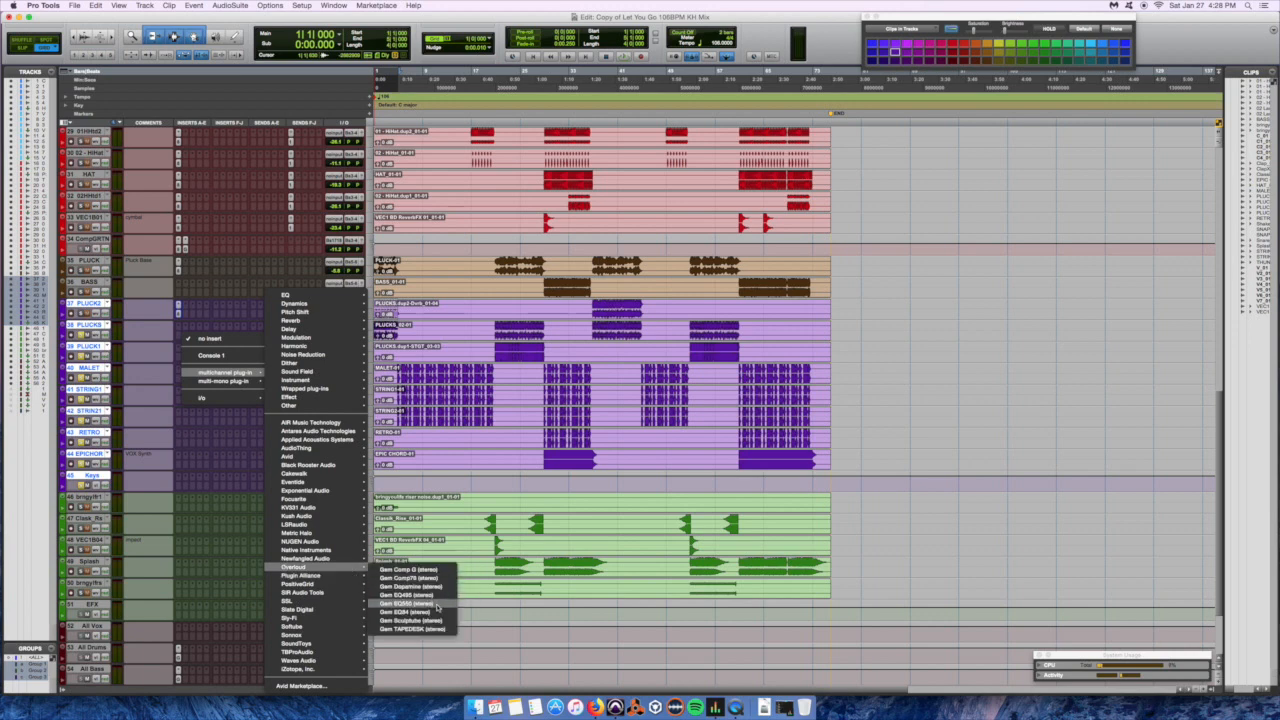
{"action": "left_click", "coordinate": [405, 611]}
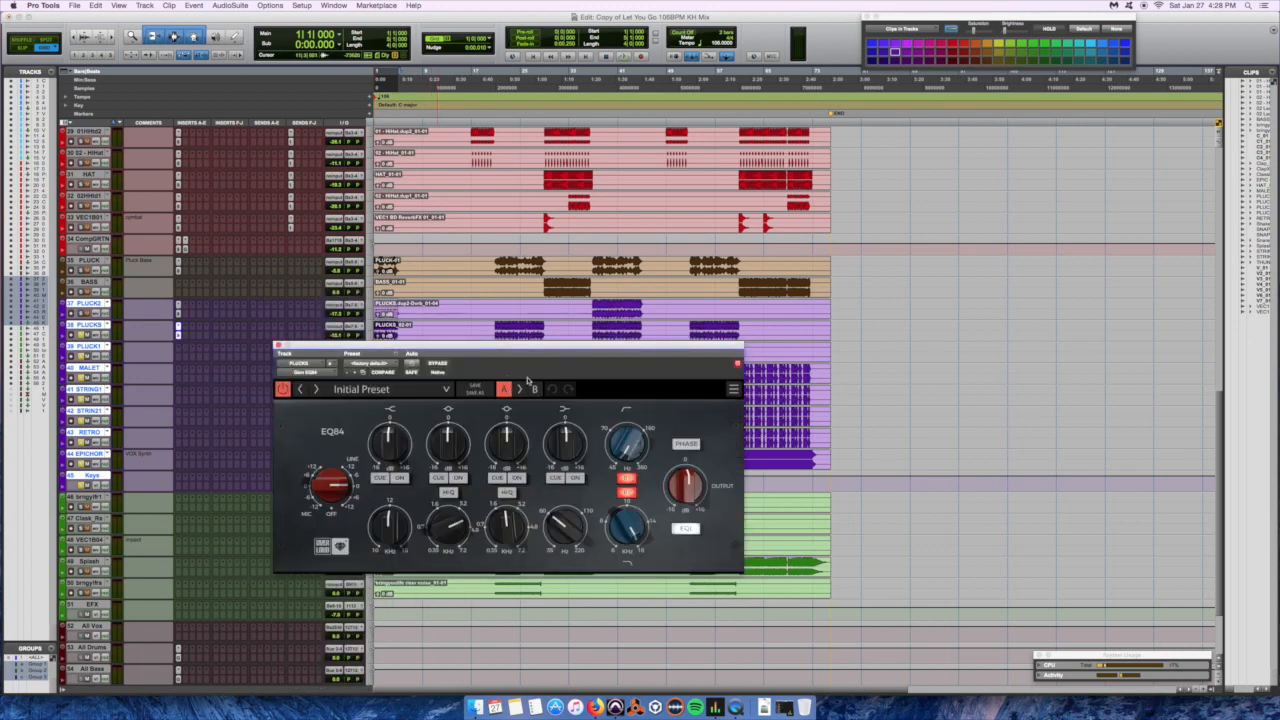
{"action": "key", "text": "space"}
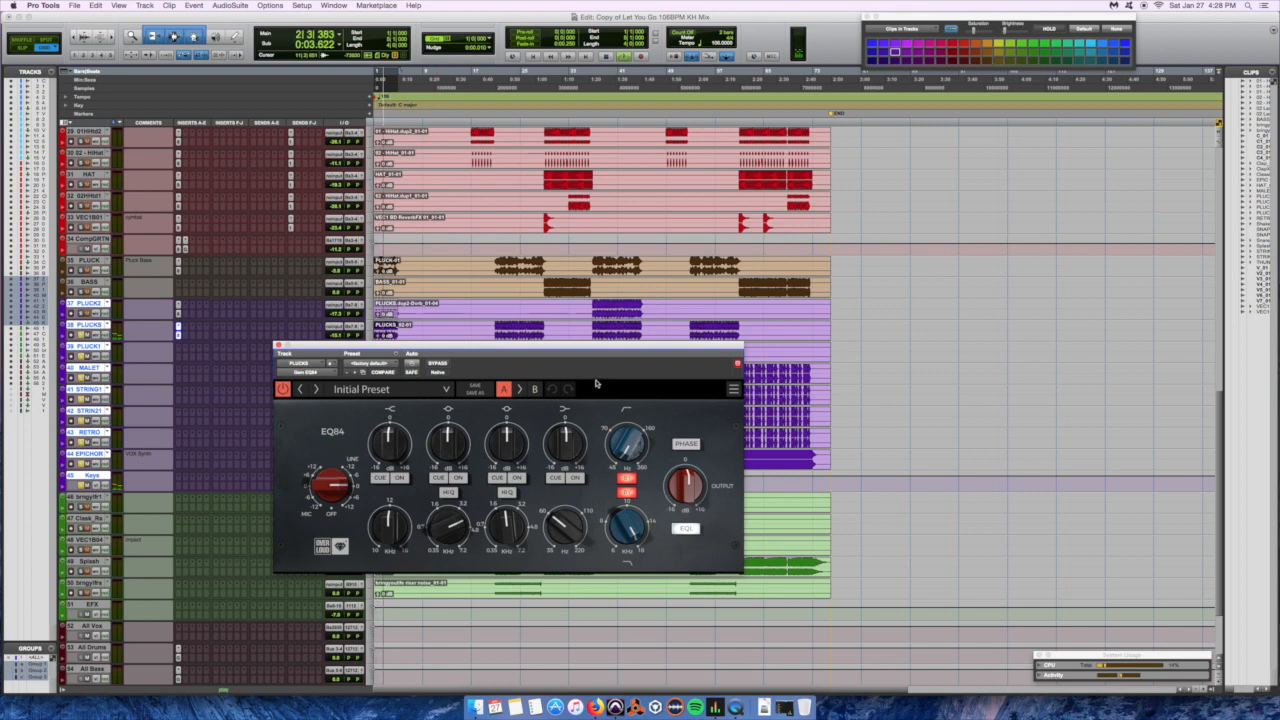
{"action": "key", "text": "space"}
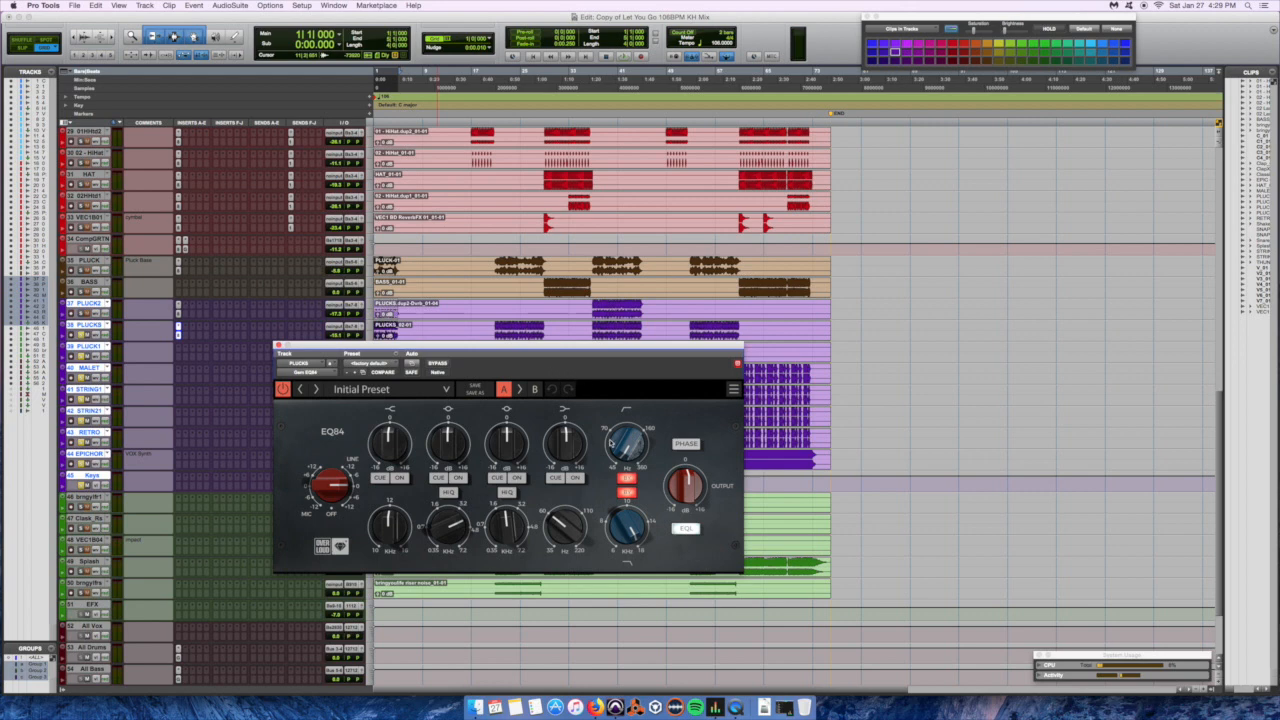
Enable the low-shelf band on PLUCKS, tune its frequency between 110 and 220 Hz with a strong boost, and ease the gain to a moderate boost.
{"action": "left_click", "coordinate": [574, 478]}
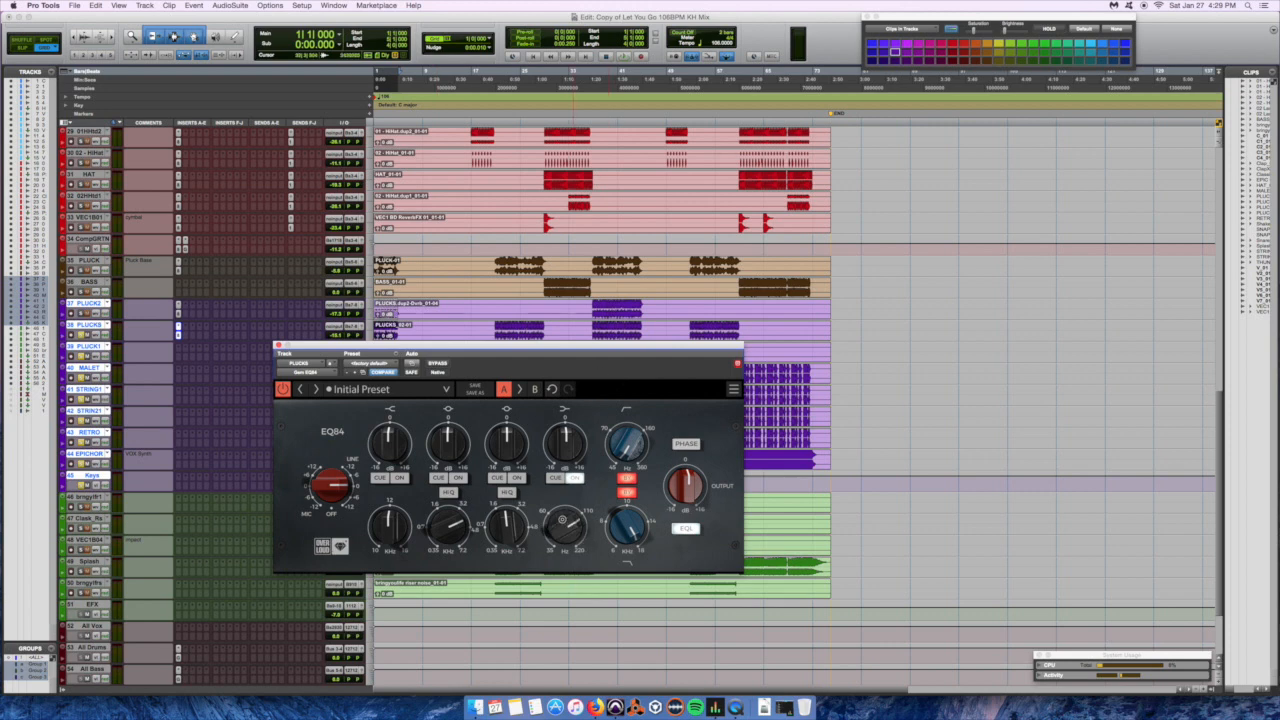
{"action": "left_click_drag", "start_coordinate": [558, 455], "coordinate": [560, 425]}
{"action": "left_click_drag", "start_coordinate": [565, 524], "coordinate": [566, 506]}
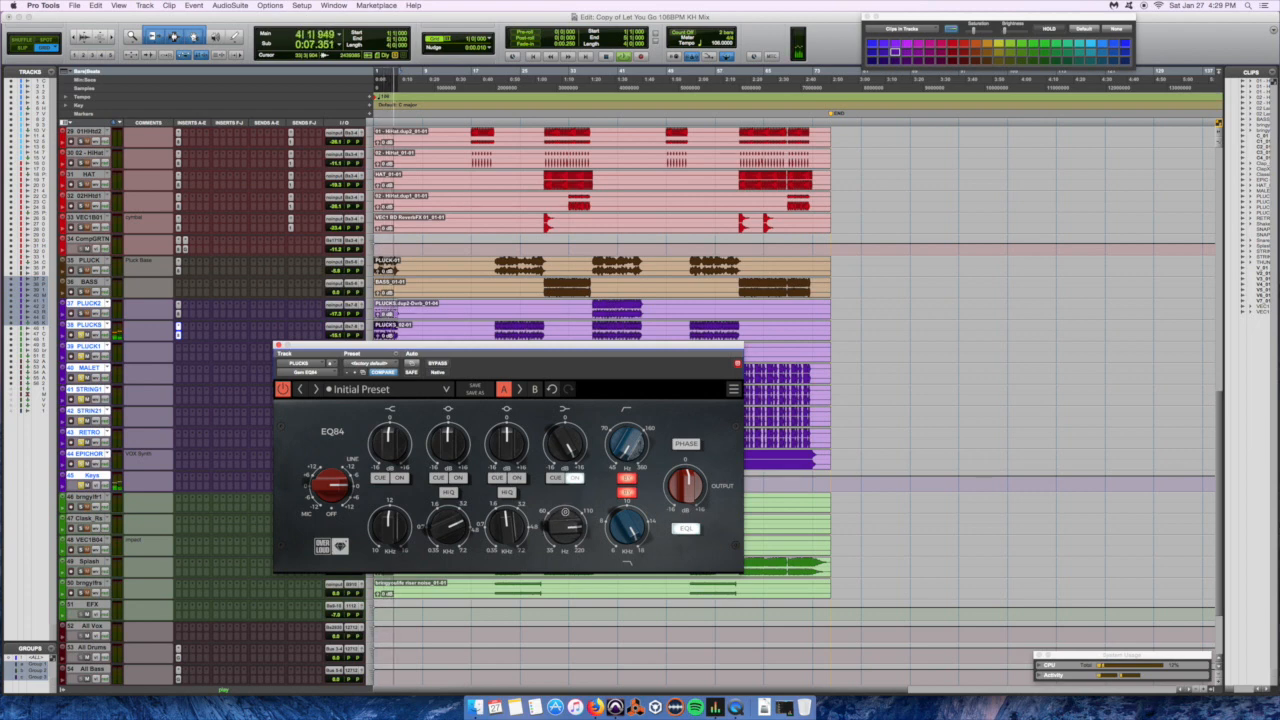
{"action": "key", "text": "space"}
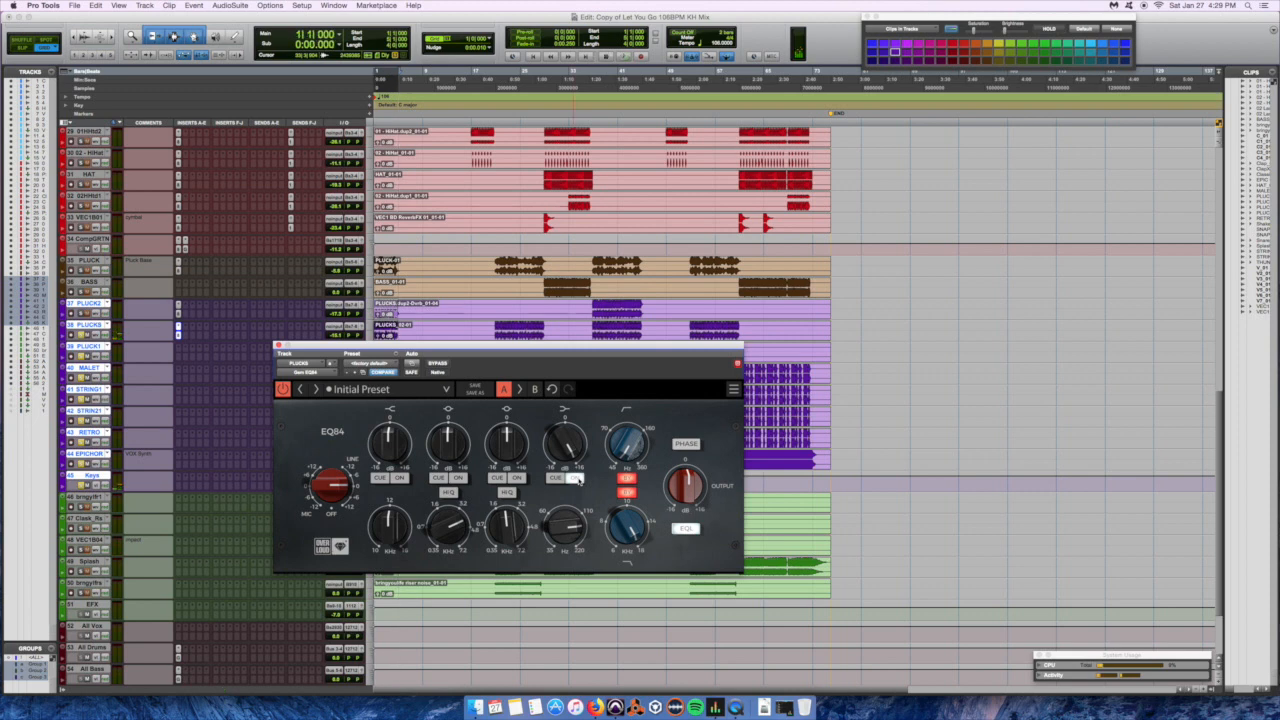
{"action": "left_click_drag", "start_coordinate": [567, 450], "coordinate": [561, 490]}
Enable and cue the high-shelf band on PLUCKS, tune it slightly above 12 kHz with a strong boost, then switch Cue off and reduce the gain.
{"action": "left_click", "coordinate": [402, 479]}
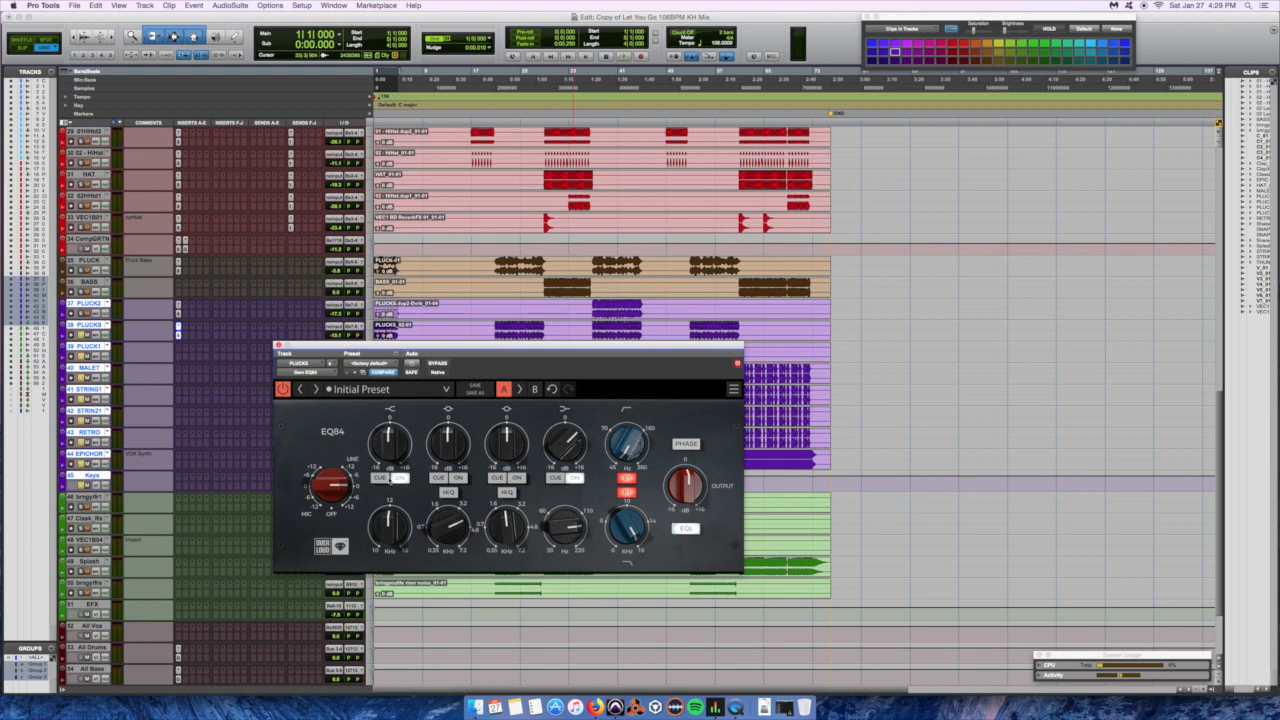
{"action": "left_click", "coordinate": [383, 480]}
{"action": "left_click_drag", "start_coordinate": [392, 455], "coordinate": [385, 391]}
{"action": "key", "text": "space"}
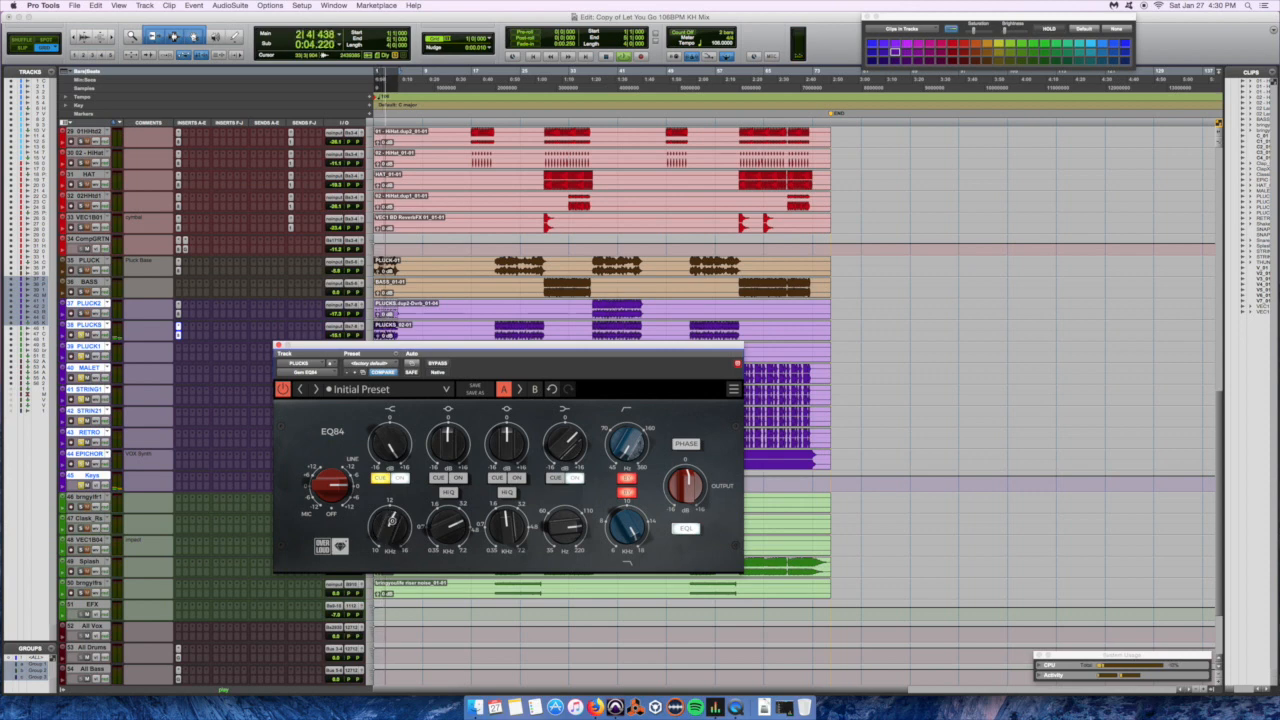
{"action": "key", "text": "space"}
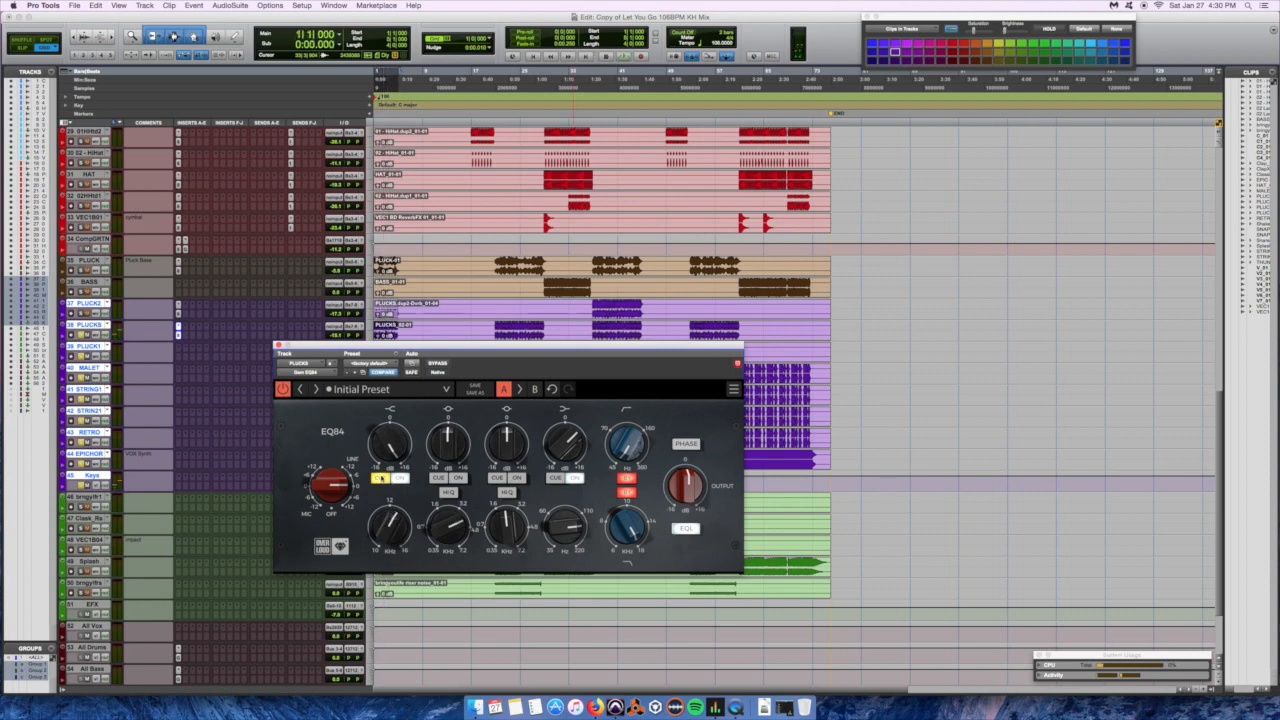
{"action": "left_click", "coordinate": [383, 478]}
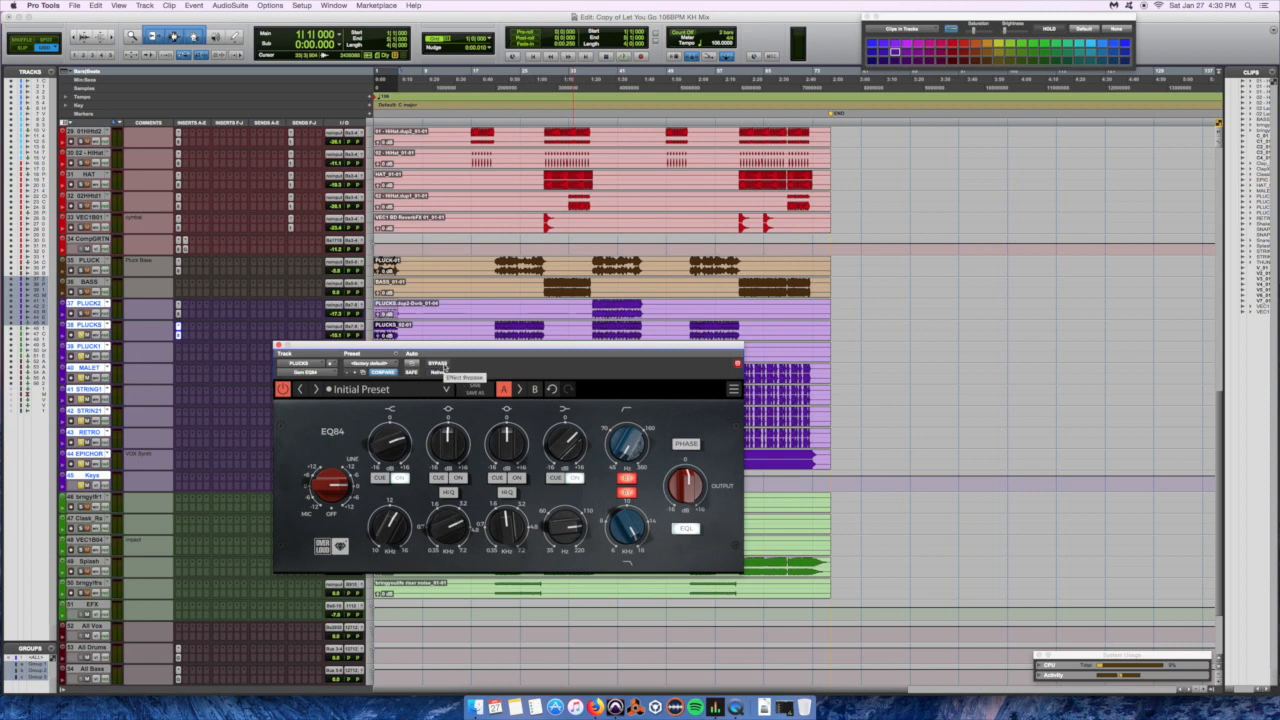
Compare PLUCKS with the EQ84 active and bypassed during playback, leaving the plug-in active.
{"action": "key", "text": "space"}
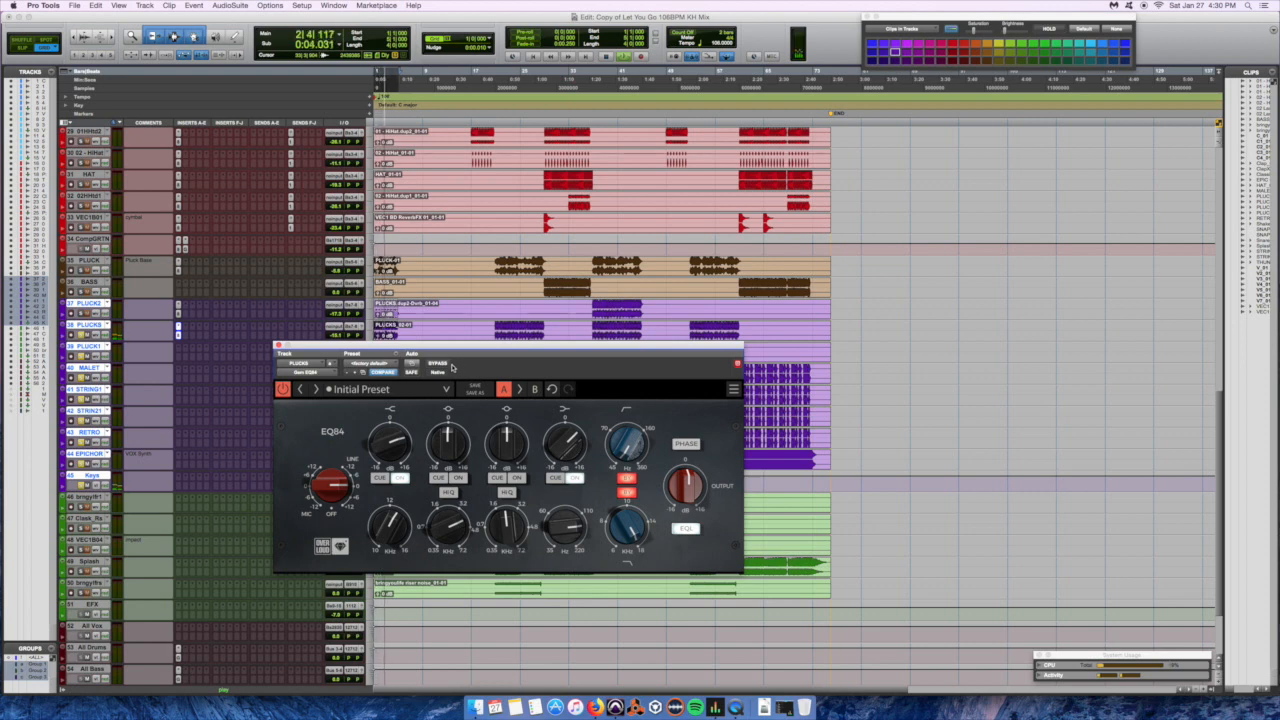
{"action": "key", "text": "space"}
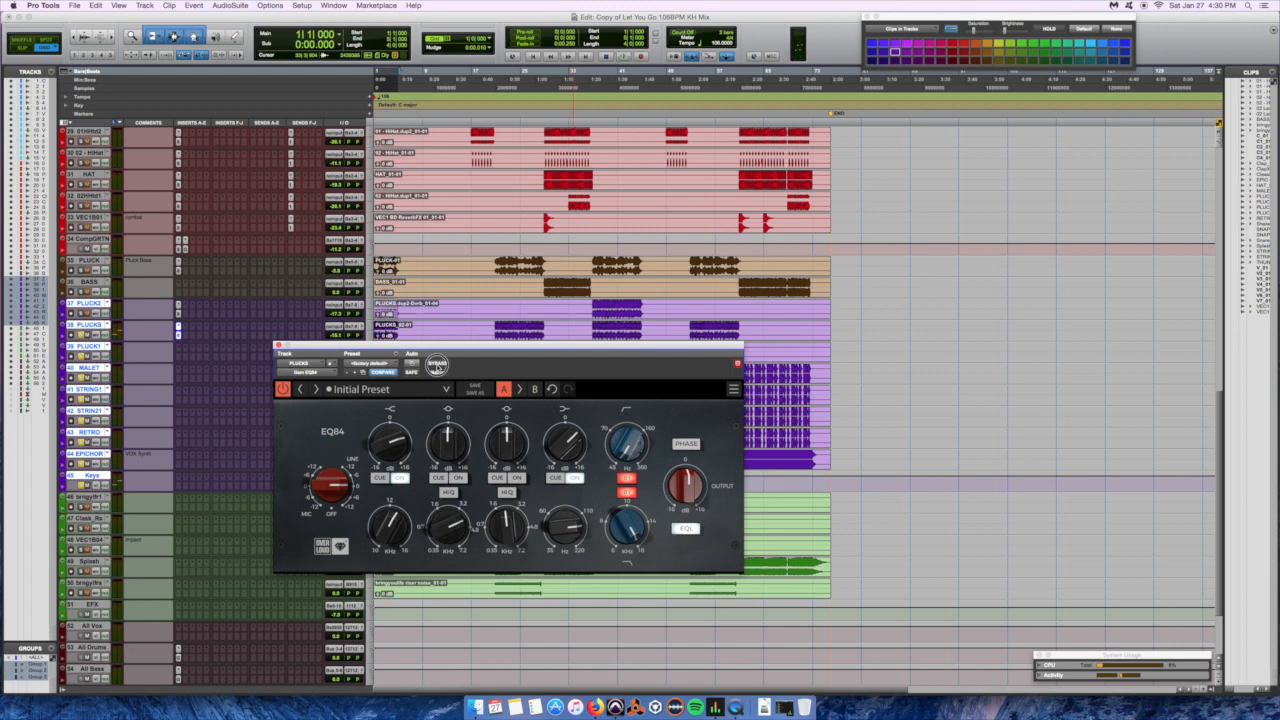
{"action": "left_click", "coordinate": [437, 364]}
{"action": "key", "text": "space"}
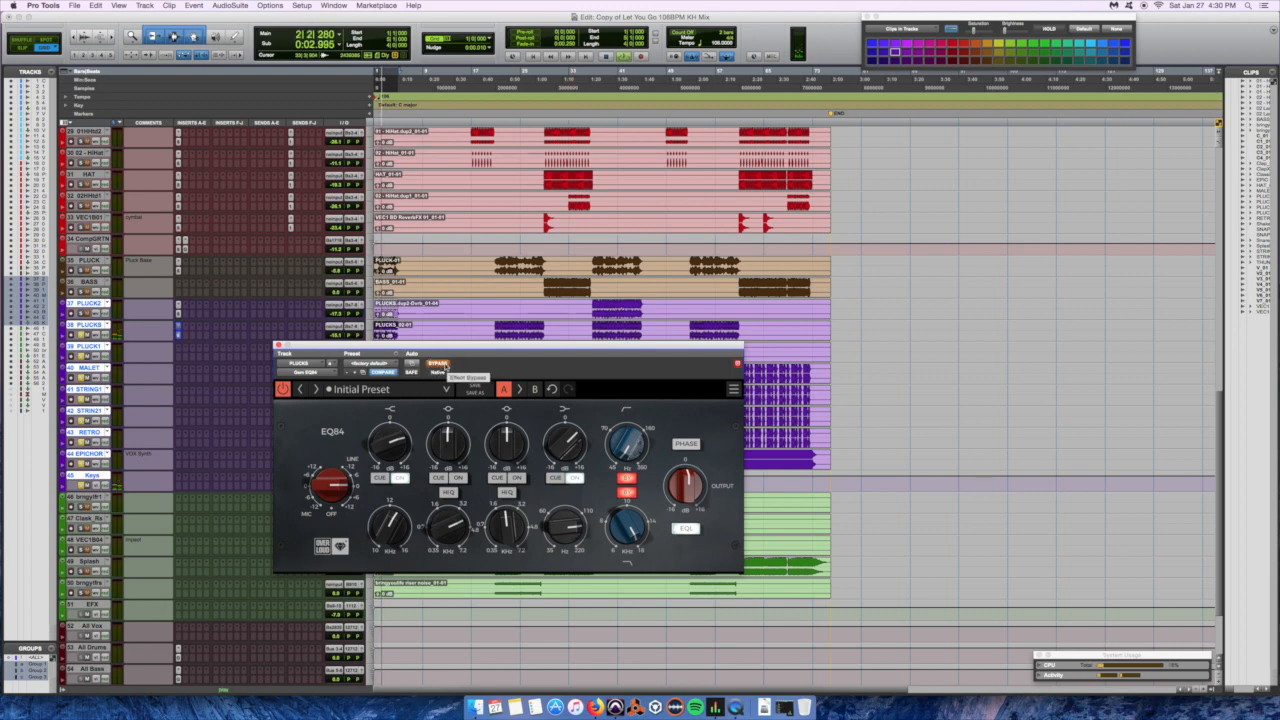
{"action": "key", "text": "space"}
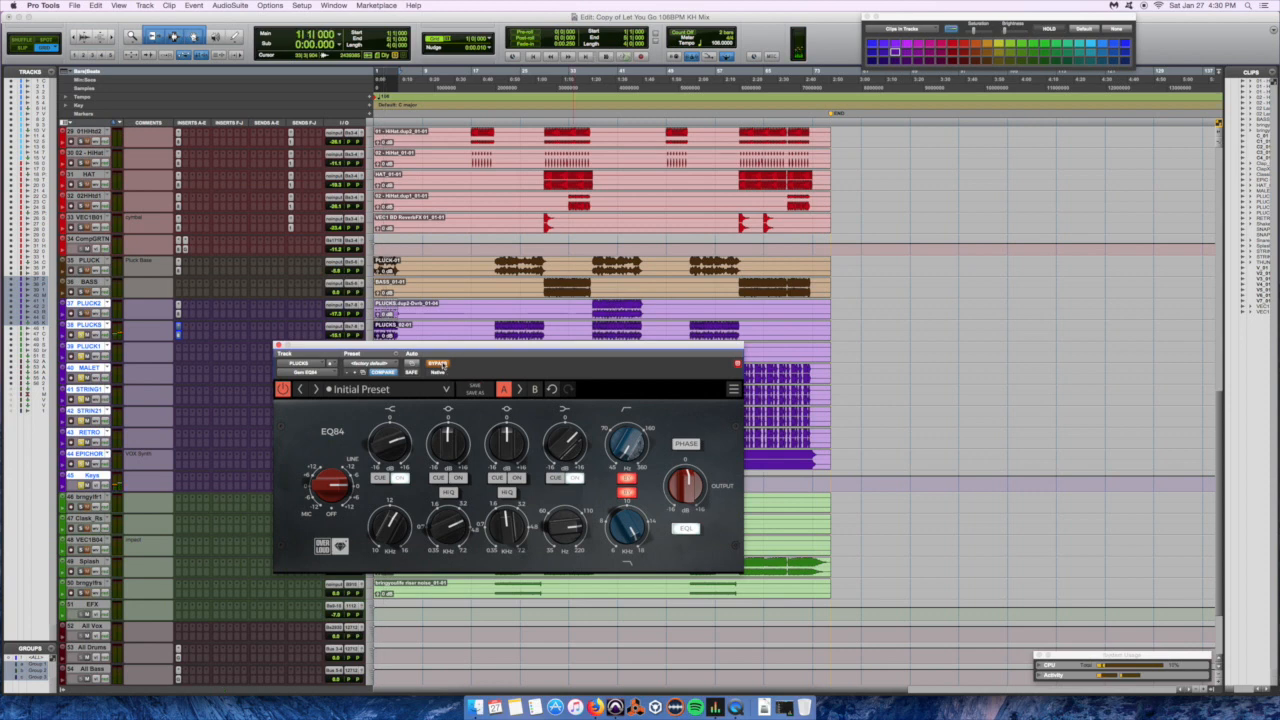
{"action": "left_click", "coordinate": [440, 364]}
{"action": "key", "text": "space"}
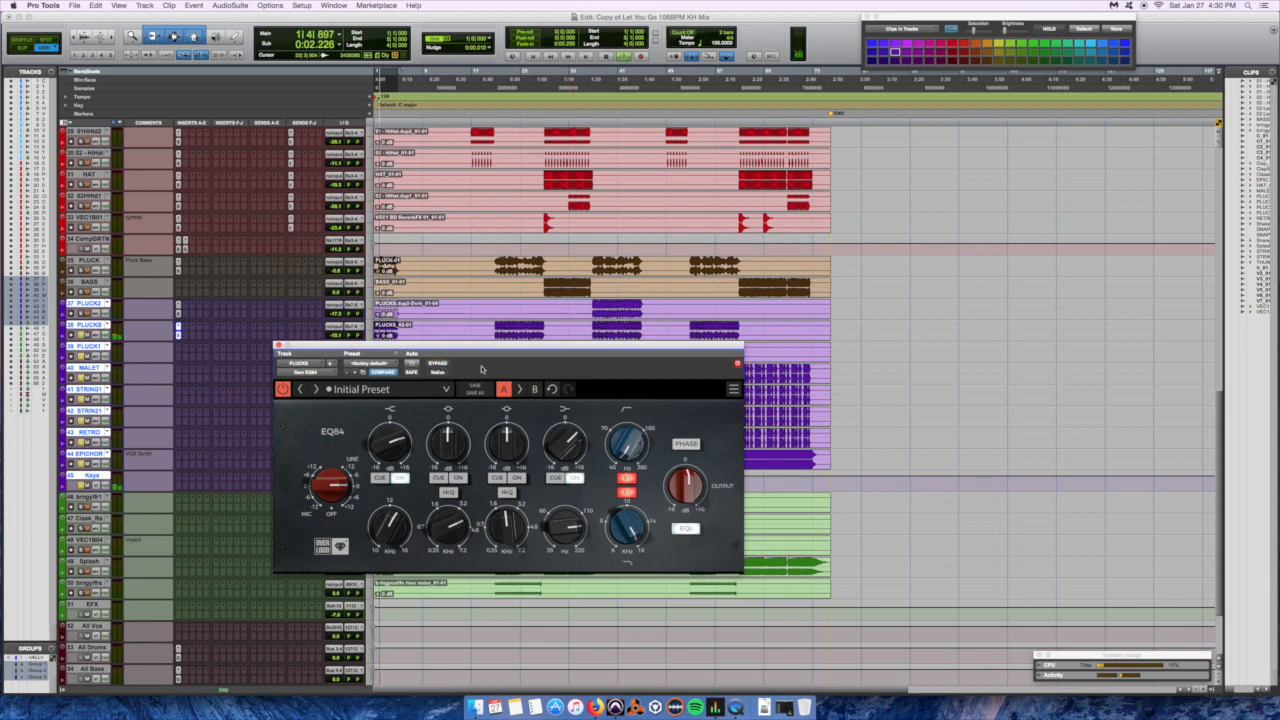
{"action": "key", "text": "space"}
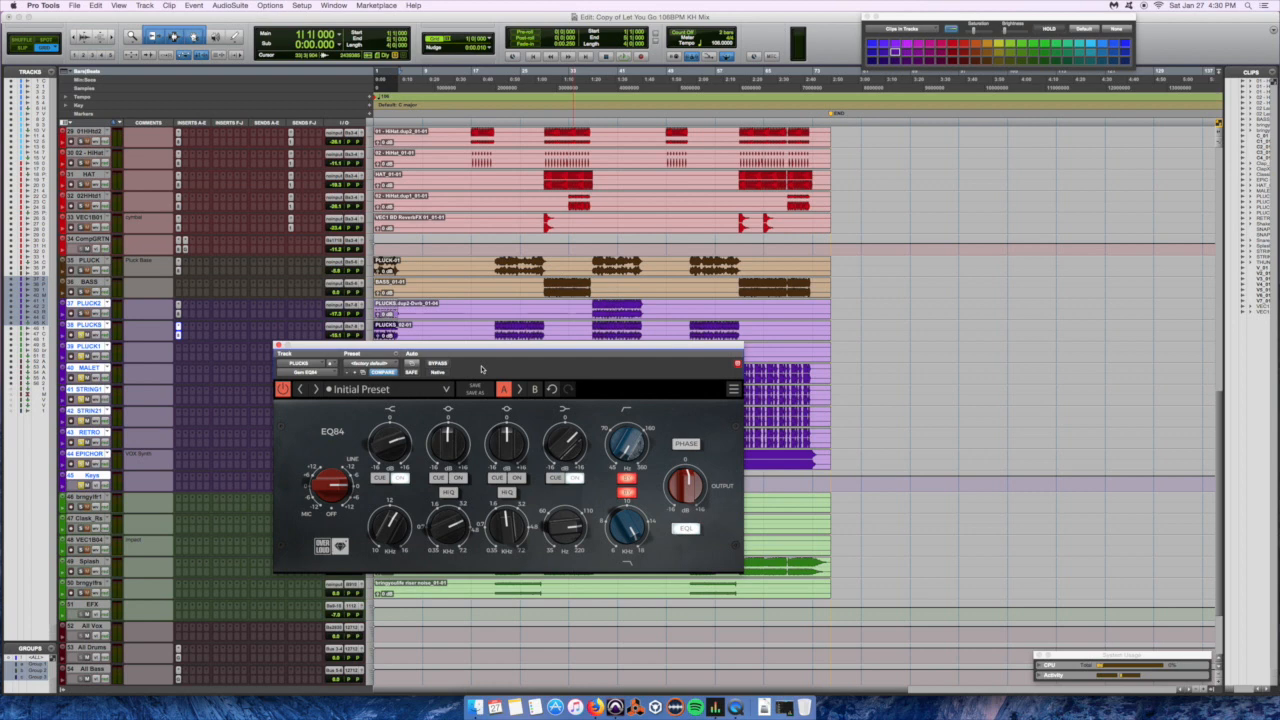
Add PLUCK2 to the soloed tracks, audition it together with PLUCKS, and close PLUCKS's EQ window.
{"action": "left_click", "coordinate": [81, 316]}
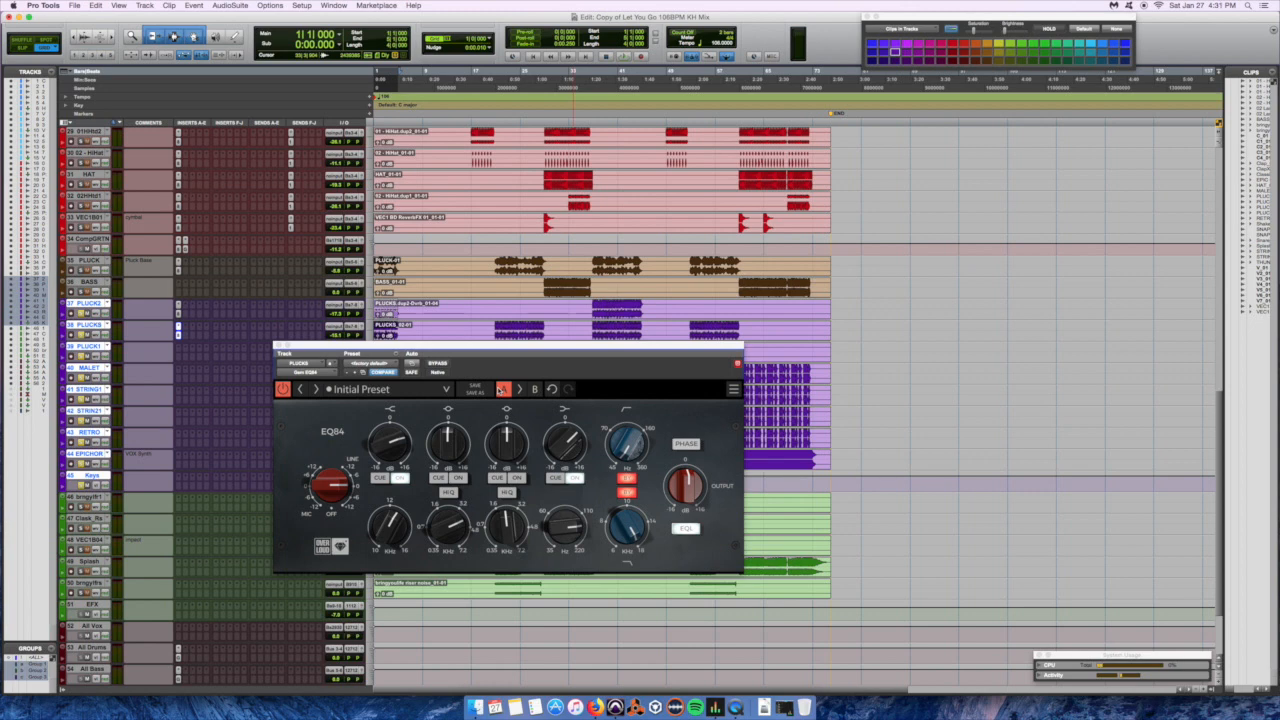
{"action": "key", "text": "space"}
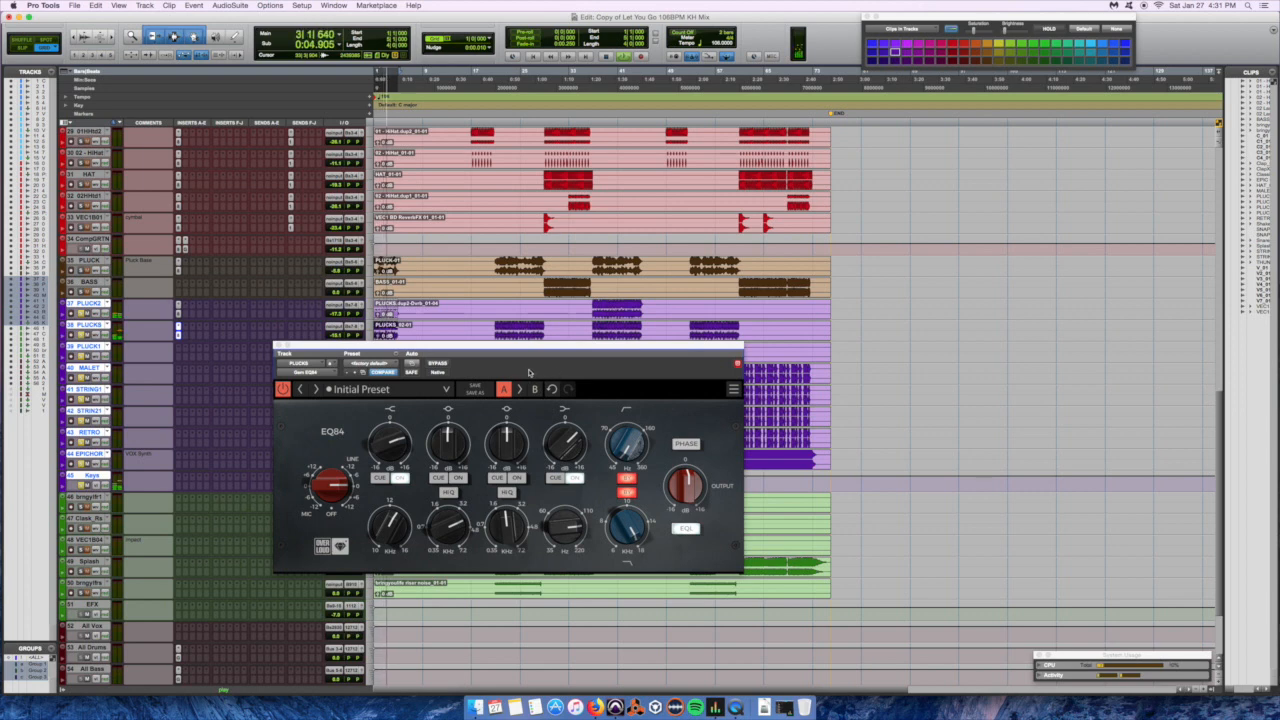
{"action": "key", "text": "space"}
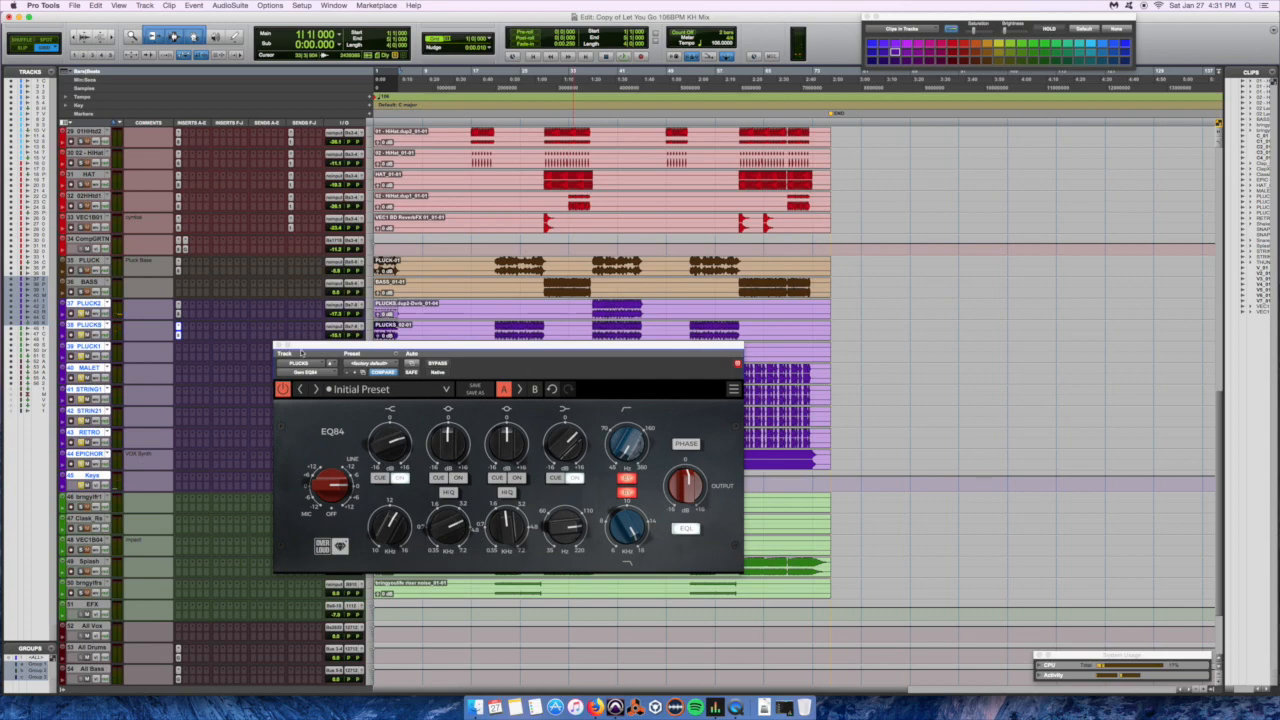
{"action": "left_click", "coordinate": [277, 347]}
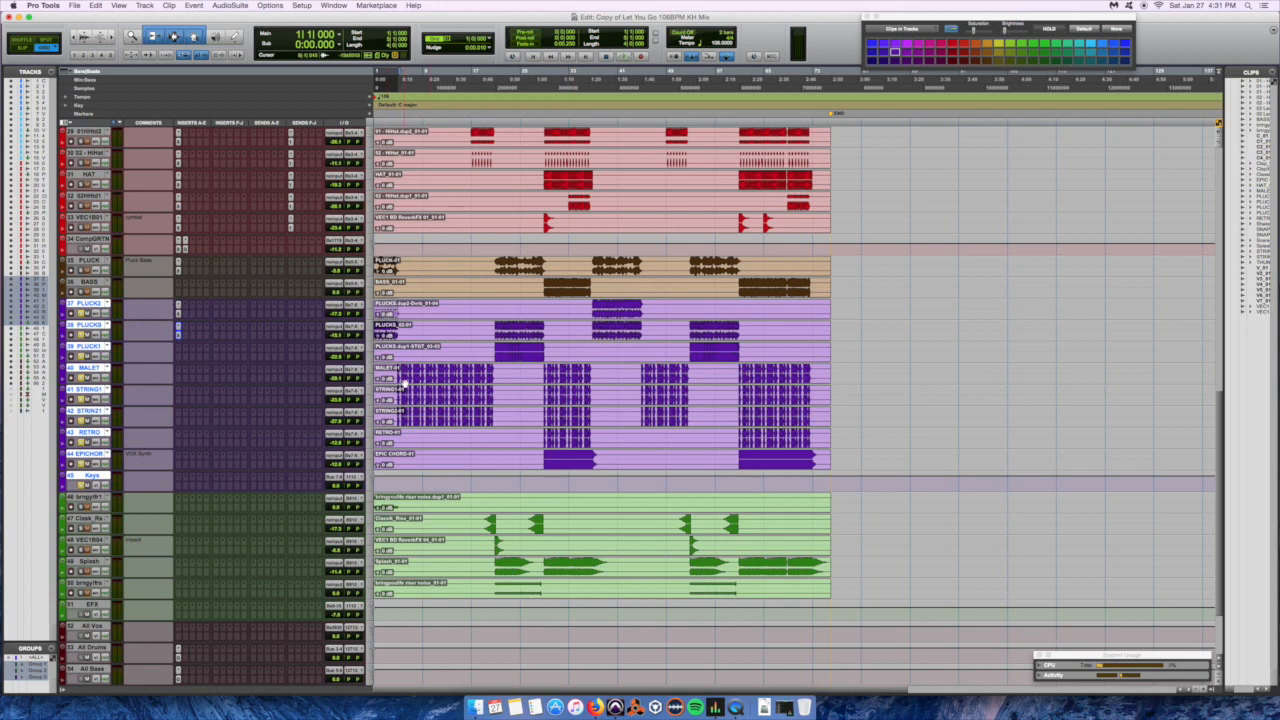
Select the first MALET, STRING1 and STRIN21 clips from bar 5 and audition them.
{"action": "left_click_drag", "start_coordinate": [398, 376], "coordinate": [491, 411]}
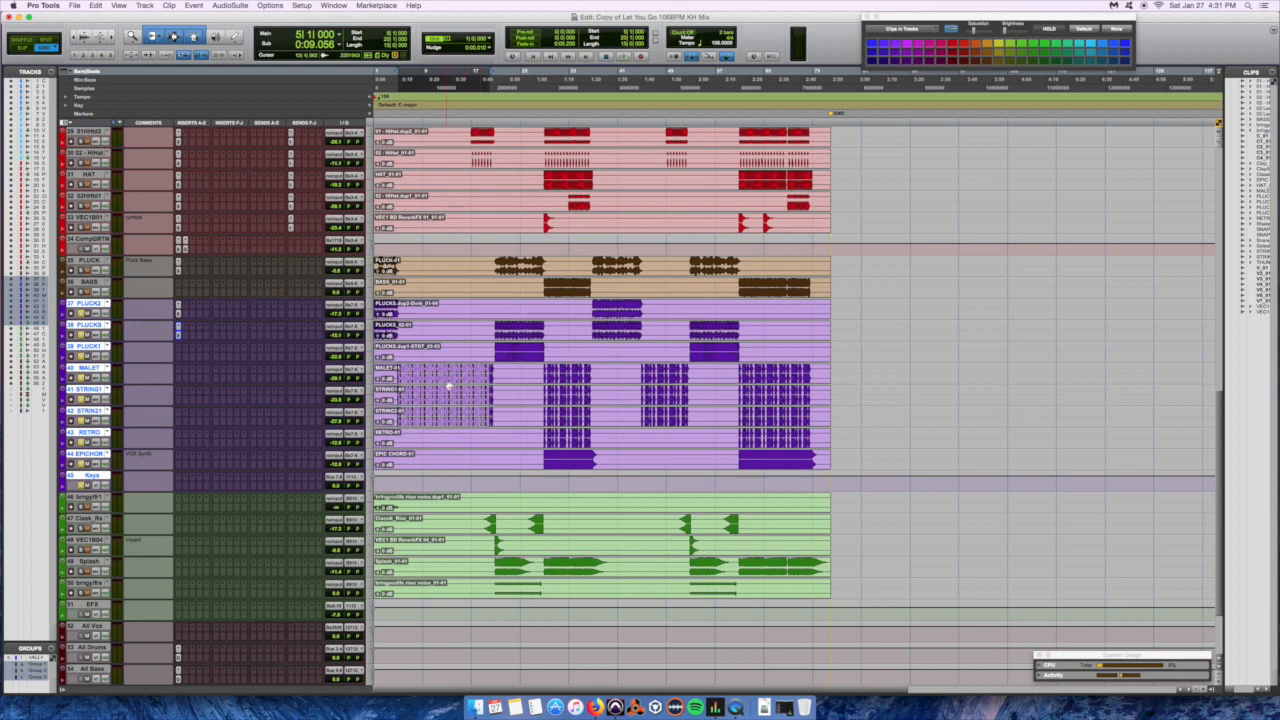
{"action": "key", "text": "space"}
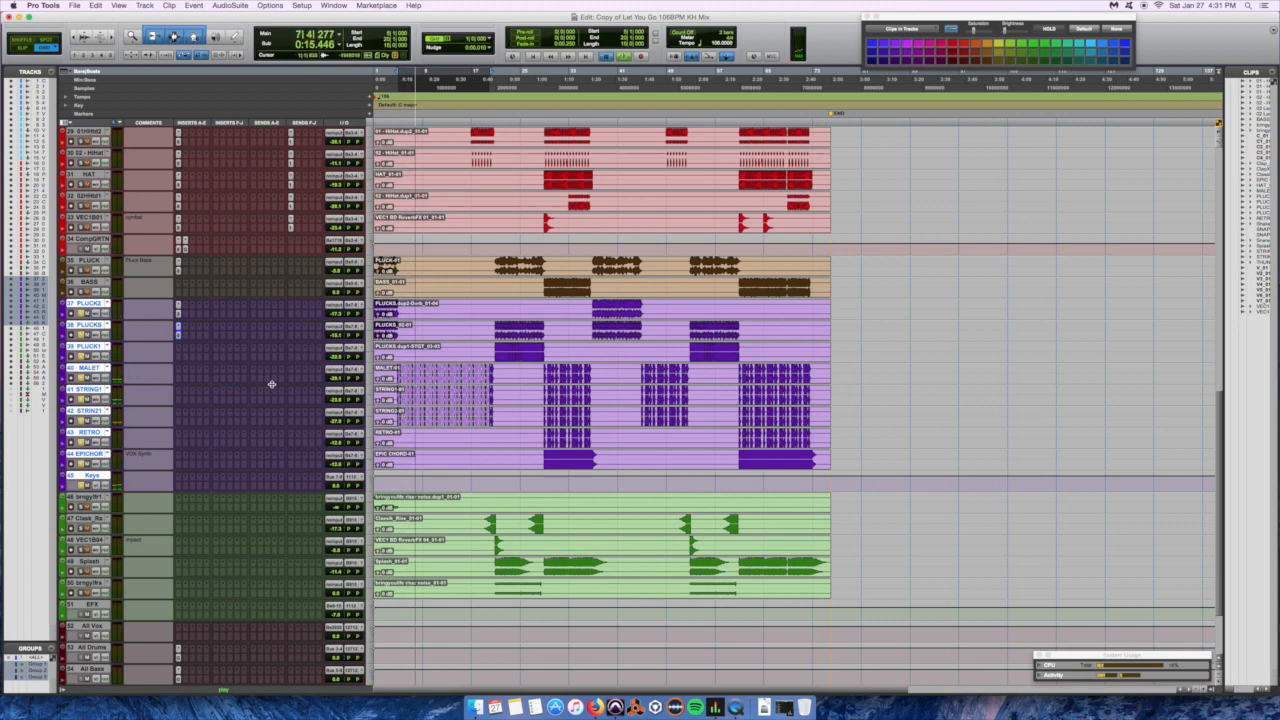
{"action": "key", "text": "space"}
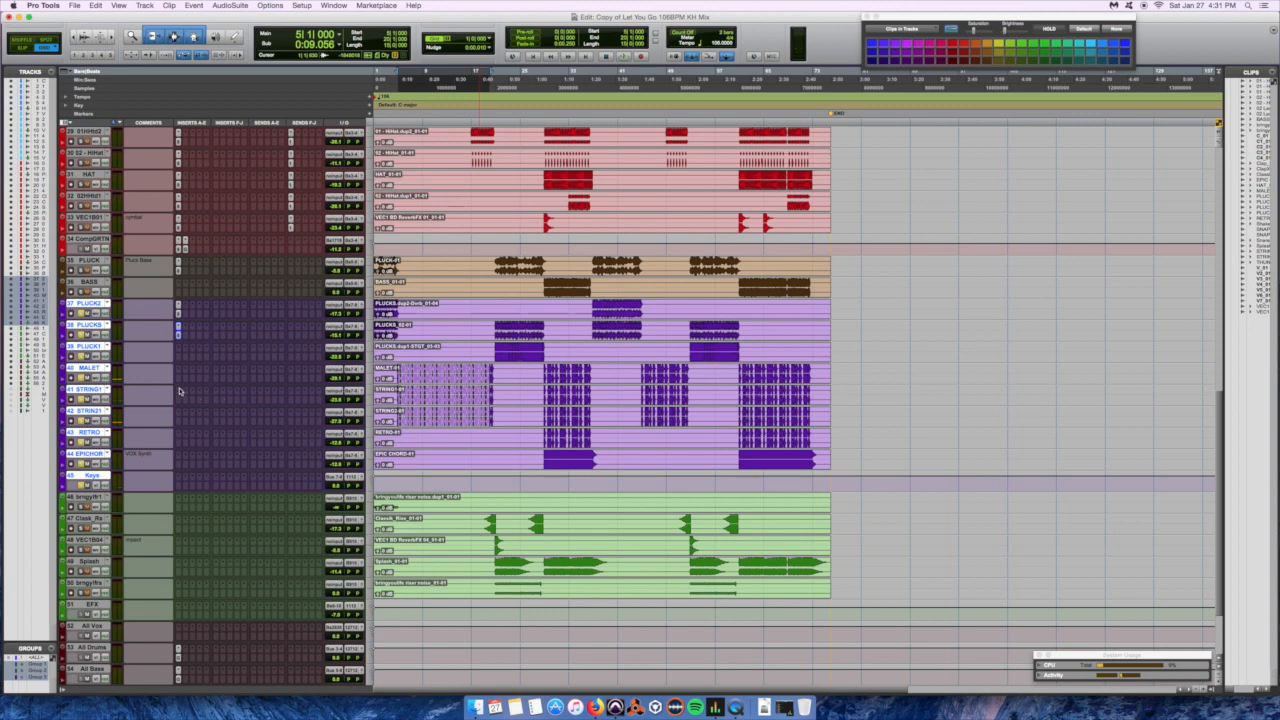
Insert the stereo Gem EQ84 from Overloud on the first insert of the MALET track.
{"action": "left_click", "coordinate": [179, 380]}
{"action": "mouse_move", "coordinate": [225, 415]}
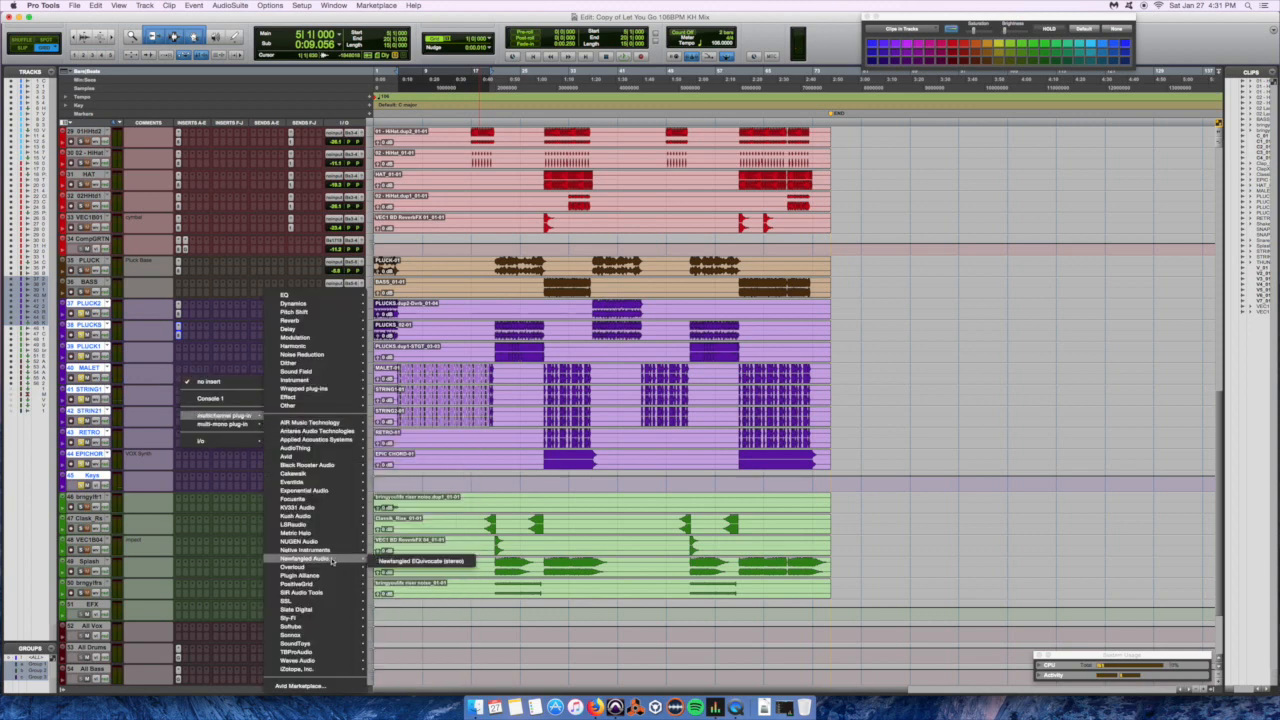
{"action": "mouse_move", "coordinate": [336, 567]}
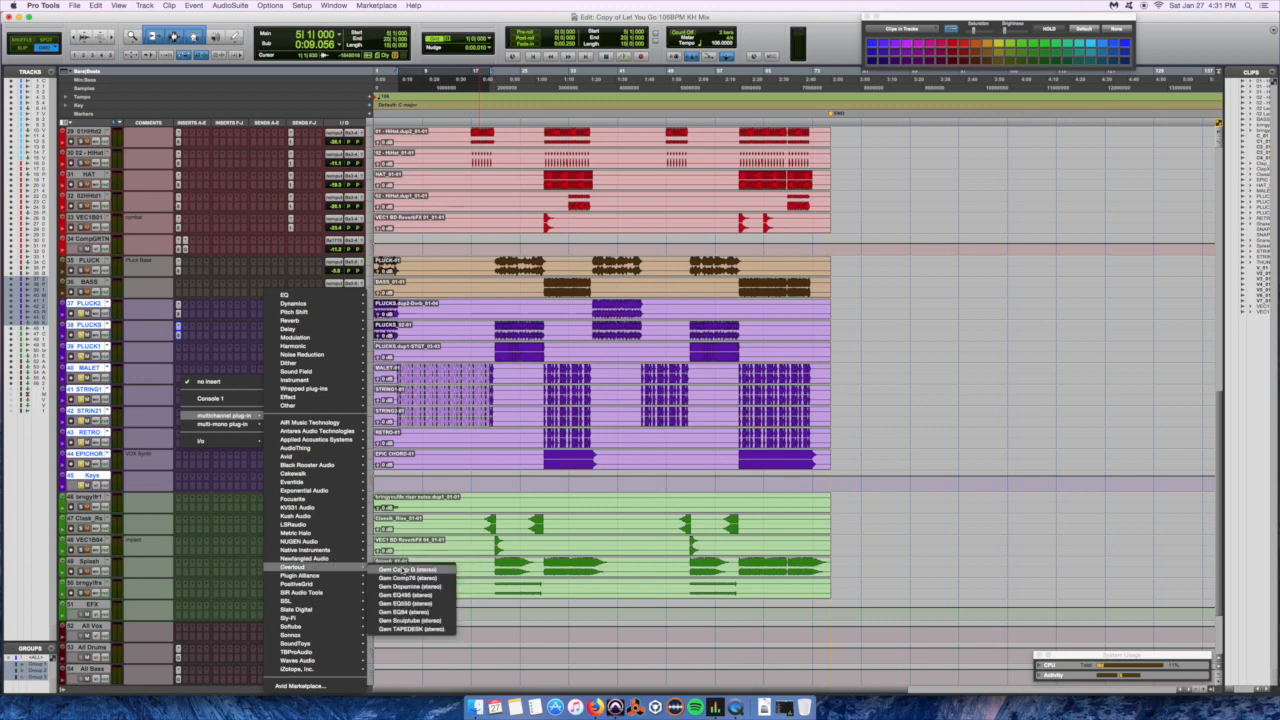
{"action": "left_click", "coordinate": [438, 611]}
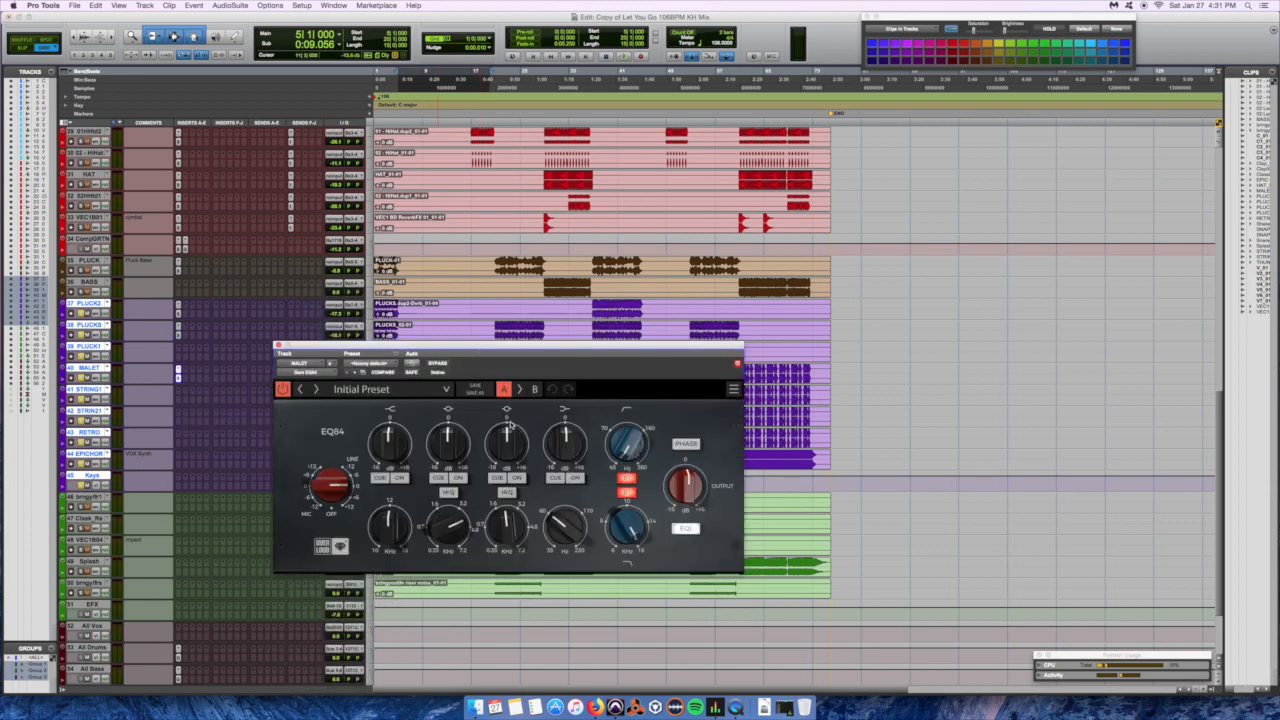
Enable and cue the lower mid bell band in MALET's EQ84, and solo only MALET with the plug-in window moved clear of the track.
{"action": "left_click", "coordinate": [516, 477]}
{"action": "left_click", "coordinate": [498, 478]}
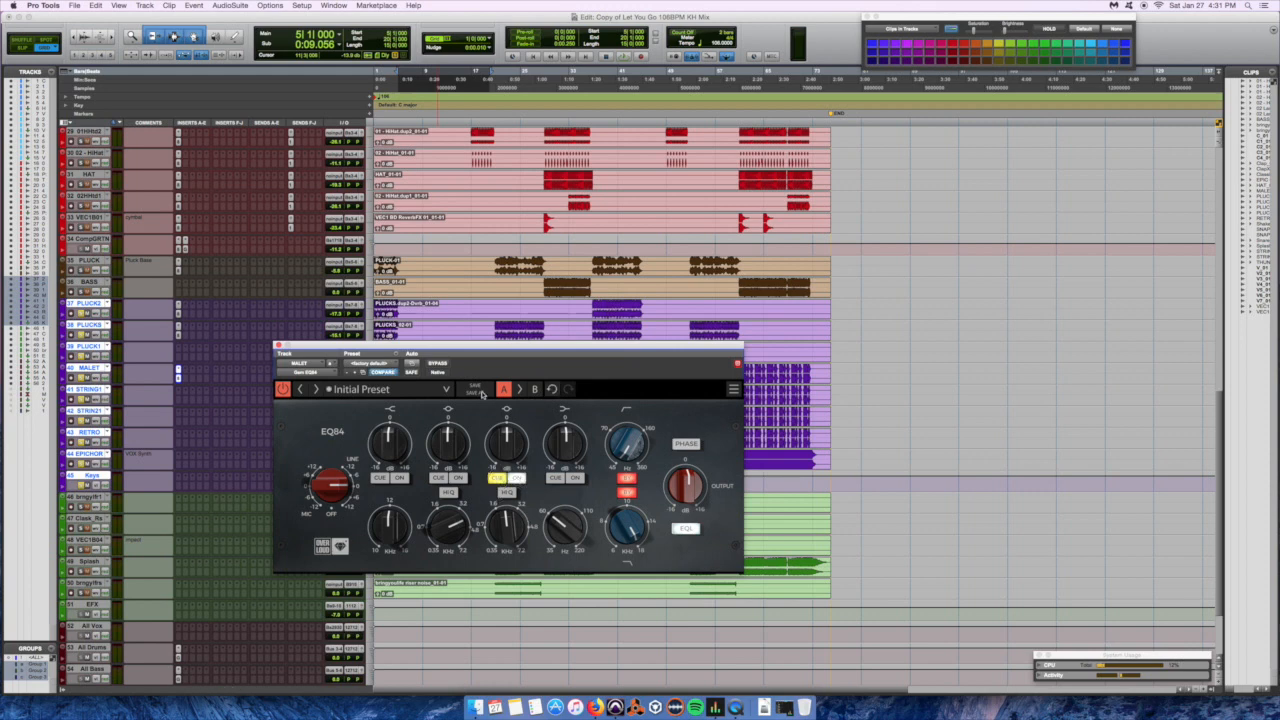
{"action": "left_click_drag", "start_coordinate": [476, 352], "coordinate": [444, 359]}
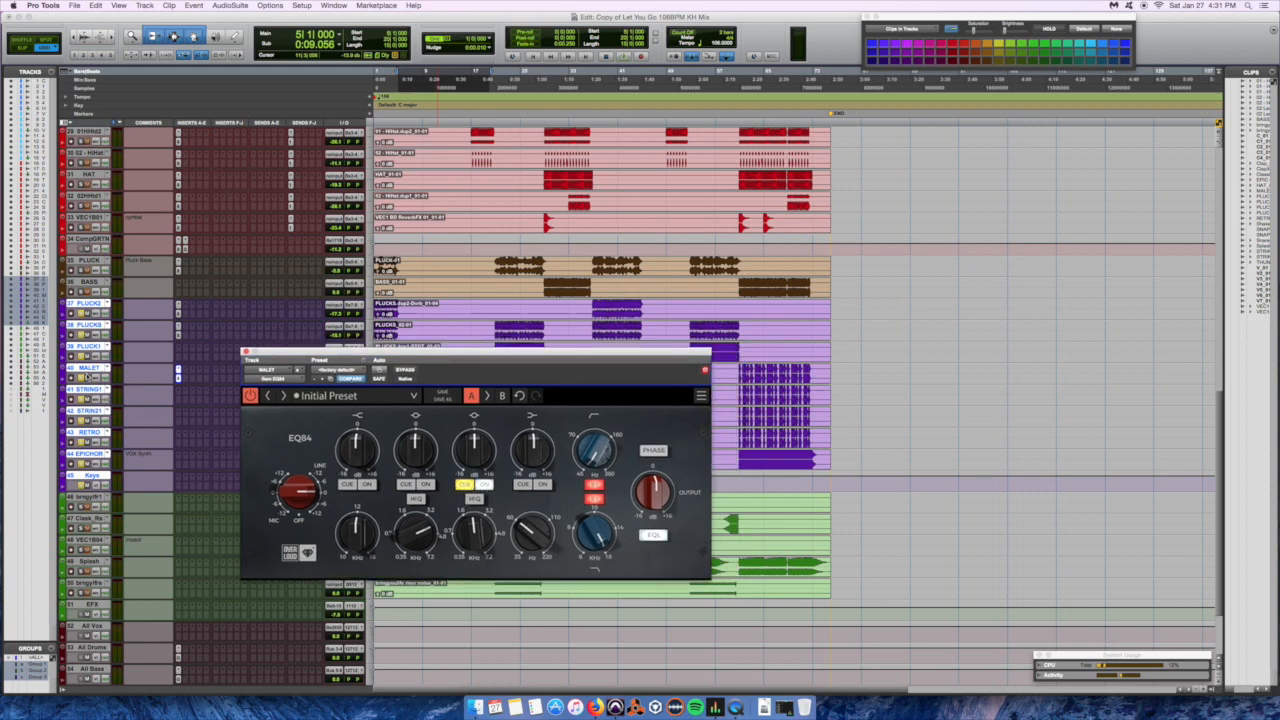
{"action": "left_click", "coordinate": [85, 378]}
{"action": "left_click", "coordinate": [83, 378]}
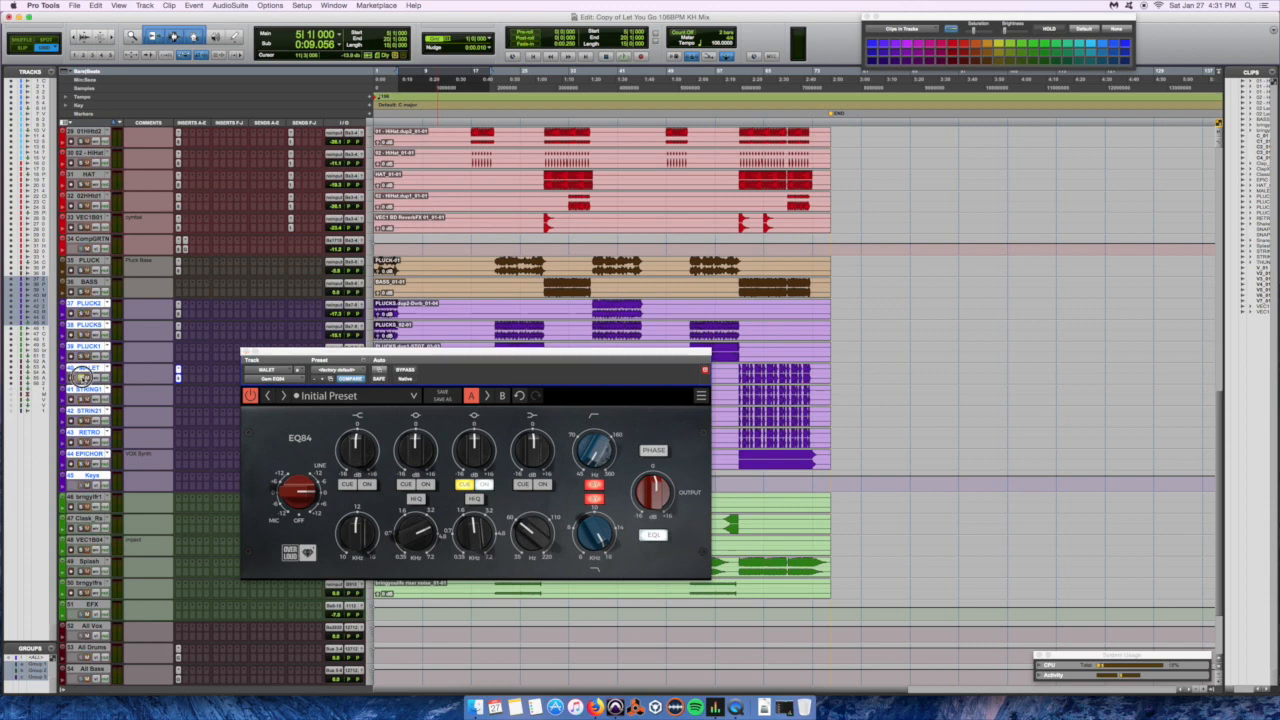
{"action": "left_click_drag", "start_coordinate": [428, 354], "coordinate": [423, 382]}
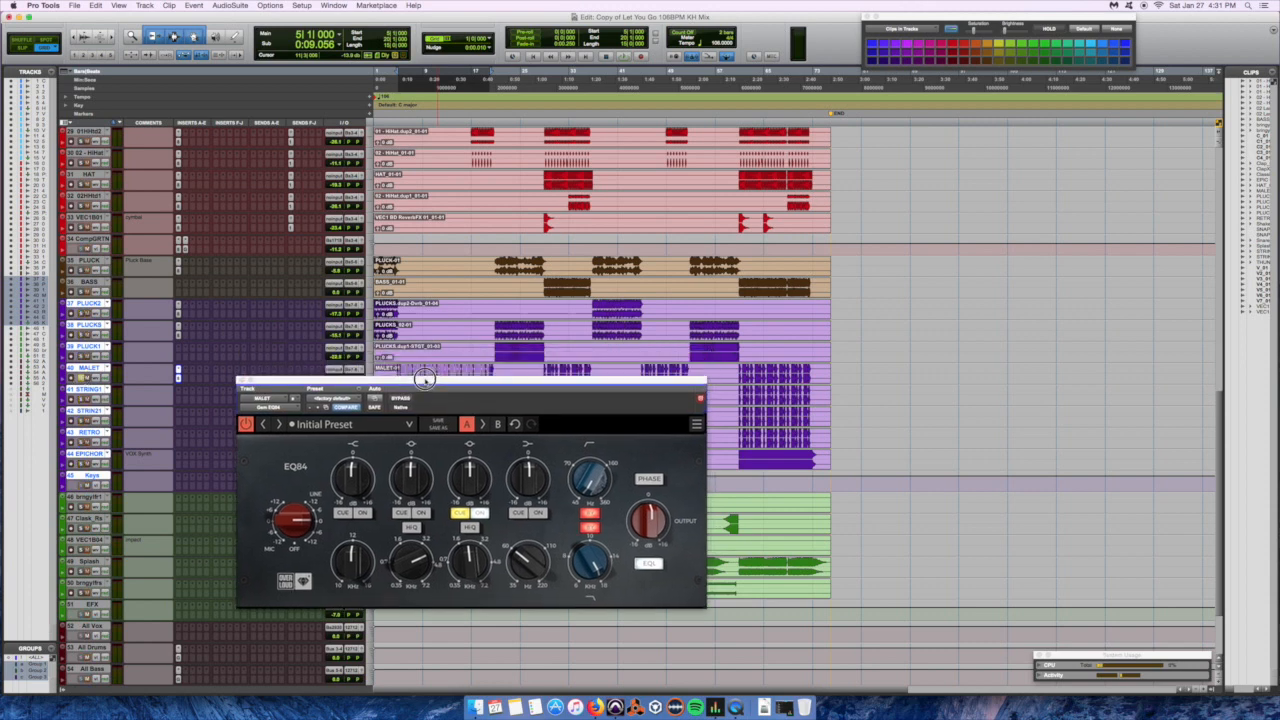
Tune MALET's cued mid band between 1.6 and 3.2 kHz using a strong cut during playback, then return its gain to near 0 dB.
{"action": "left_click", "coordinate": [472, 568]}
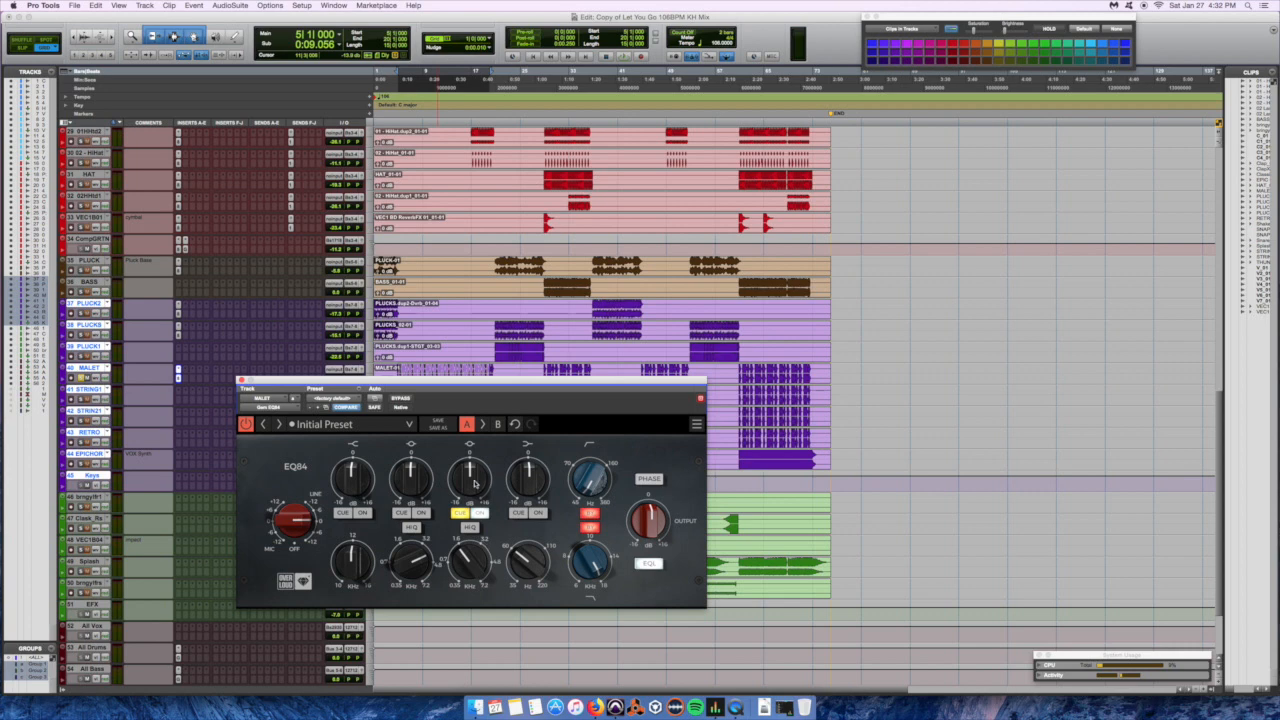
{"action": "left_click_drag", "start_coordinate": [476, 485], "coordinate": [468, 536]}
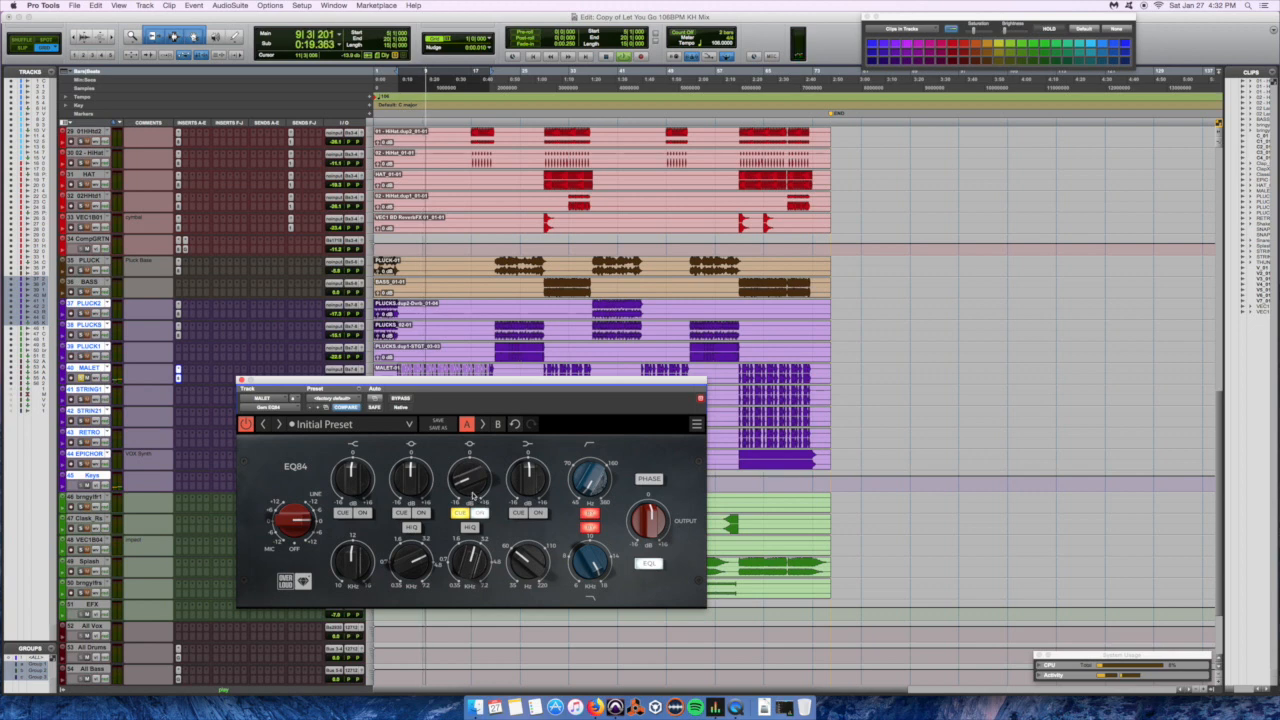
{"action": "mouse_move", "coordinate": [478, 496]}
{"action": "left_mouse_down"}
{"action": "mouse_move", "coordinate": [468, 484]}
{"action": "mouse_move", "coordinate": [472, 495]}
{"action": "left_mouse_up"}
{"action": "key", "text": "space"}
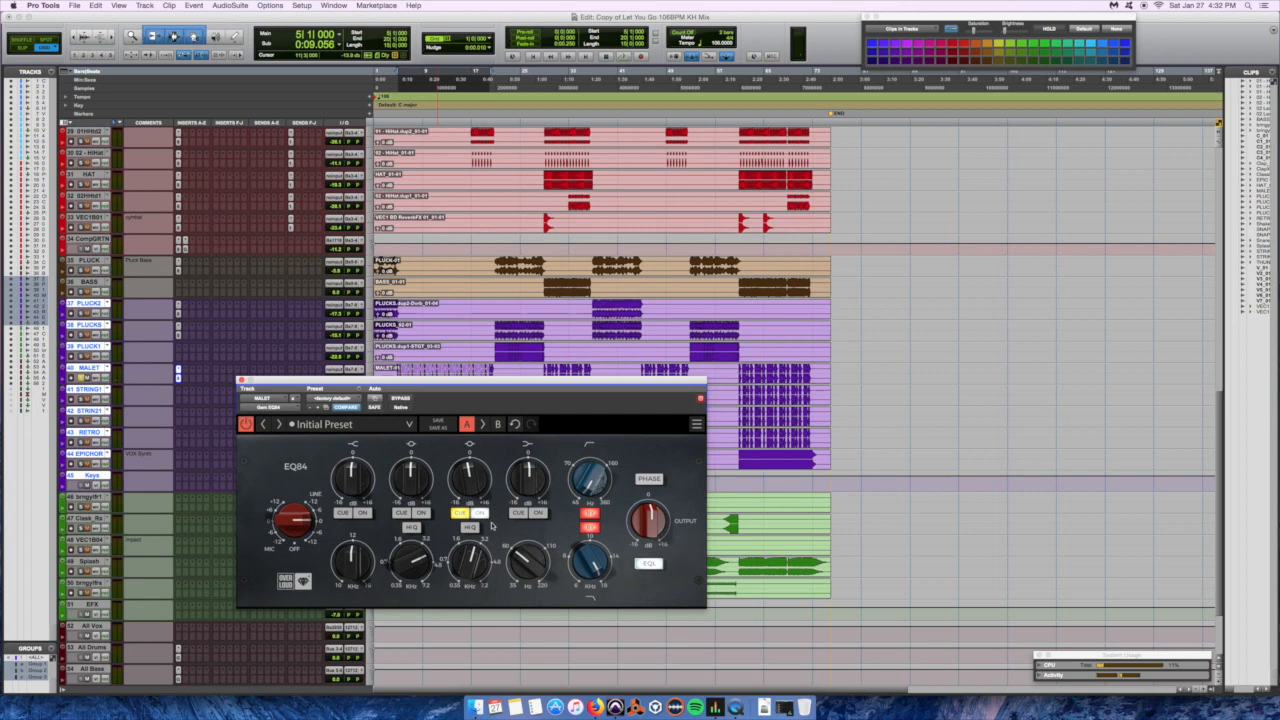
Switch off Cue on MALET's mid band, set a moderate cut, and audition the result.
{"action": "left_click", "coordinate": [459, 513]}
{"action": "left_click_drag", "start_coordinate": [459, 488], "coordinate": [456, 497]}
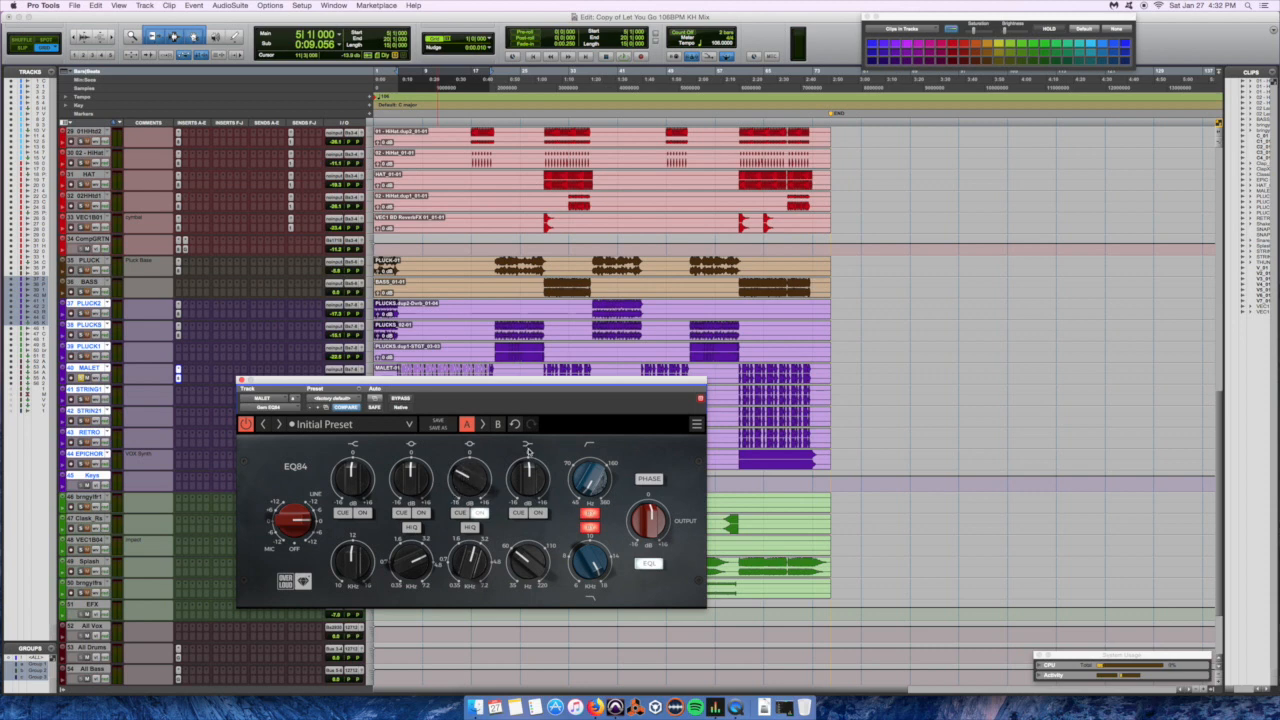
{"action": "key", "text": "space"}
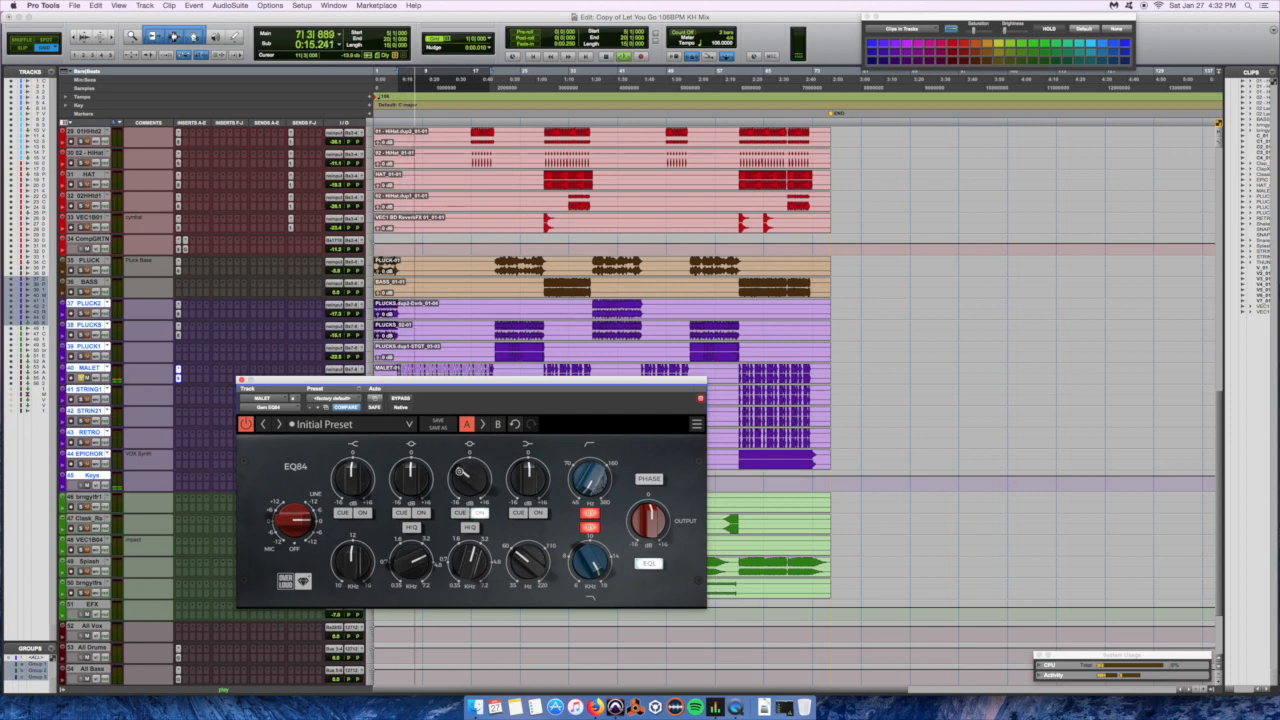
{"action": "key", "text": "space"}
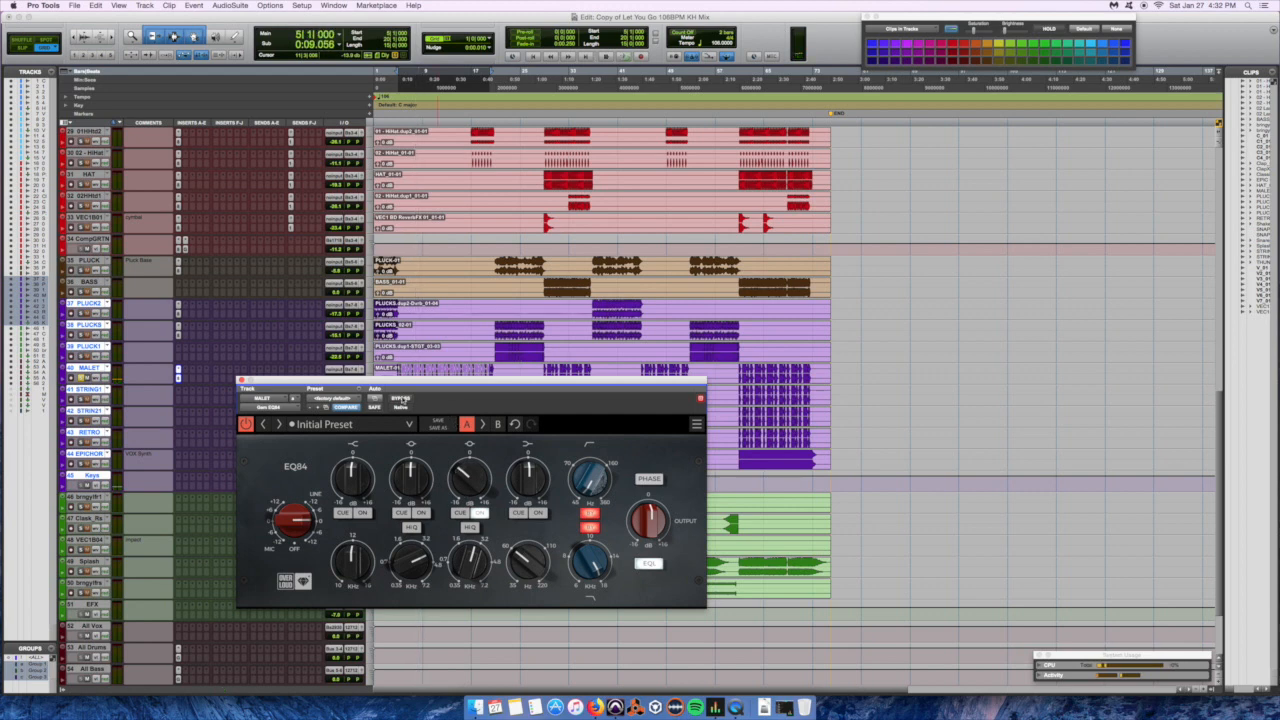
Compare MALET with the EQ84 bypassed and active during playback, leaving the plug-in active.
{"action": "left_click", "coordinate": [402, 399]}
{"action": "key", "text": "space"}
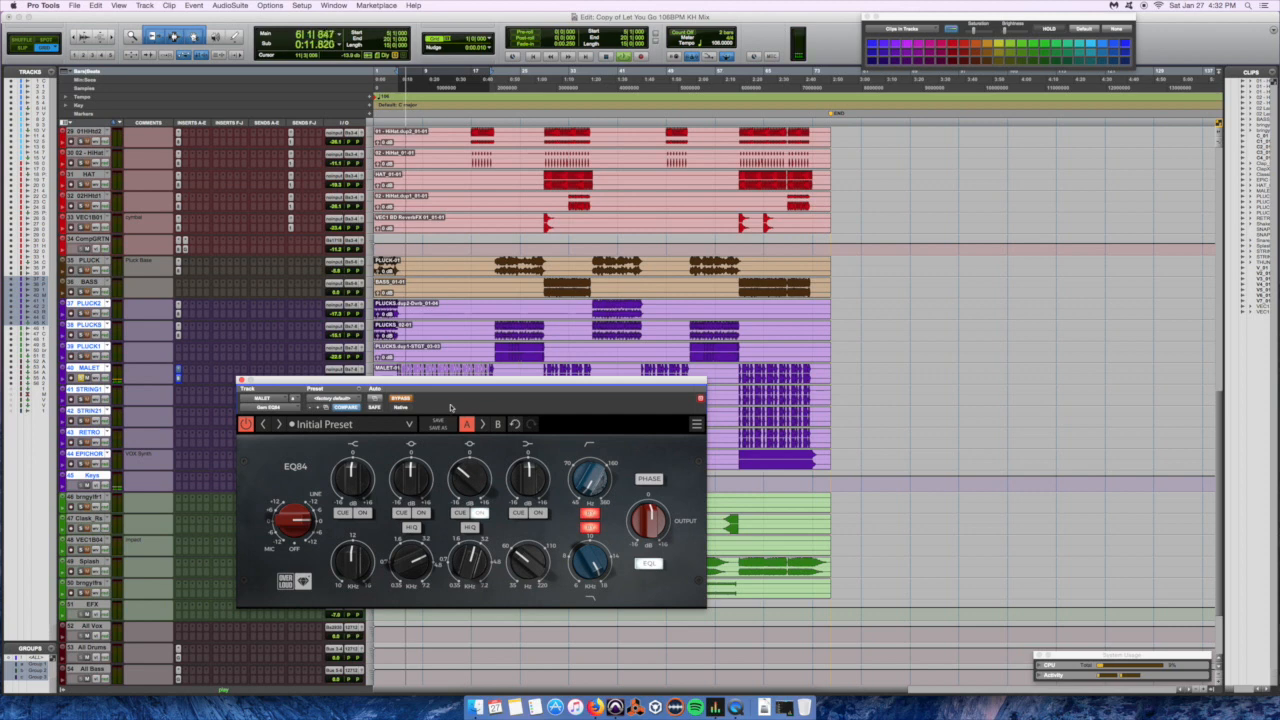
{"action": "key", "text": "space"}
{"action": "left_click", "coordinate": [401, 399]}
{"action": "key", "text": "space"}
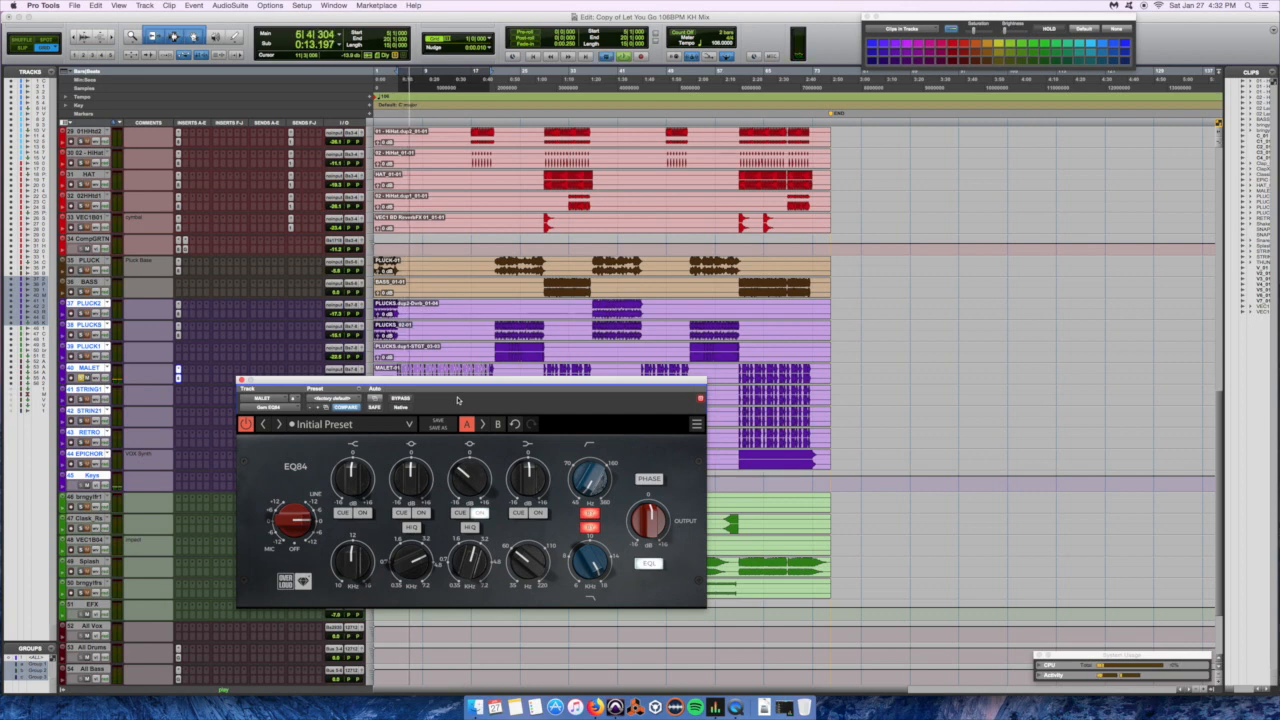
{"action": "key", "text": "space"}
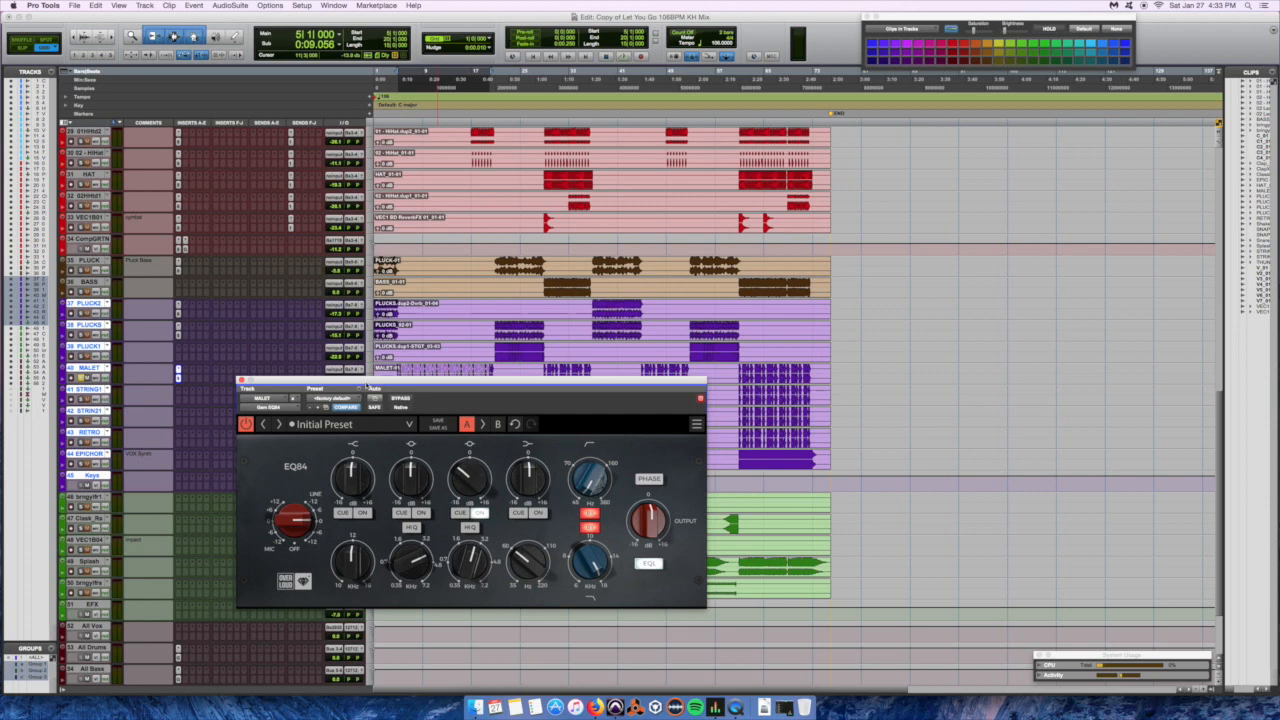
Close MALET's EQ window, restore solo on all the keys tracks, and audition them together.
{"action": "left_click", "coordinate": [241, 381]}
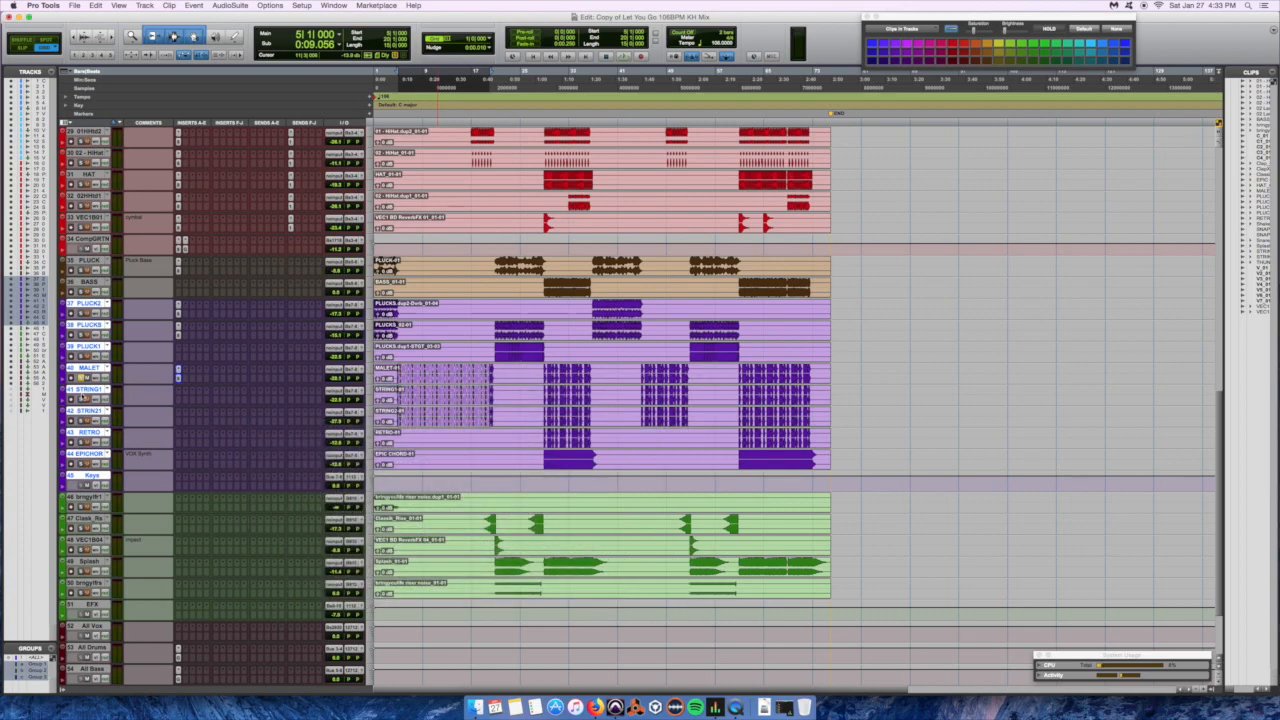
{"action": "key", "text": "space"}
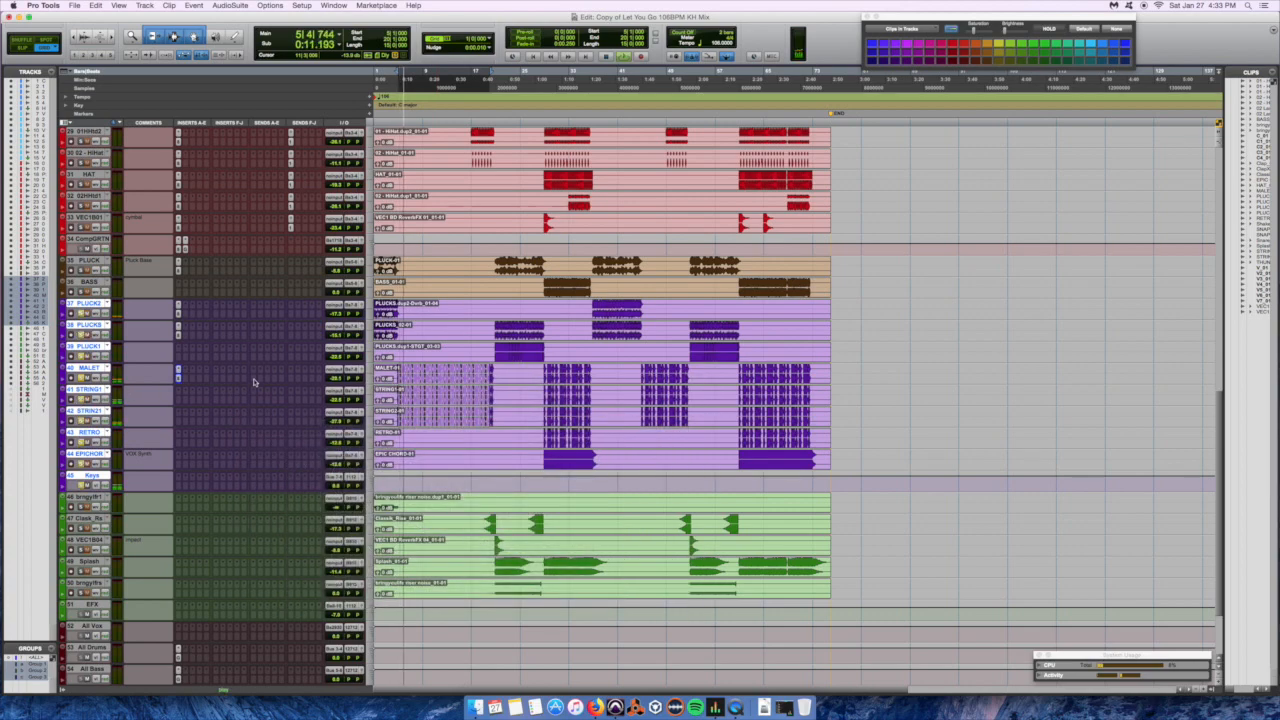
{"action": "key", "text": "space"}
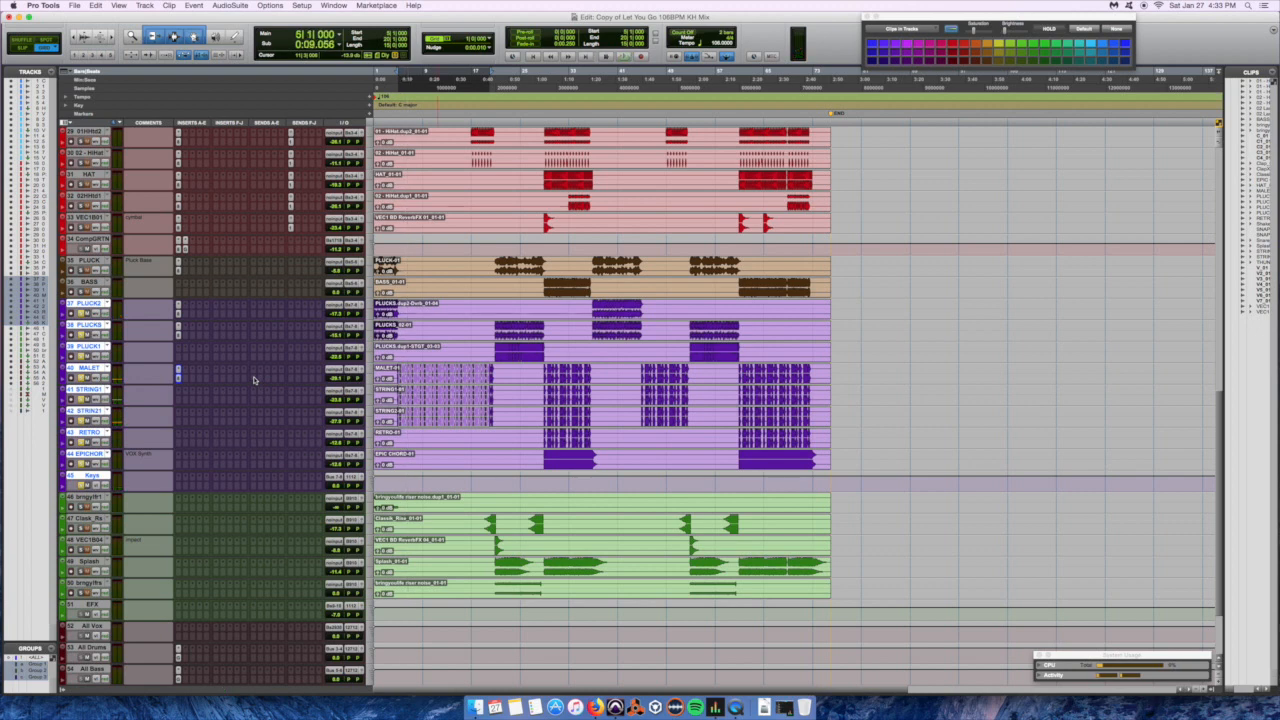
Insert the stereo Gem EQ84 on the STRING1 track and place its window clear of the selected track names.
{"action": "left_click", "coordinate": [181, 405]}
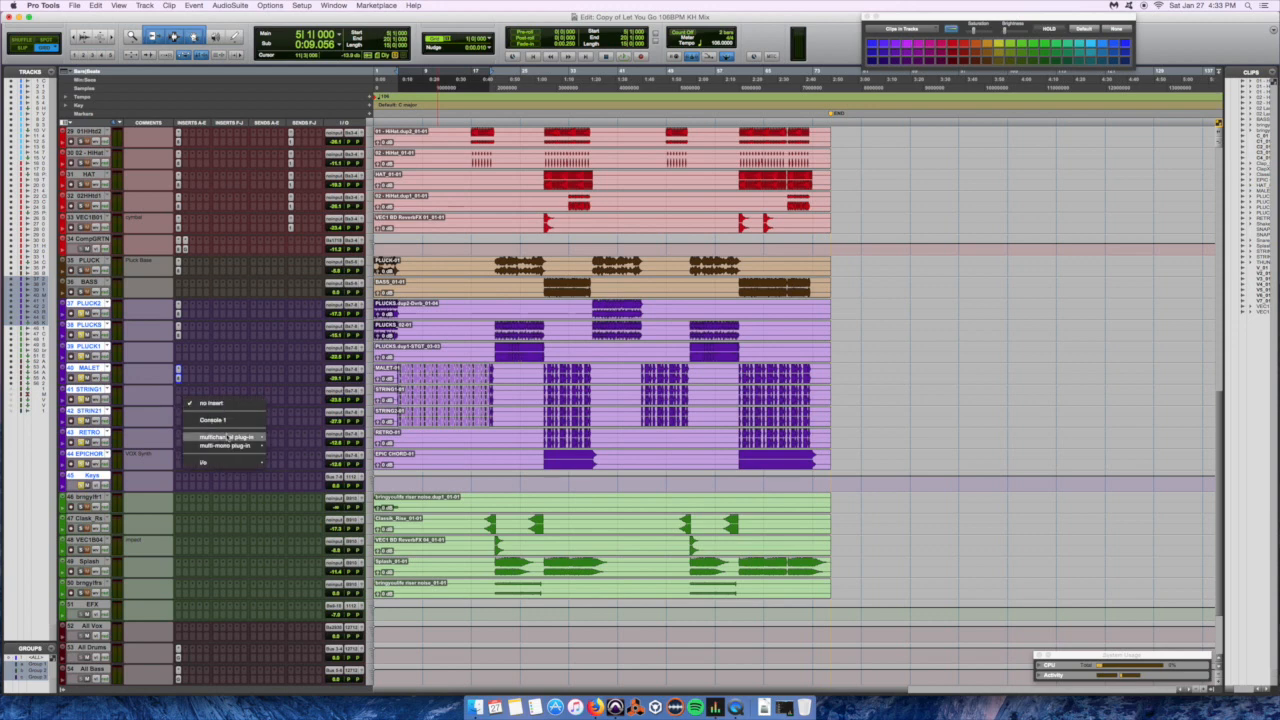
{"action": "mouse_move", "coordinate": [245, 437]}
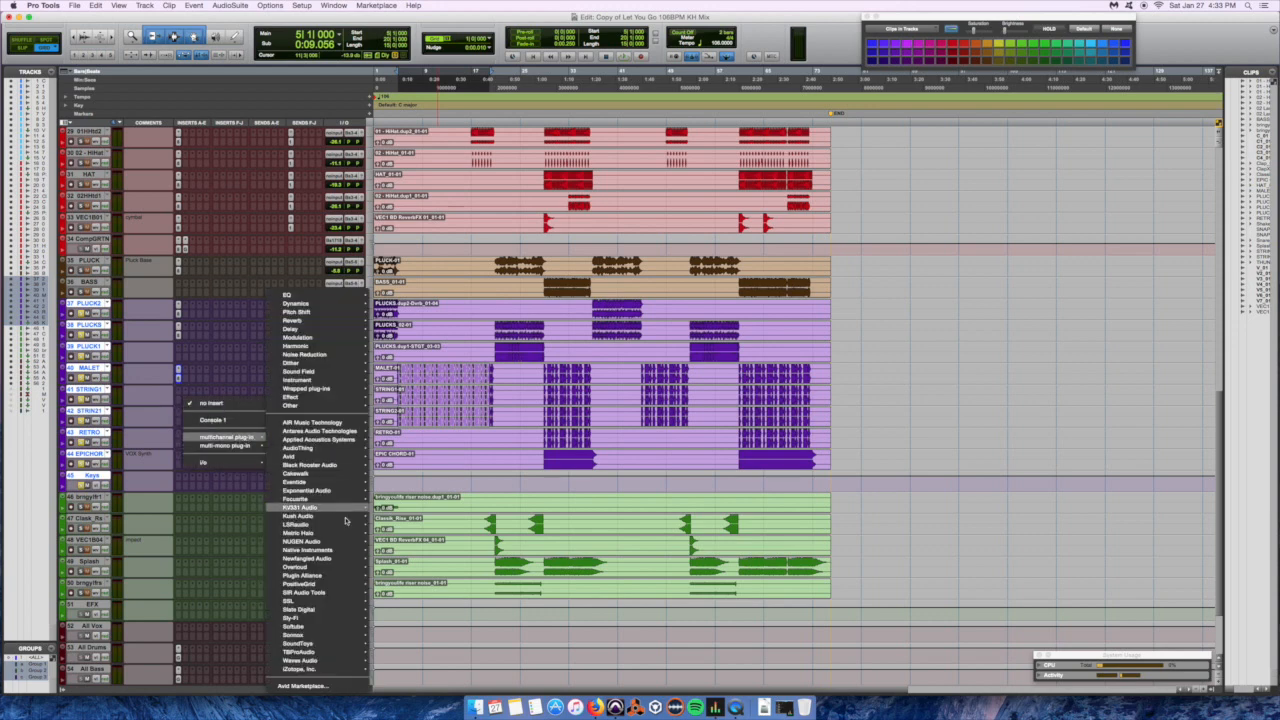
{"action": "mouse_move", "coordinate": [340, 567]}
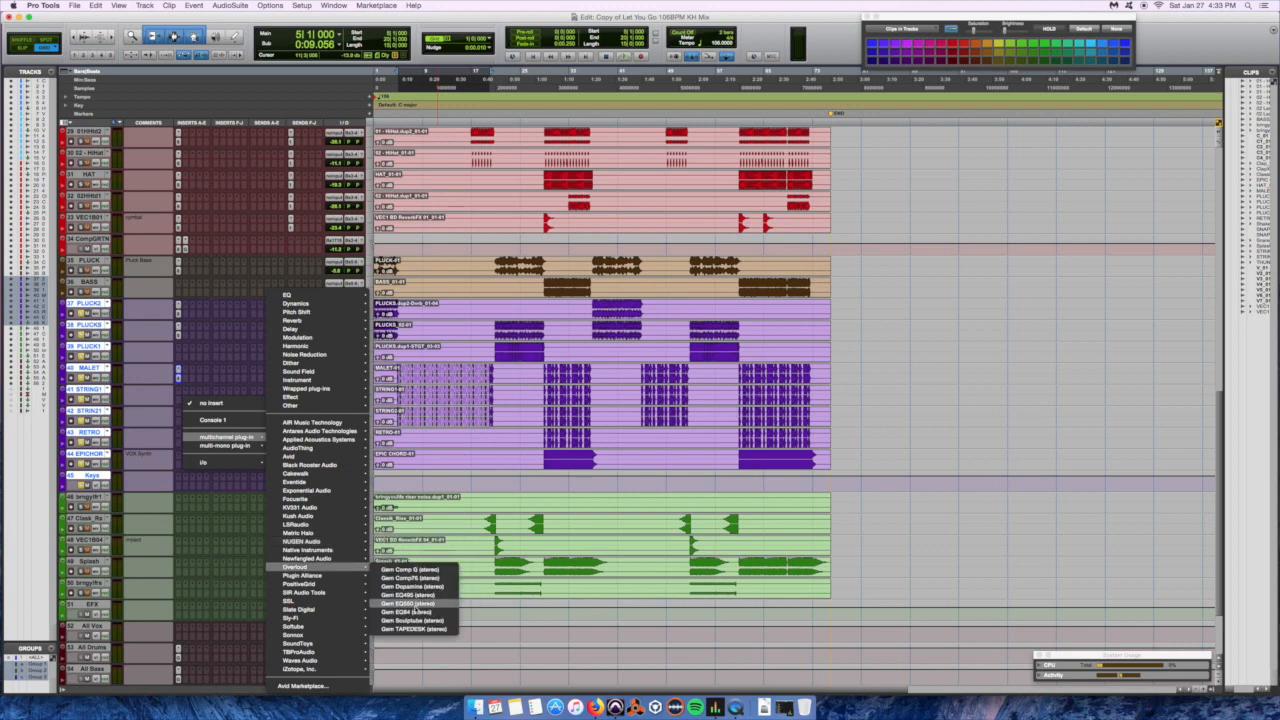
{"action": "left_click", "coordinate": [410, 611]}
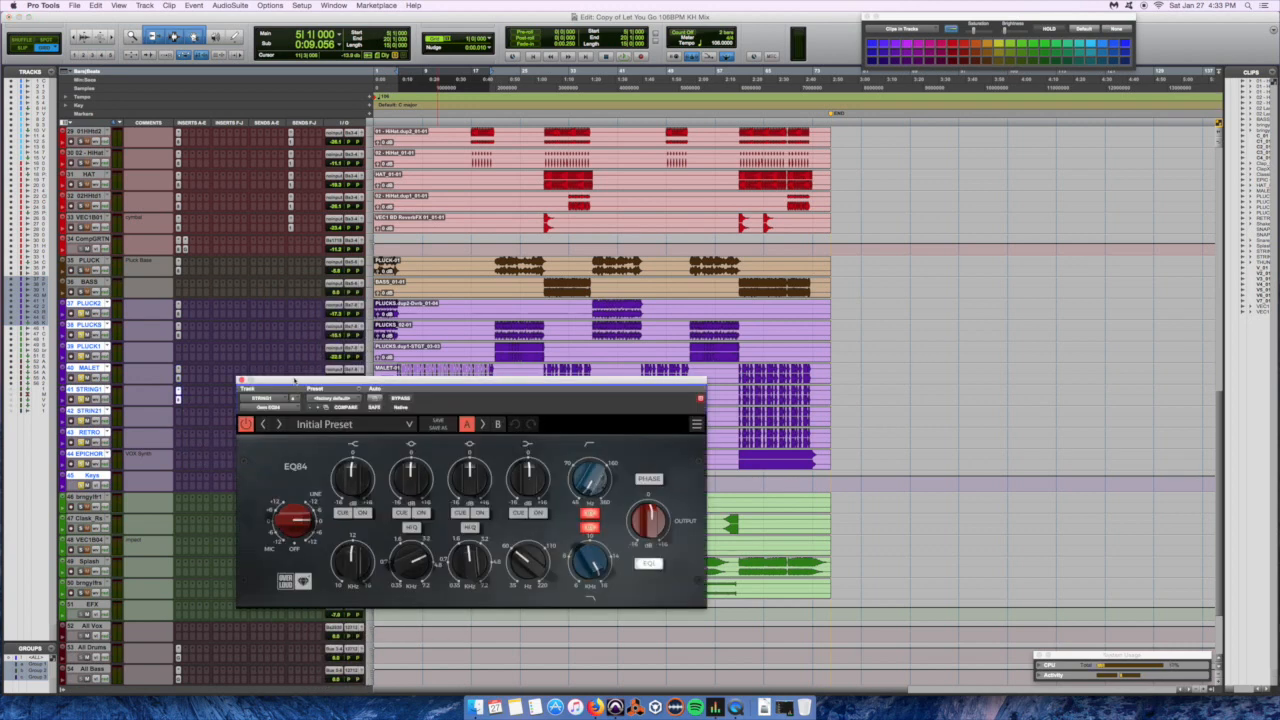
{"action": "left_click_drag", "start_coordinate": [295, 379], "coordinate": [307, 371]}
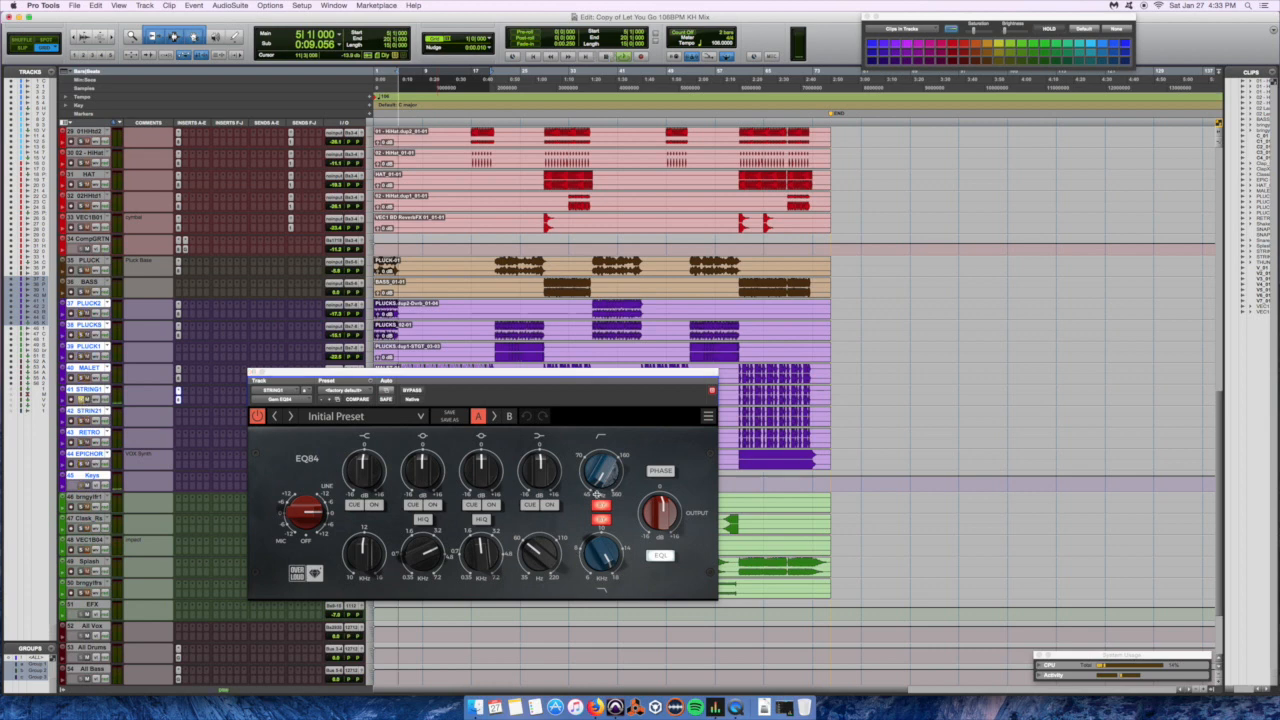
{"action": "left_click_drag", "start_coordinate": [566, 374], "coordinate": [573, 359]}
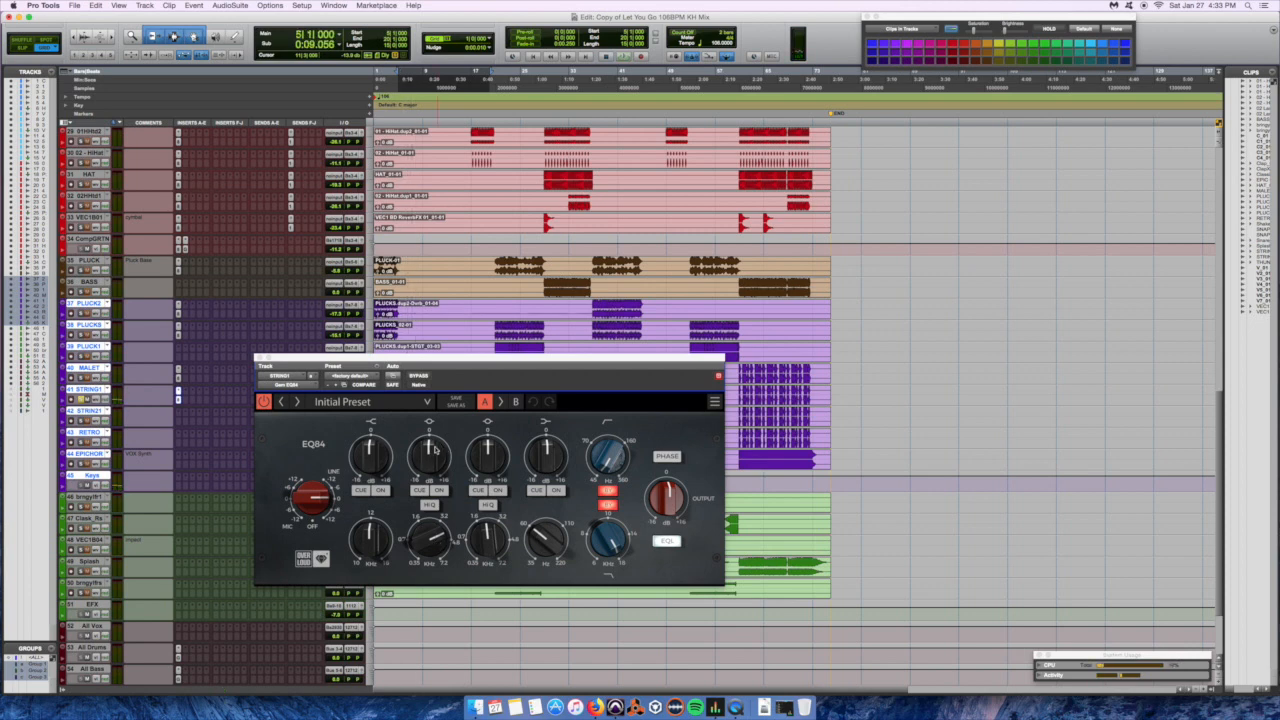
Tune STRING1's upper mid band to 7.2 kHz, switch the band on, and audition a strong boost.
{"action": "left_click_drag", "start_coordinate": [424, 539], "coordinate": [423, 498]}
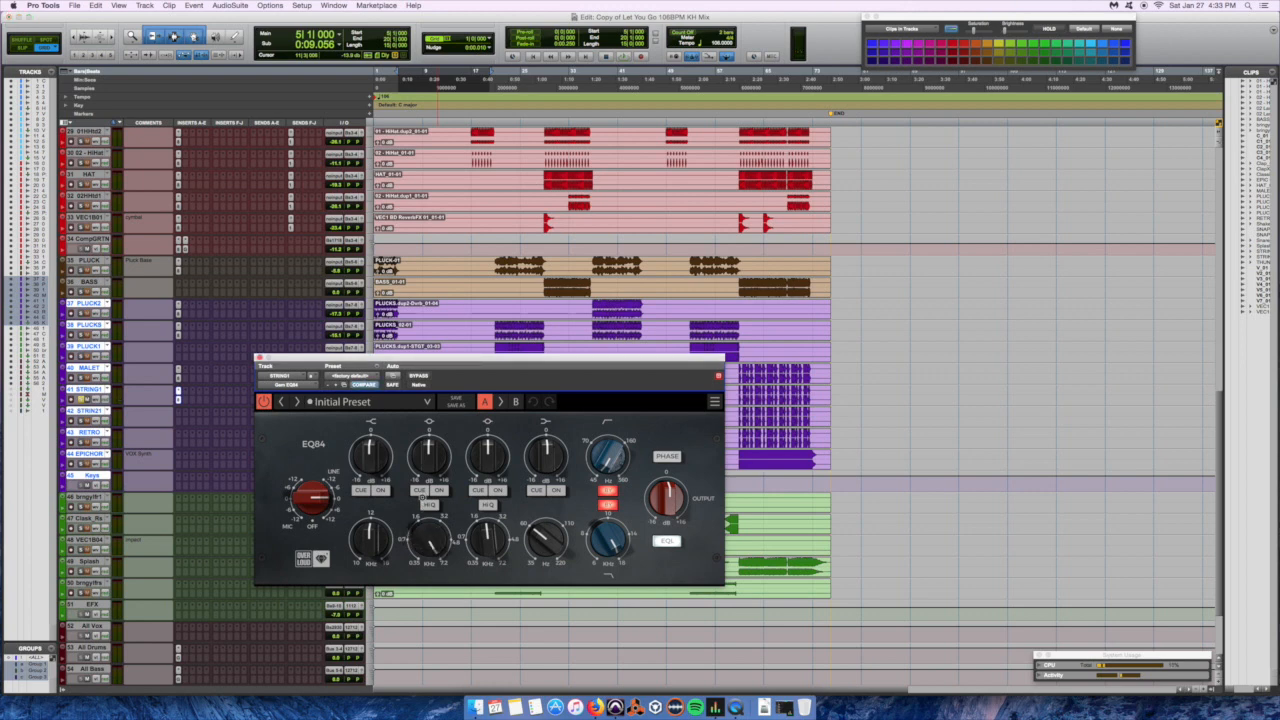
{"action": "left_click", "coordinate": [439, 490]}
{"action": "mouse_move", "coordinate": [438, 462]}
{"action": "left_mouse_down"}
{"action": "mouse_move", "coordinate": [436, 430]}
{"action": "mouse_move", "coordinate": [425, 453]}
{"action": "left_mouse_up"}
{"action": "key", "text": "space"}
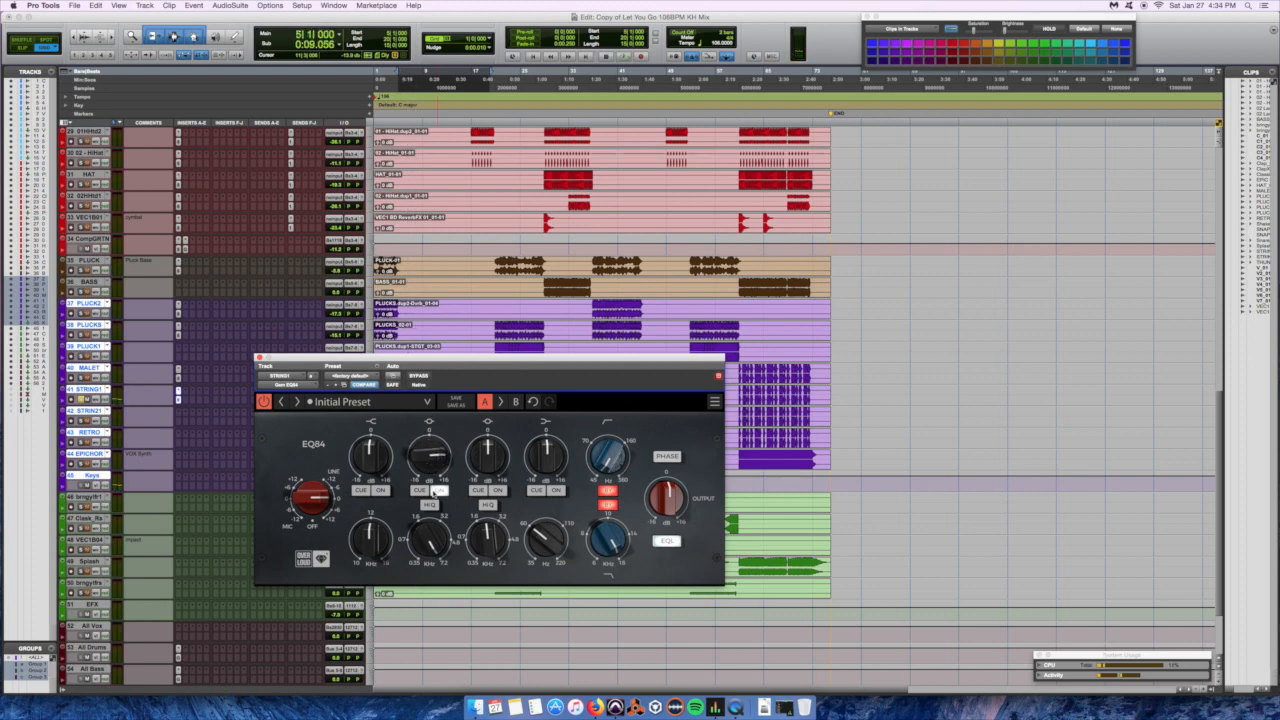
Try a strong high-shelf boost on STRING1 in place of the mid boost, moving its frequency from 10 kHz to above 12 kHz during playback.
{"action": "left_click", "coordinate": [438, 490]}
{"action": "left_click", "coordinate": [385, 494]}
{"action": "left_click_drag", "start_coordinate": [370, 538], "coordinate": [371, 543]}
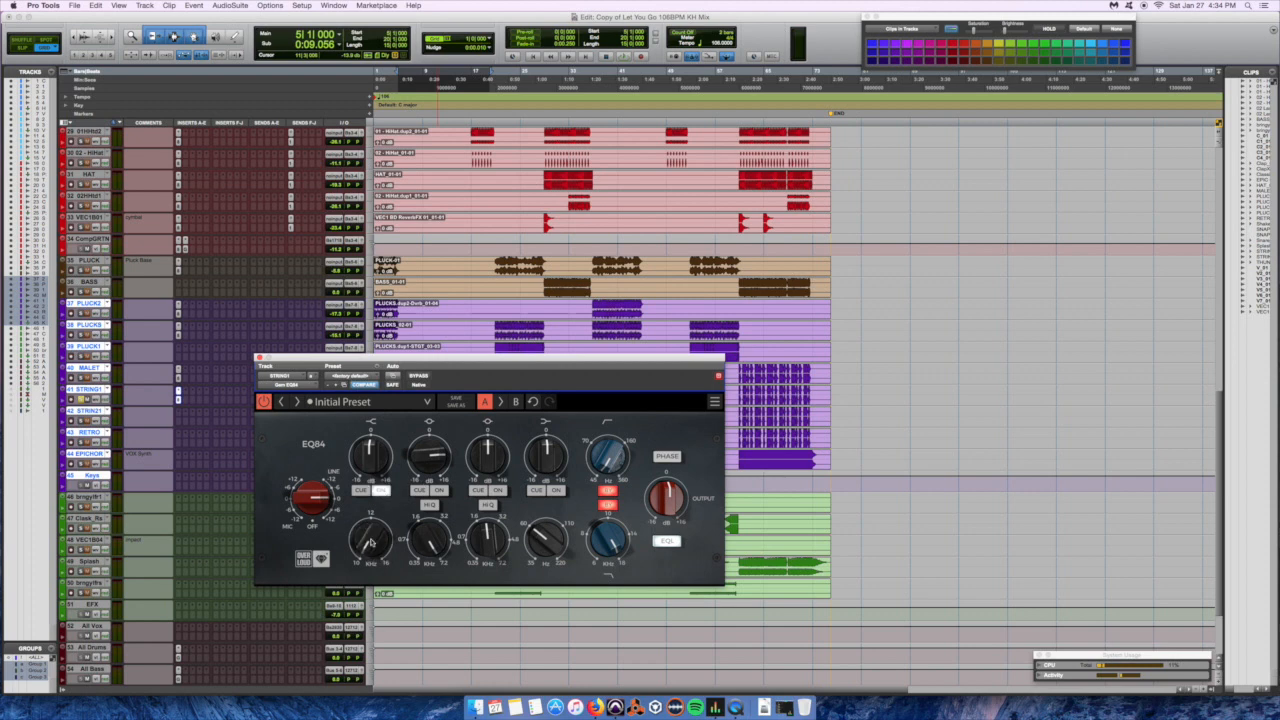
{"action": "left_click_drag", "start_coordinate": [369, 467], "coordinate": [369, 425]}
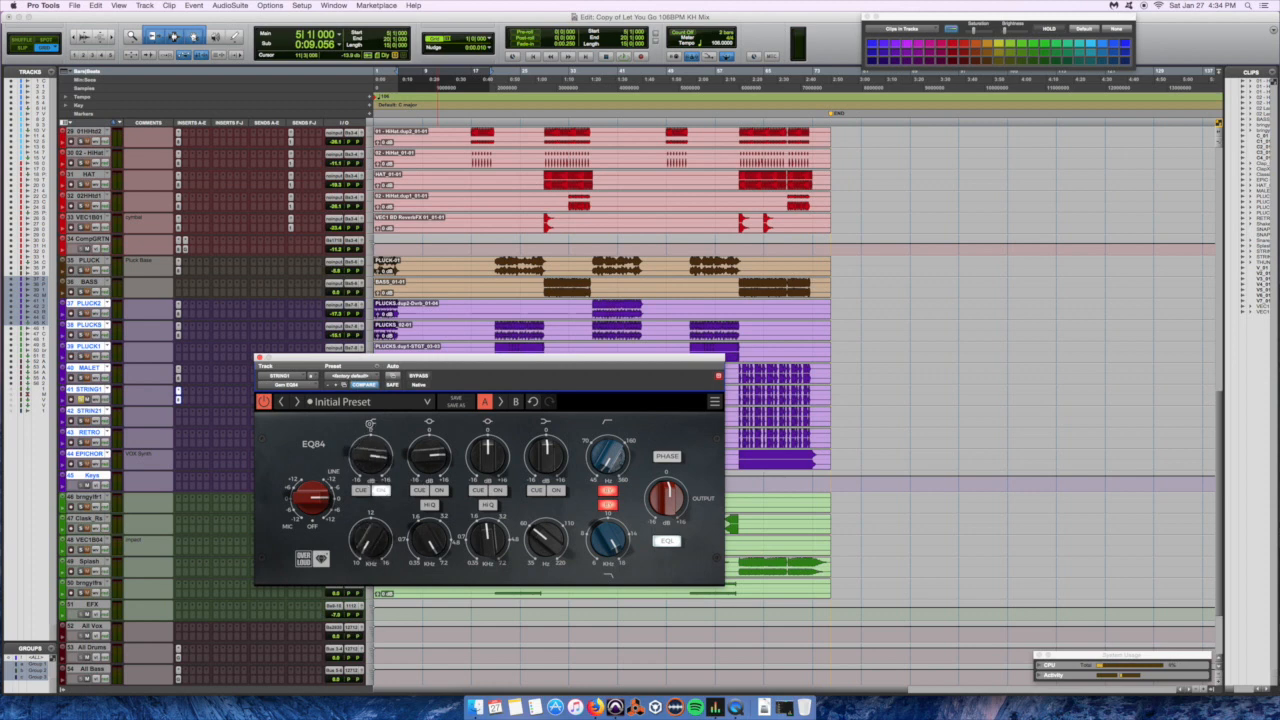
{"action": "key", "text": "space"}
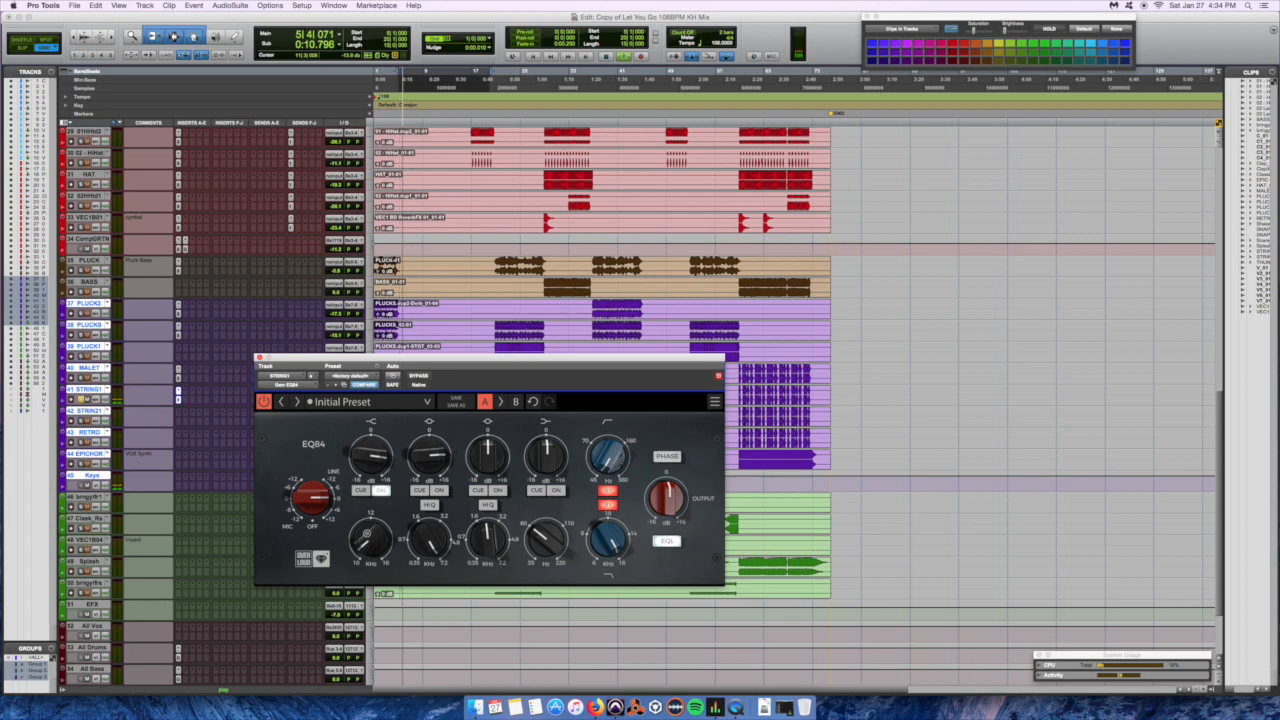
{"action": "left_click_drag", "start_coordinate": [367, 520], "coordinate": [366, 451]}
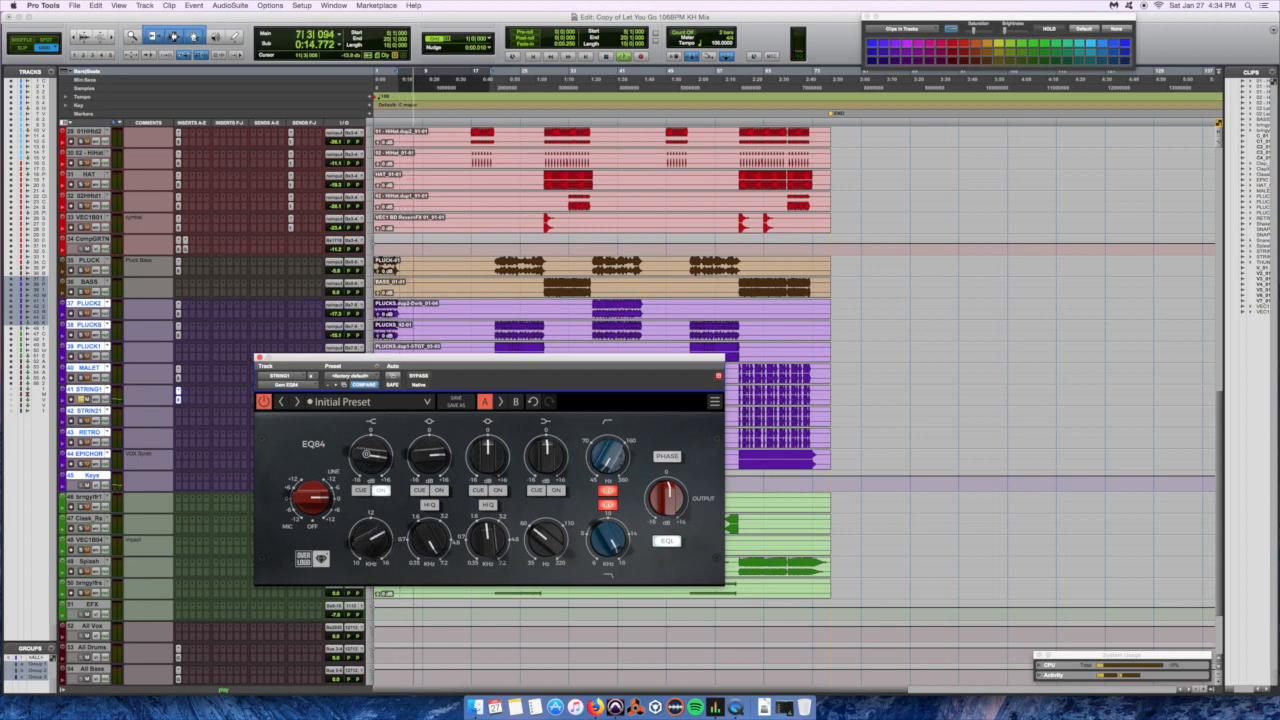
{"action": "left_click", "coordinate": [384, 491]}
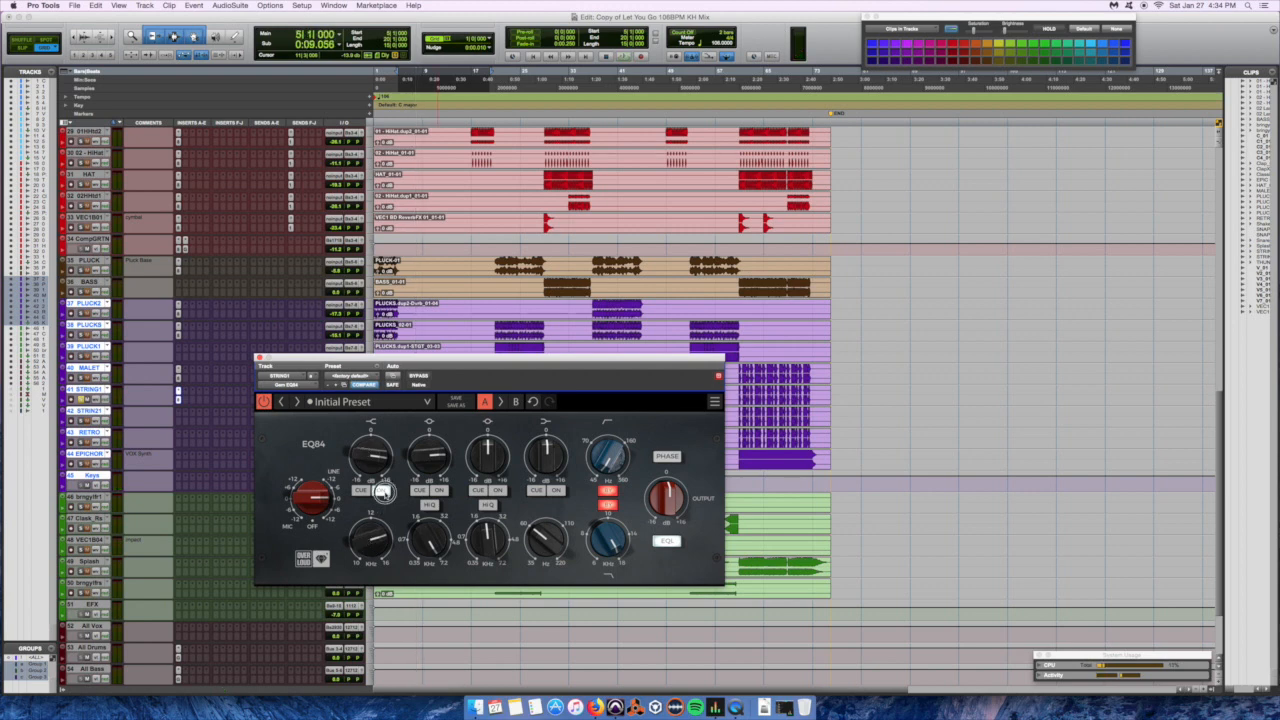
Switch STRING1's upper mid band back on with a moderate boost and close its EQ window.
{"action": "left_click", "coordinate": [441, 491]}
{"action": "left_click_drag", "start_coordinate": [428, 456], "coordinate": [422, 471]}
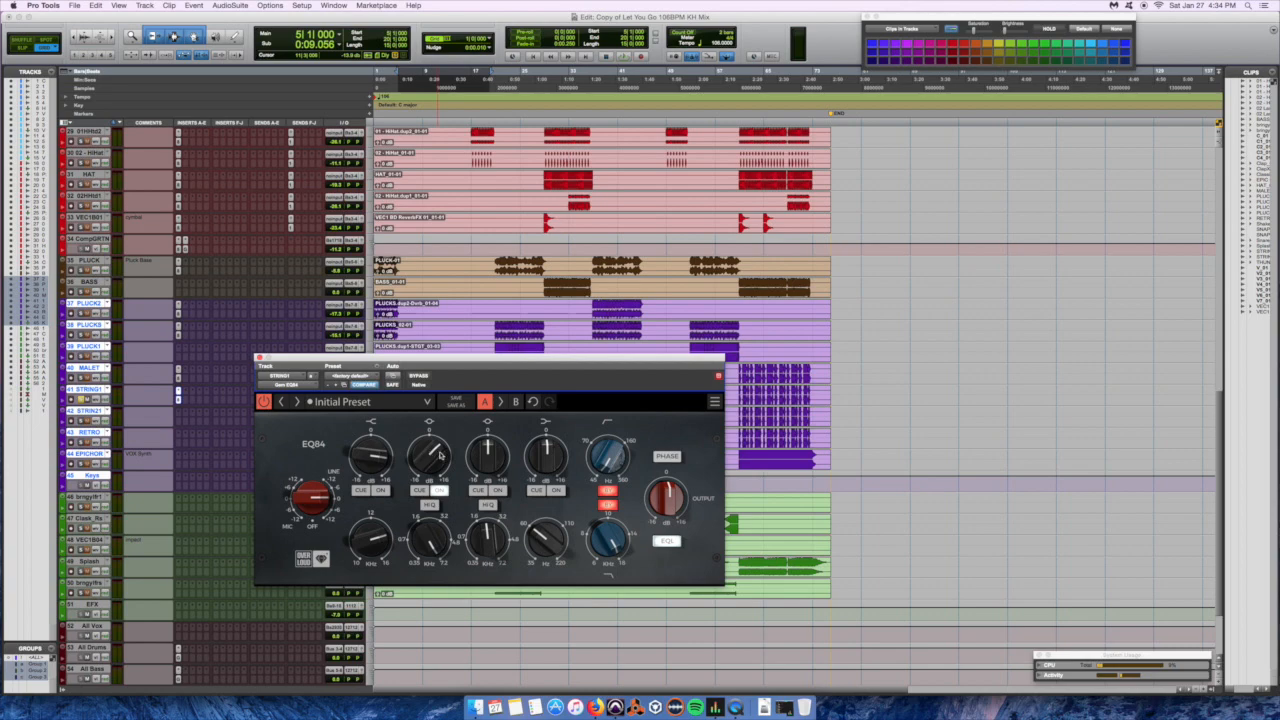
{"action": "left_click", "coordinate": [258, 358]}
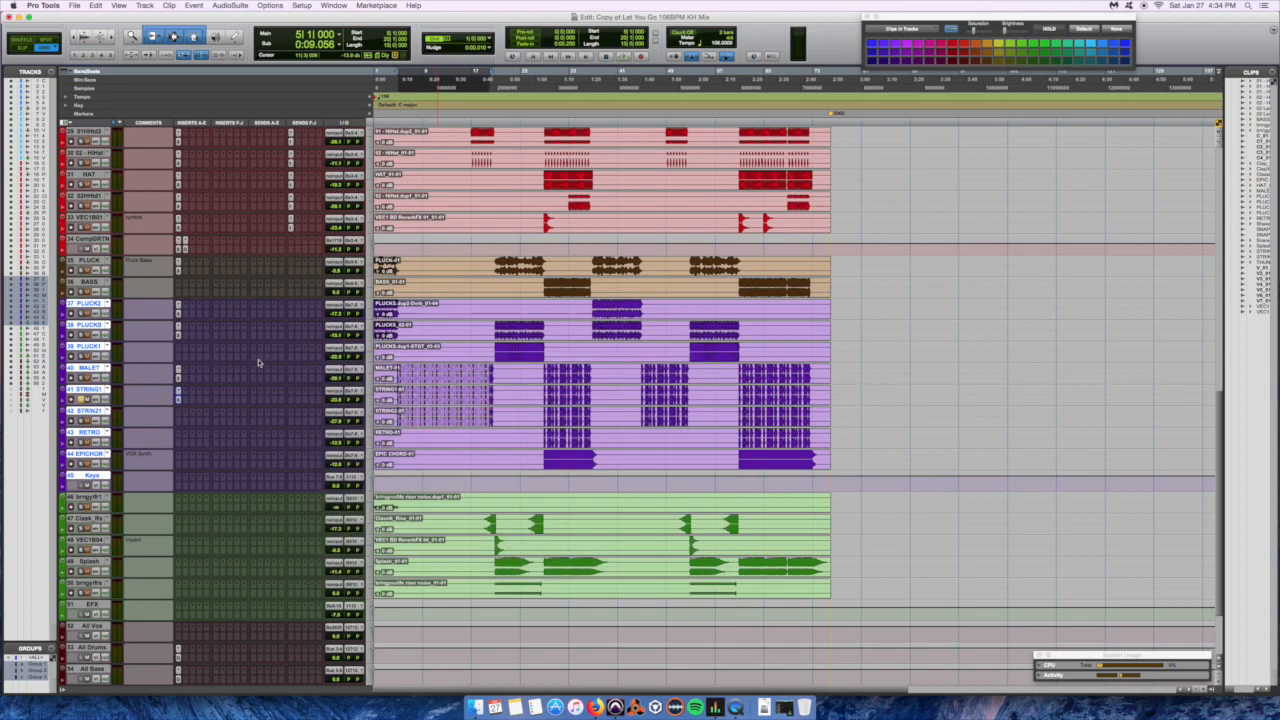
Insert the stereo Gem EQ84 on STRIN21 and switch on its upper mid band with a moderate boost at 7.2 kHz.
{"action": "left_click", "coordinate": [179, 425]}
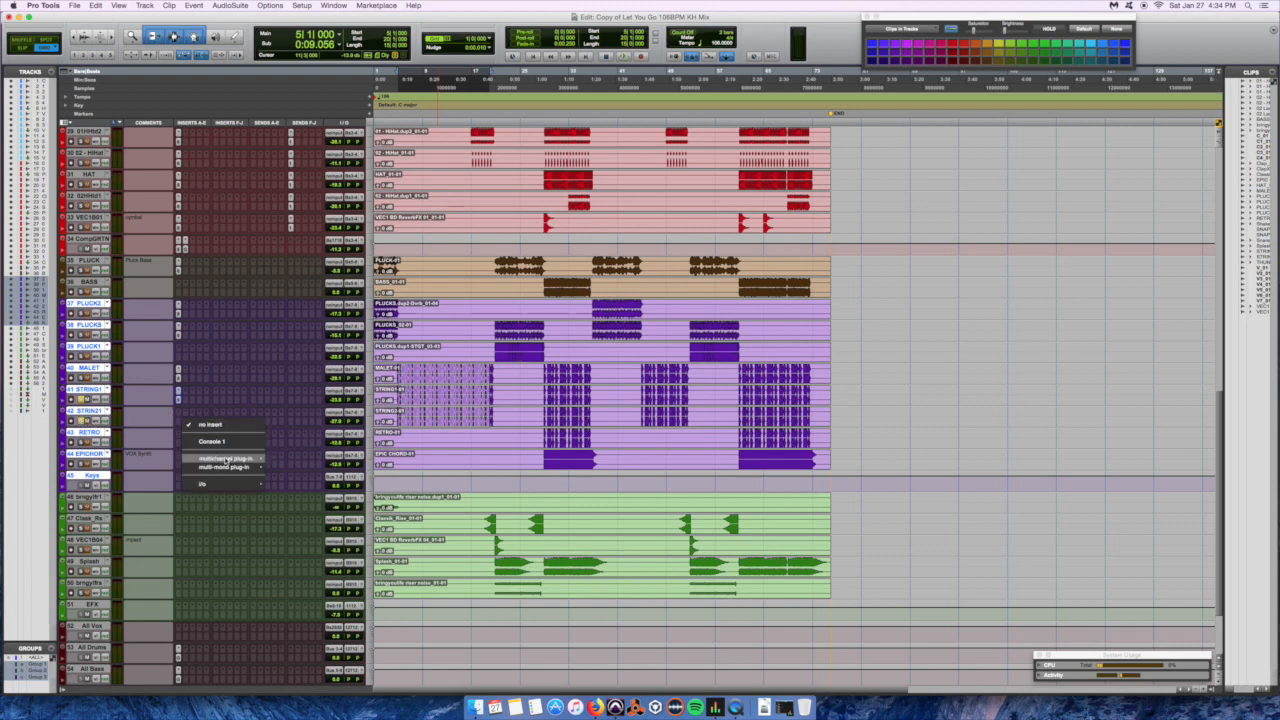
{"action": "mouse_move", "coordinate": [230, 460]}
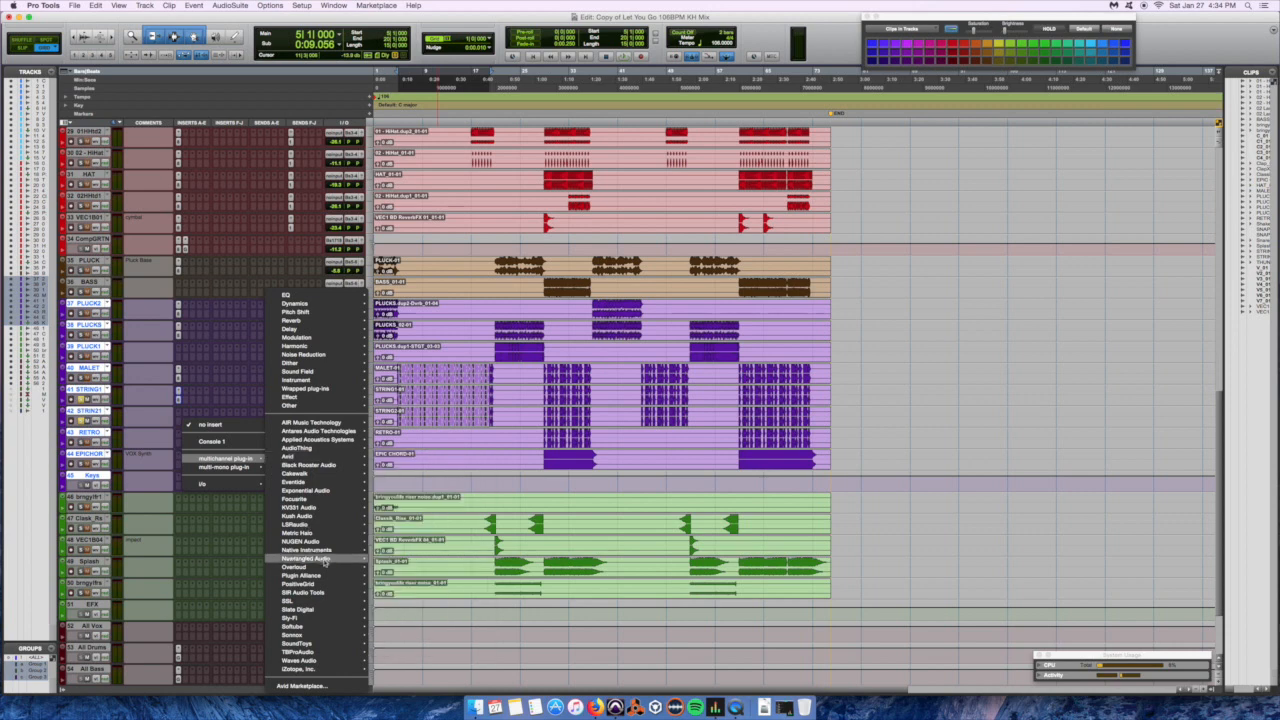
{"action": "mouse_move", "coordinate": [300, 567]}
{"action": "left_click", "coordinate": [430, 611]}
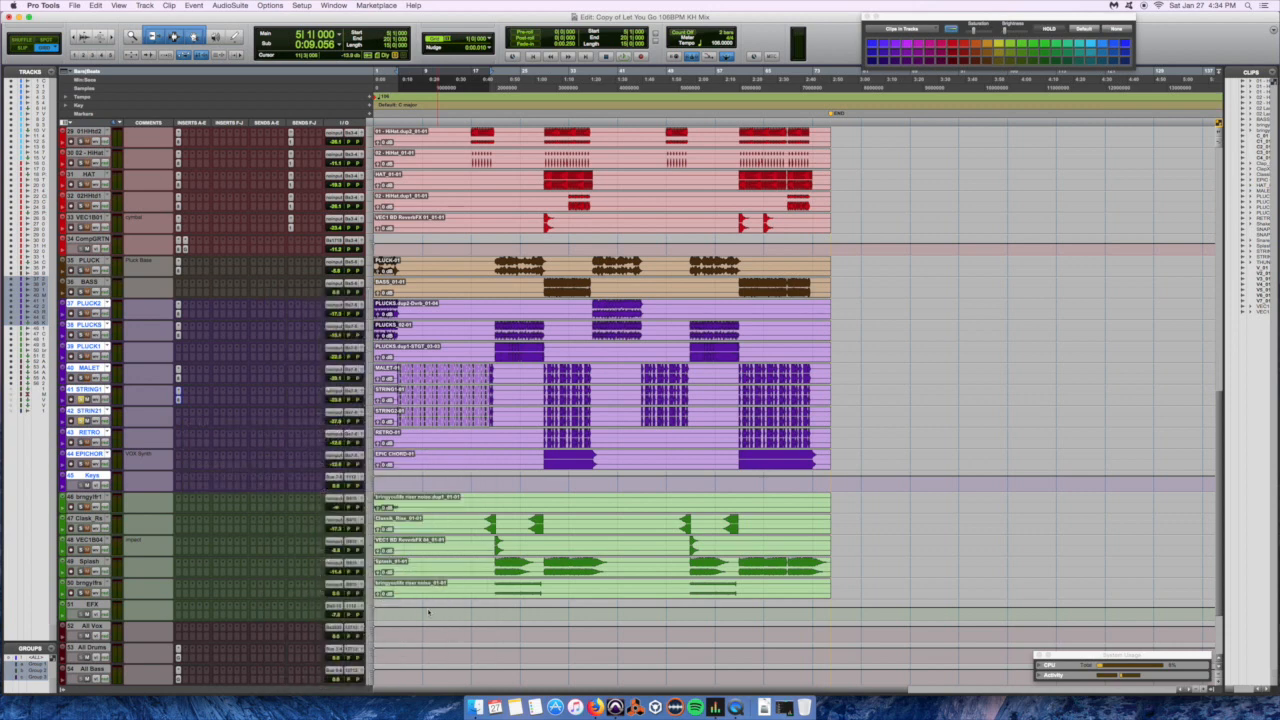
{"action": "left_click_drag", "start_coordinate": [420, 358], "coordinate": [456, 325]}
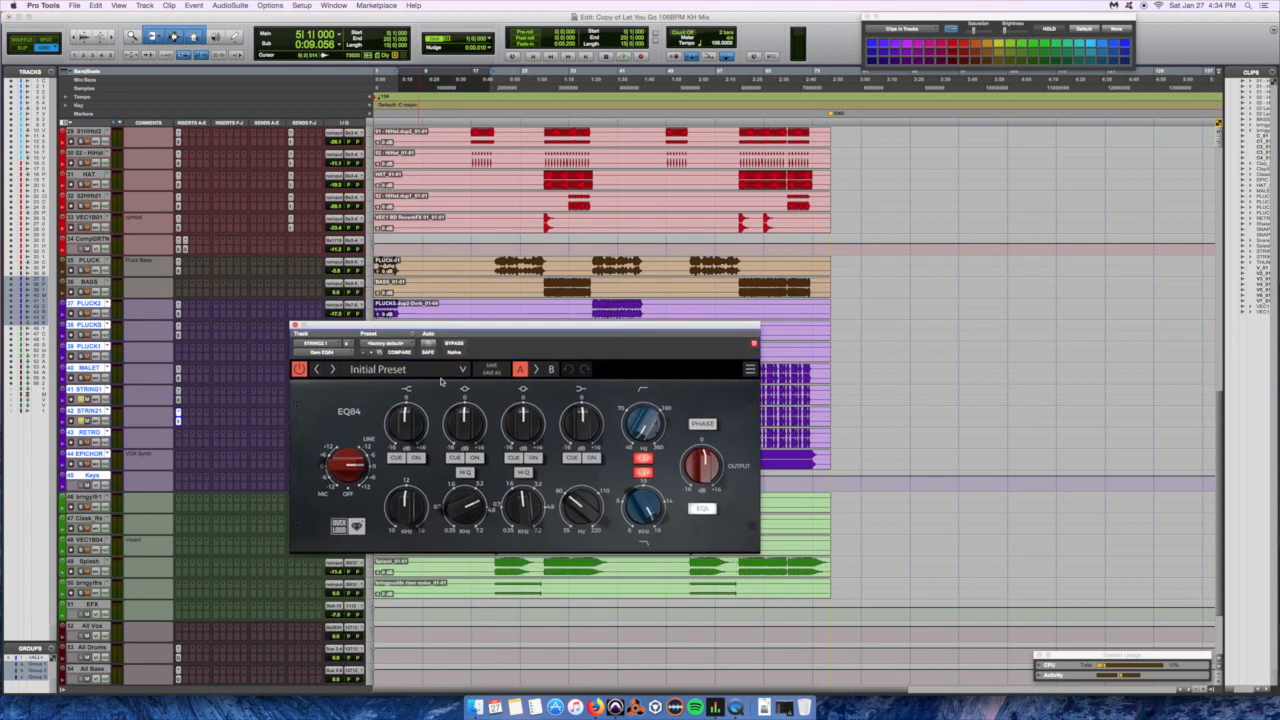
{"action": "left_click_drag", "start_coordinate": [458, 506], "coordinate": [455, 434]}
{"action": "left_click", "coordinate": [475, 459]}
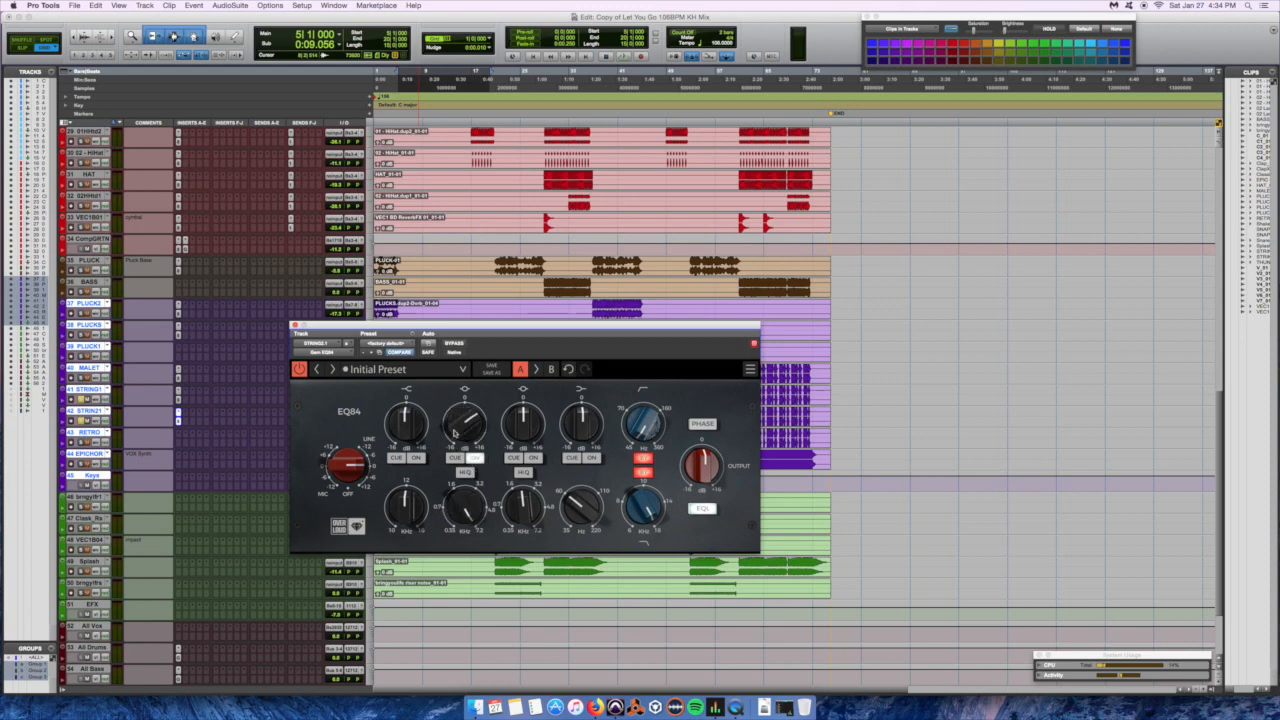
Open STRING1's EQ above STRIN21's EQ window and audition both string tracks with their EQs active.
{"action": "left_click", "coordinate": [180, 400]}
{"action": "left_click_drag", "start_coordinate": [278, 12], "coordinate": [562, 76]}
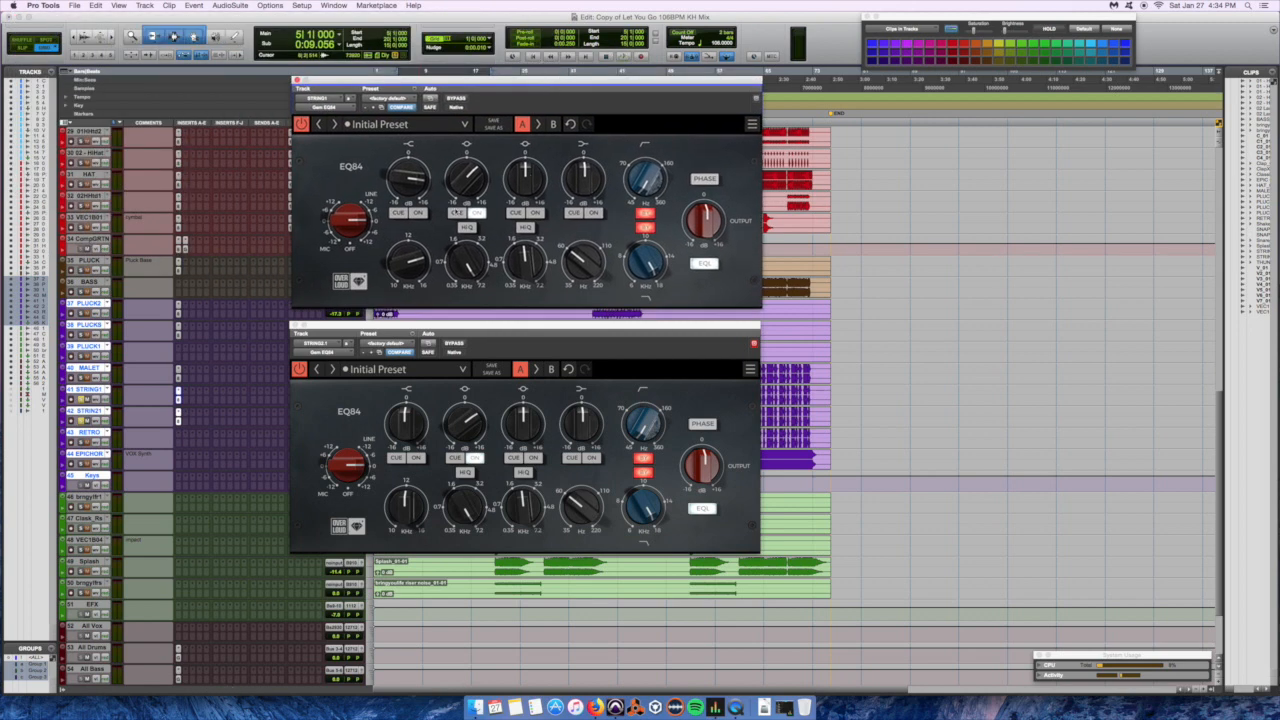
{"action": "key", "text": "space"}
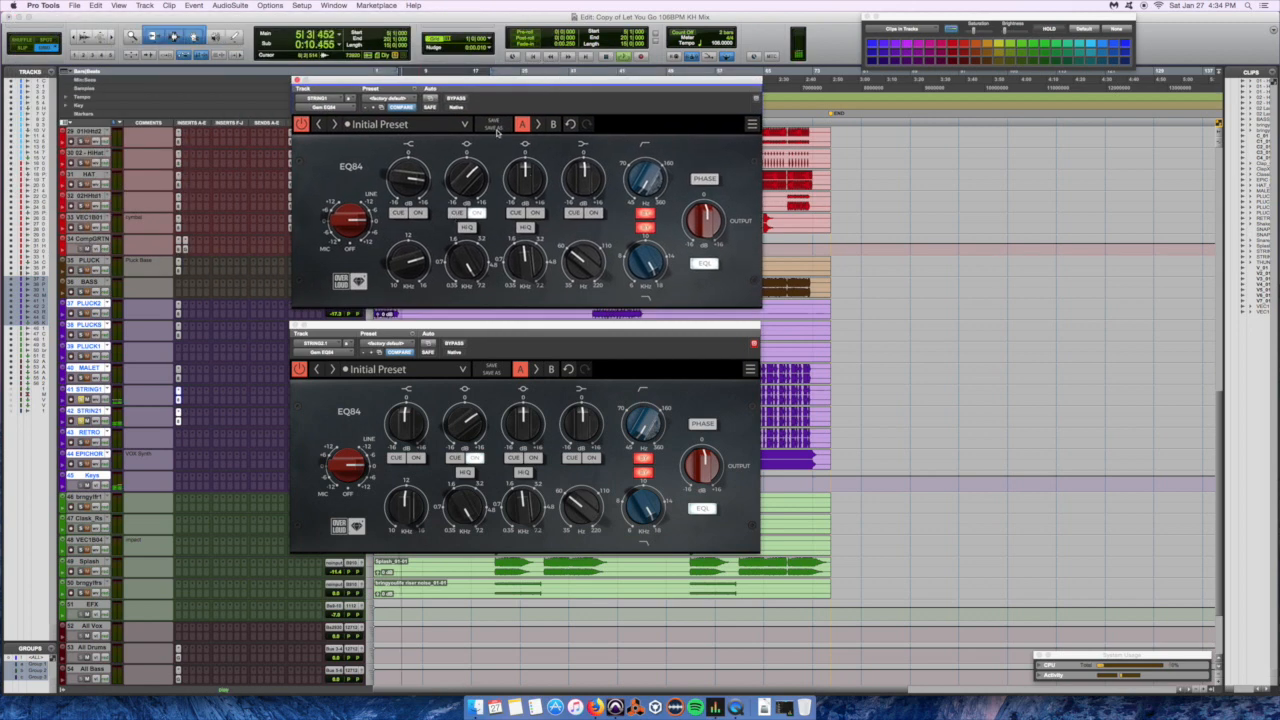
{"action": "key", "text": "space"}
Compare STRING1 and STRIN21 during playback with both EQs bypassed and active, leaving both plug-ins active.
{"action": "left_click", "coordinate": [455, 344]}
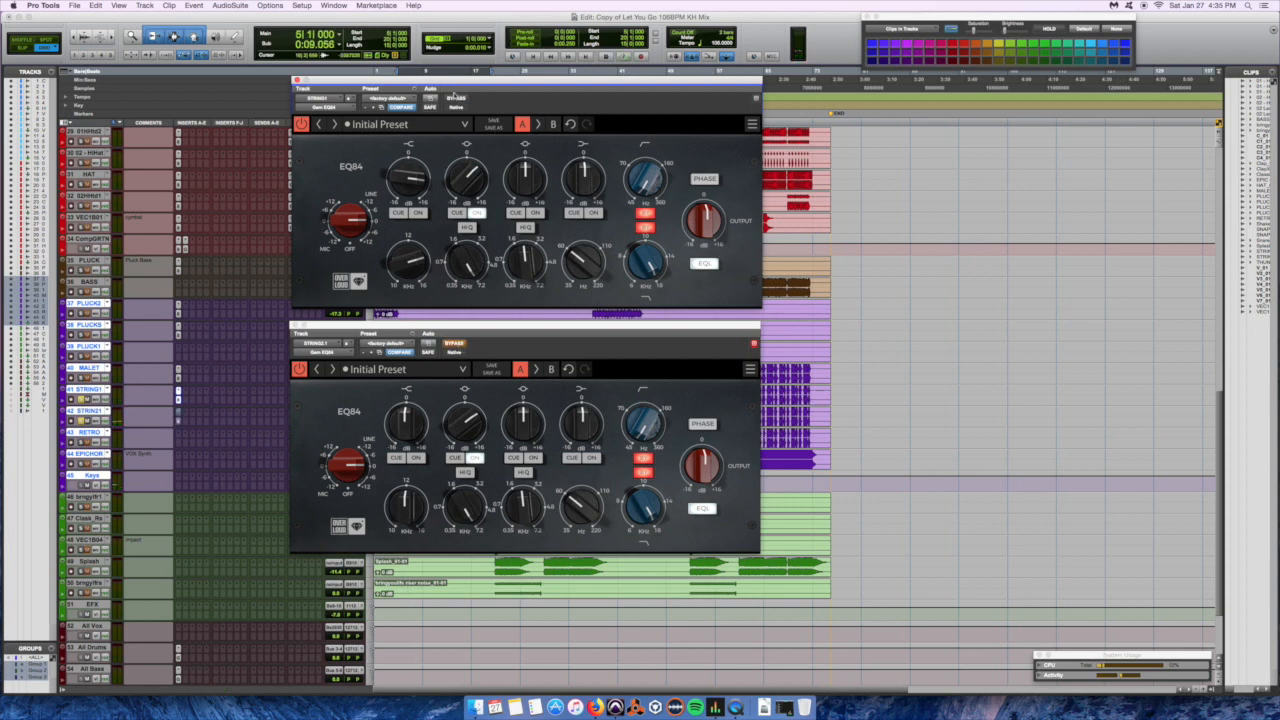
{"action": "left_click", "coordinate": [455, 98]}
{"action": "key", "text": "space"}
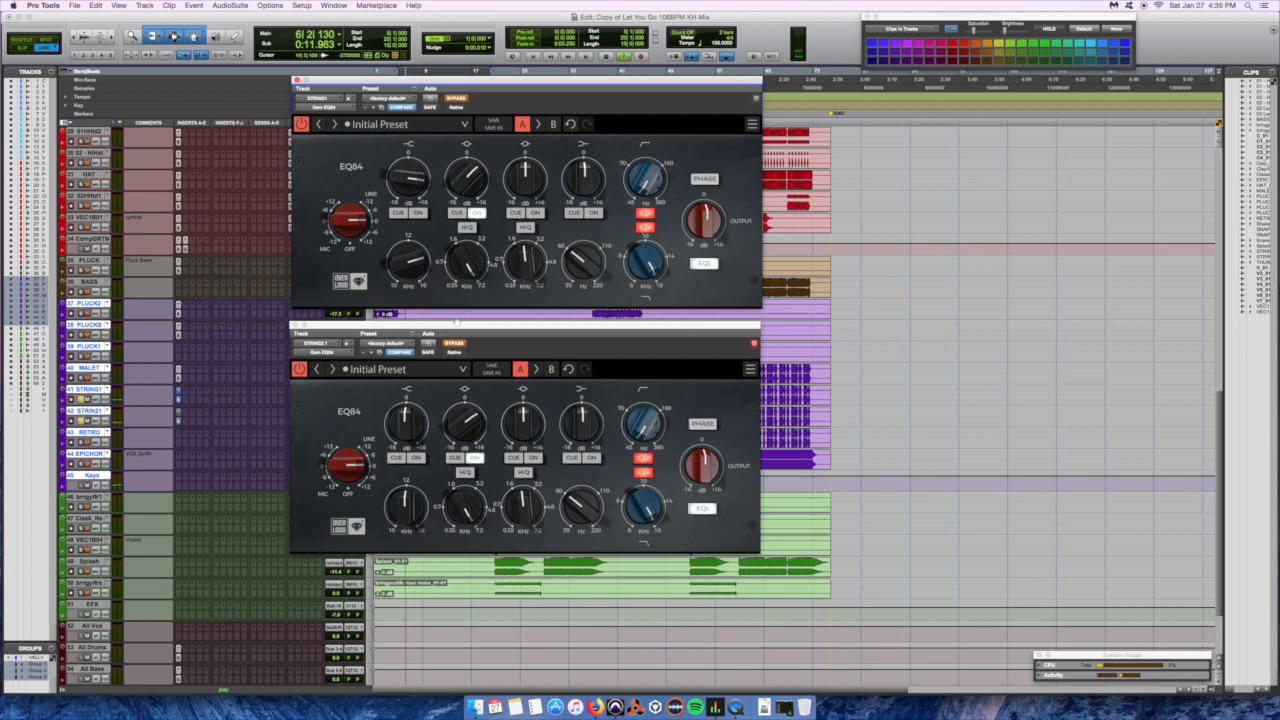
{"action": "key", "text": "space"}
{"action": "left_click", "coordinate": [455, 343]}
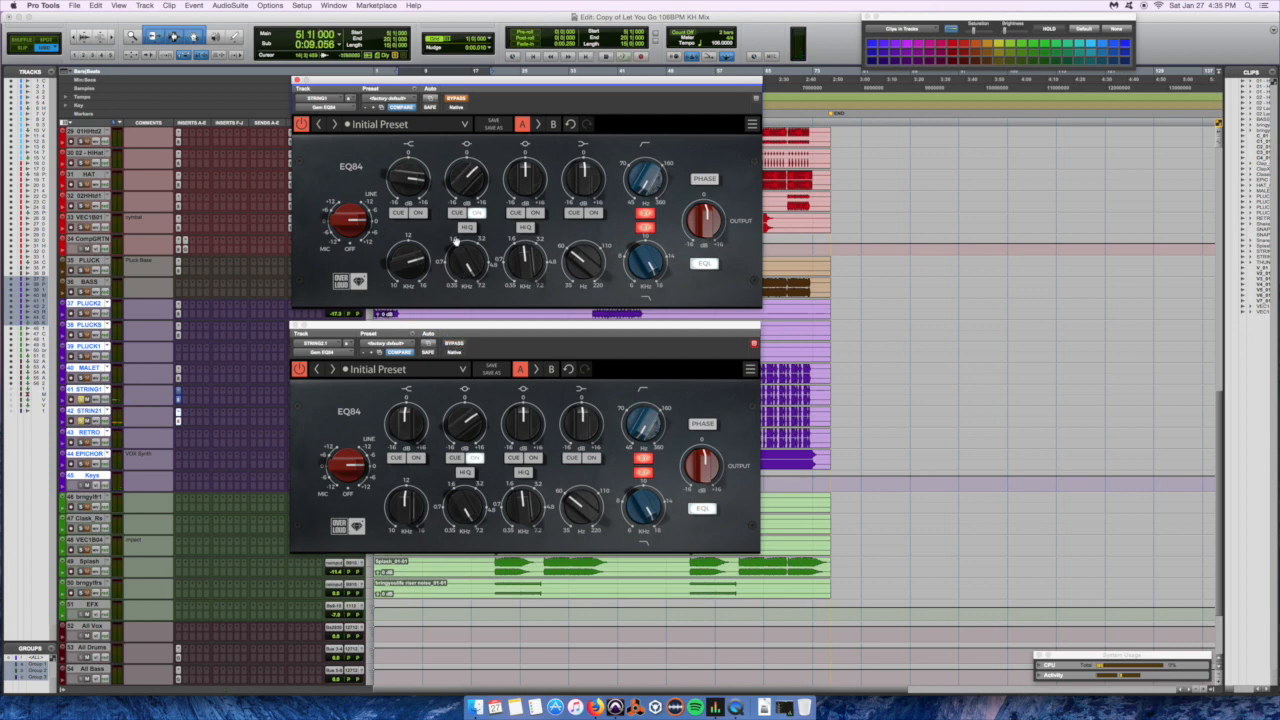
{"action": "left_click", "coordinate": [456, 98]}
{"action": "key", "text": "space"}
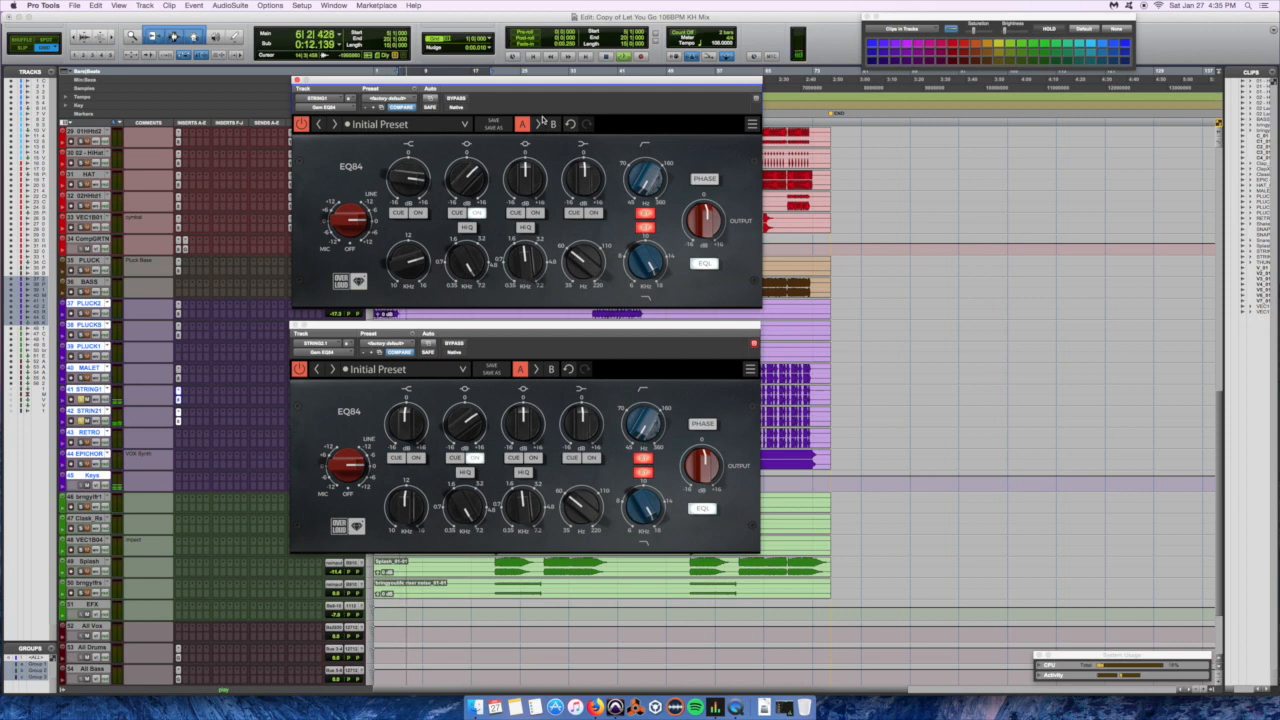
{"action": "key", "text": "space"}
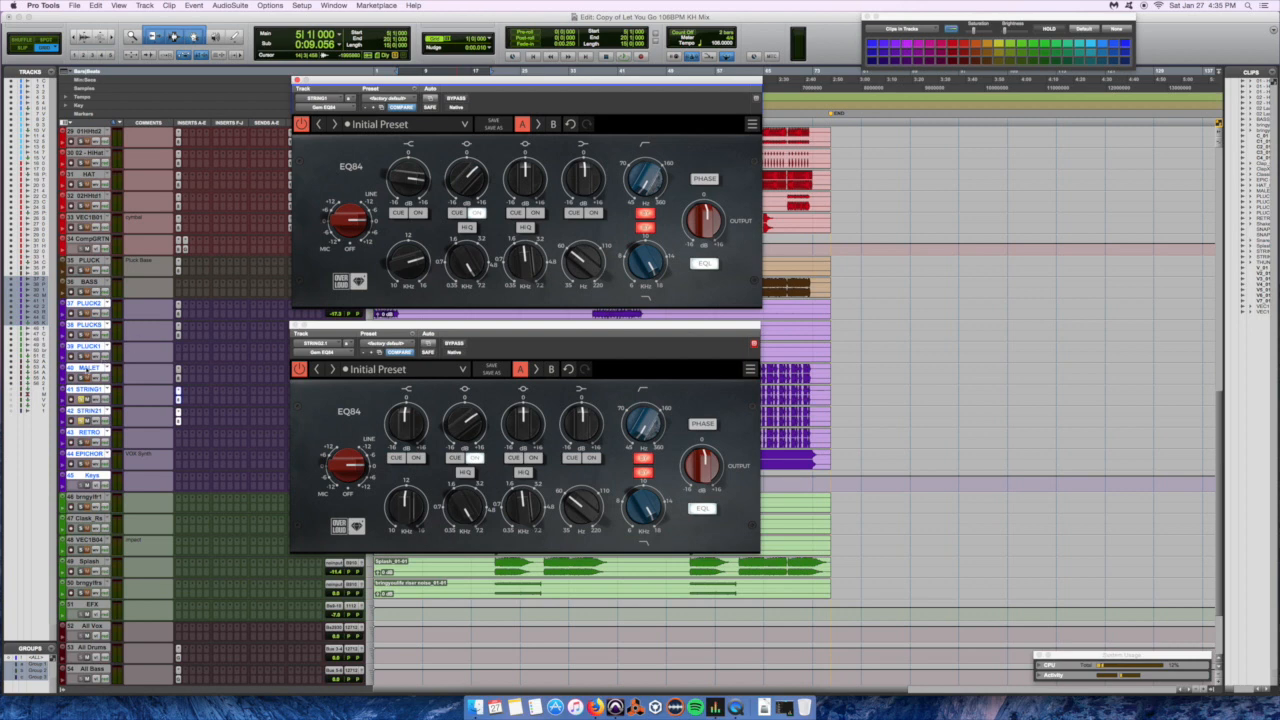
Add MALET to the soloed tracks and close both string EQ windows.
{"action": "left_click", "coordinate": [81, 378]}
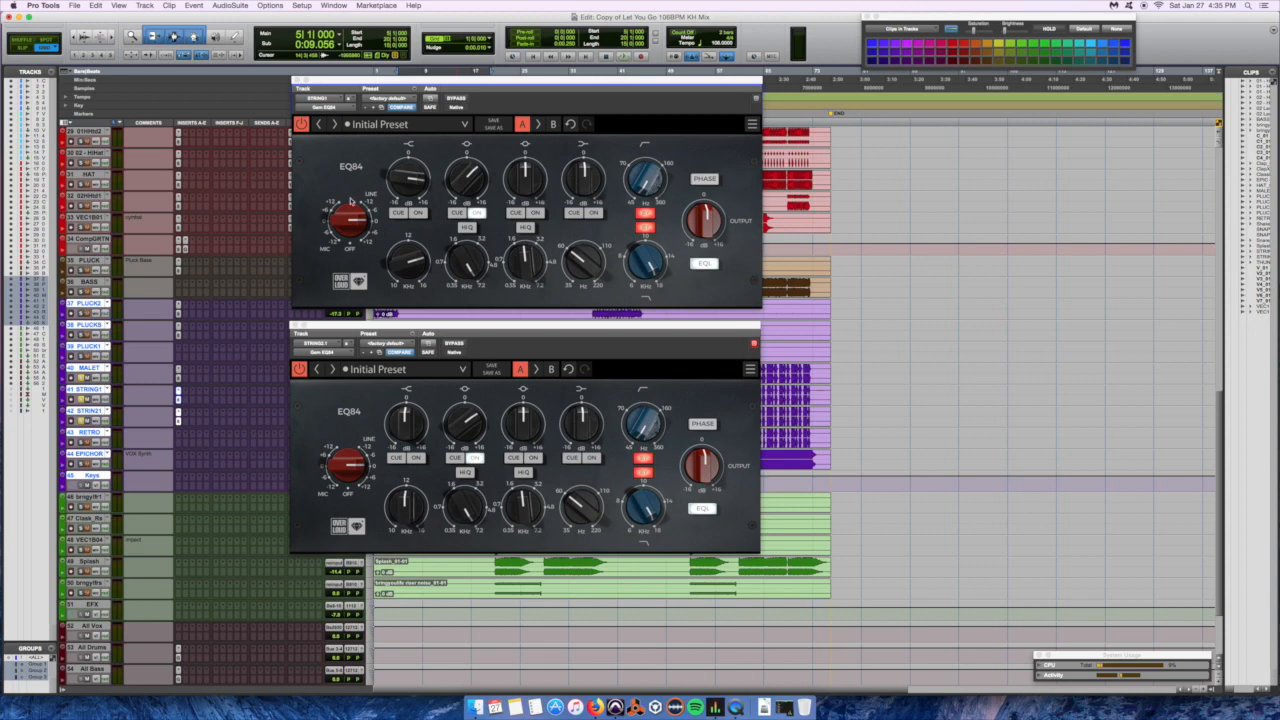
{"action": "left_click", "coordinate": [296, 80]}
{"action": "left_click", "coordinate": [295, 325]}
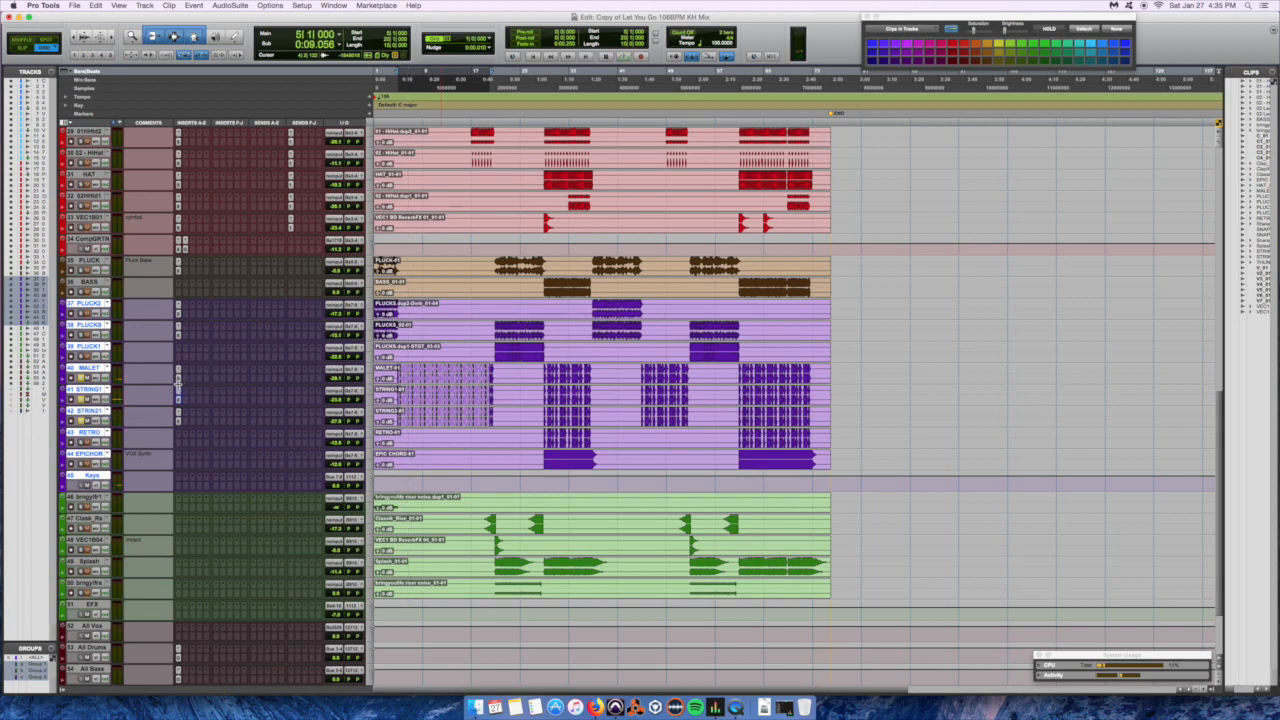
Compare MALET, STRING1 and STRIN21 together during playback with their EQs bypassed and active, leaving them active.
{"action": "left_click", "coordinate": [179, 381], "text": "super"}
{"action": "left_click", "coordinate": [179, 401], "text": "super"}
{"action": "left_click", "coordinate": [178, 423], "text": "super"}
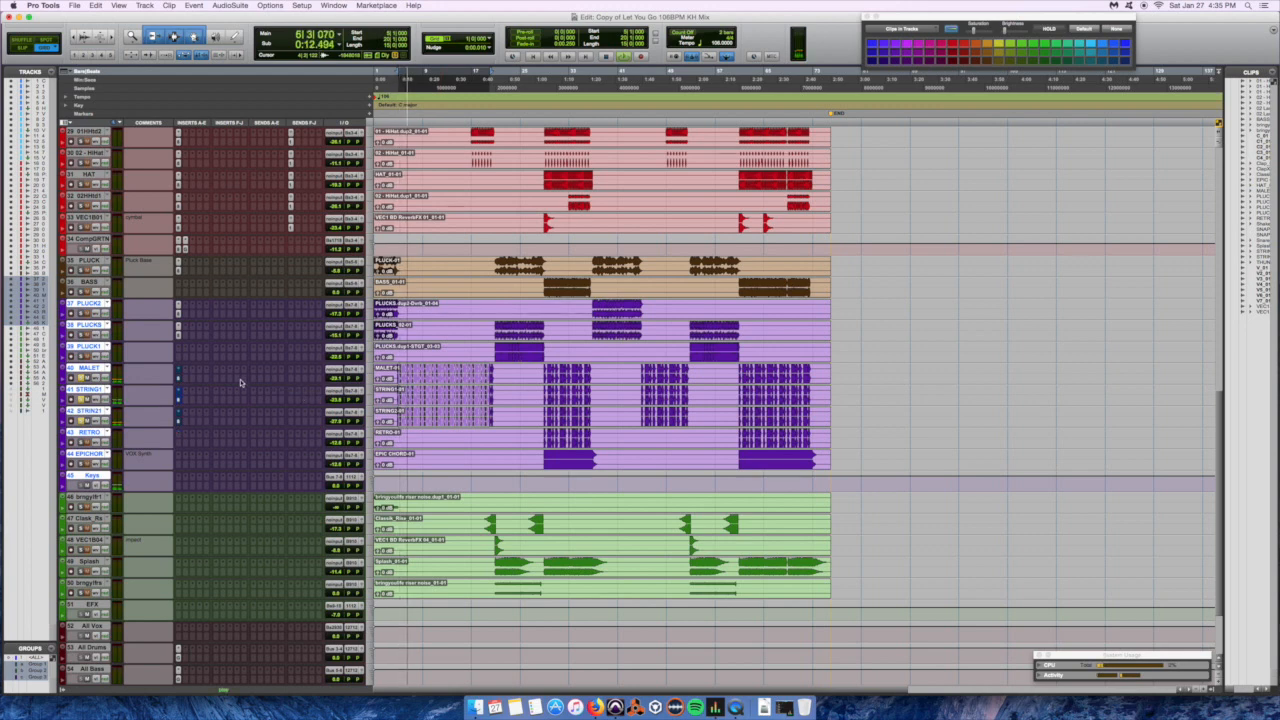
{"action": "key", "text": "space"}
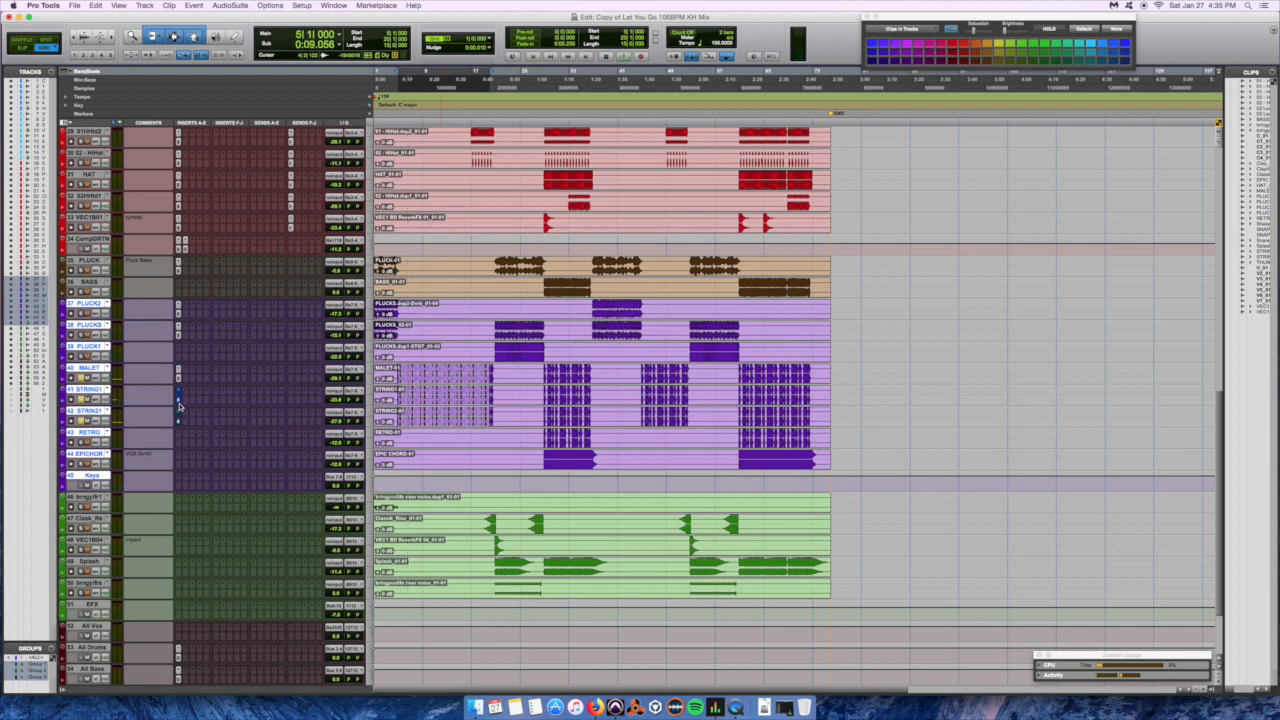
{"action": "key", "text": "space"}
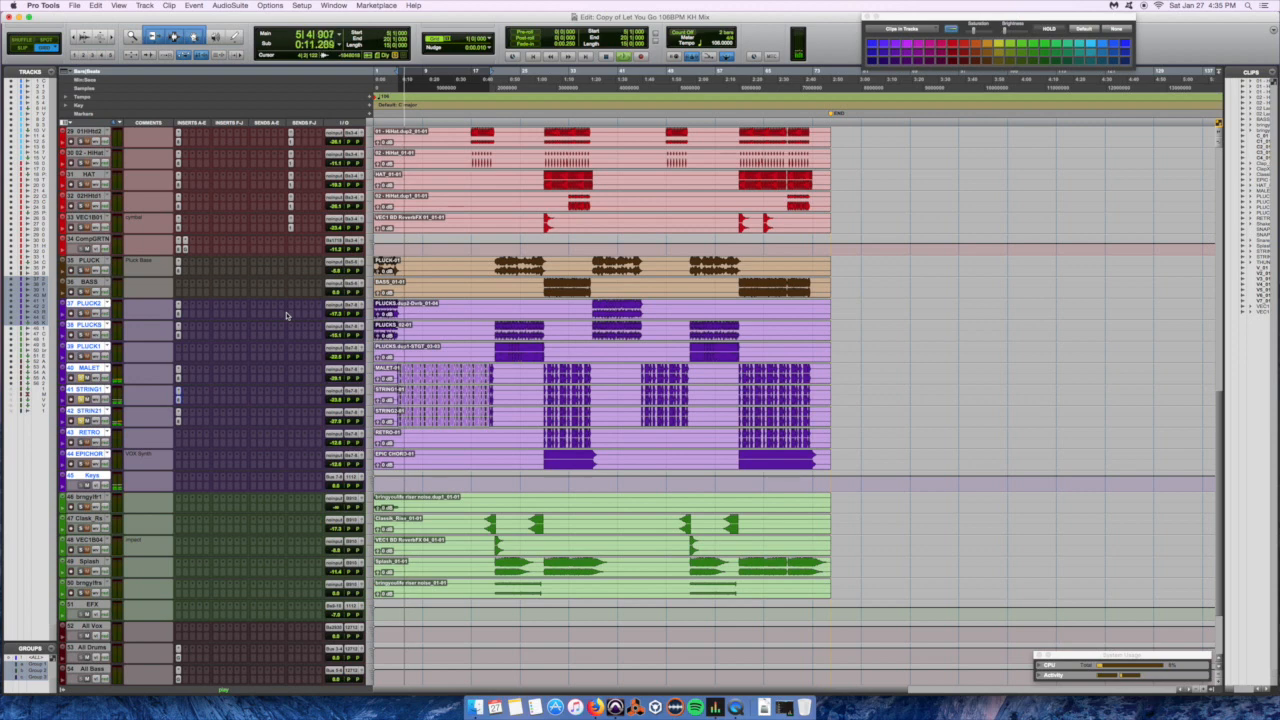
{"action": "key", "text": "space"}
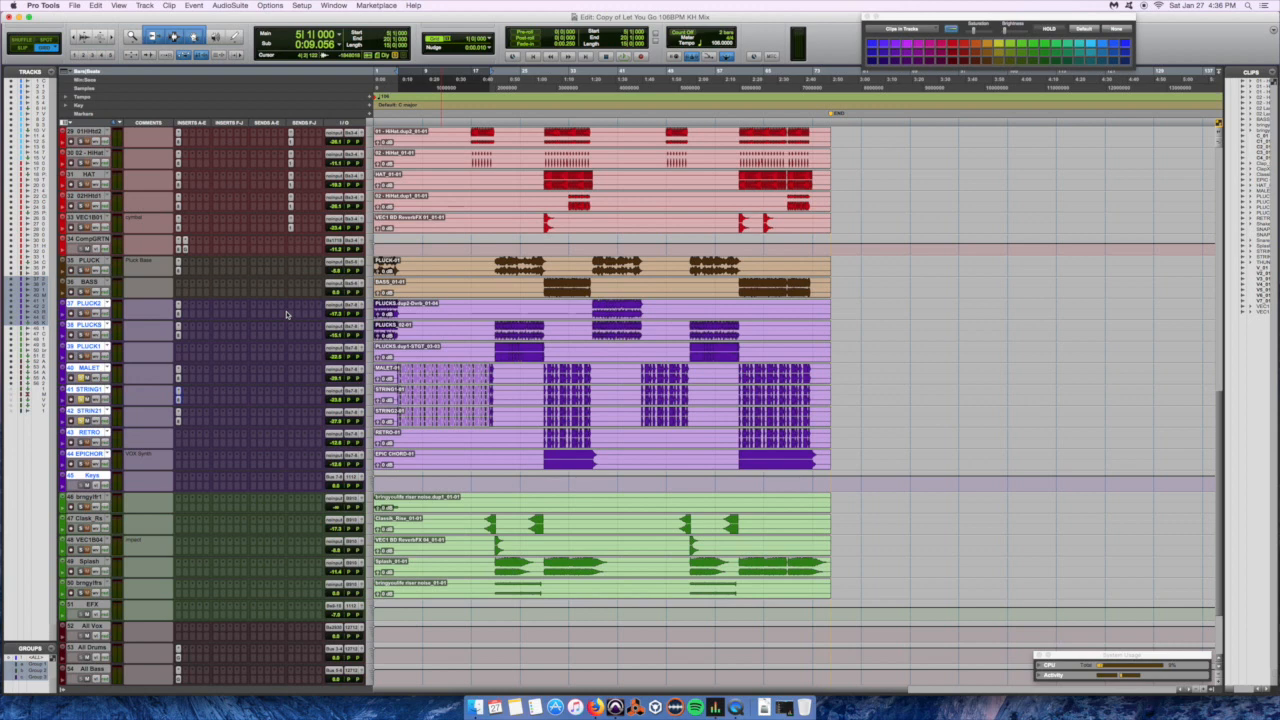
Solo PLUCK1 along with the other soloed tracks, select the pluck clips from bar 21 to bar 29 and audition them.
{"action": "scroll", "coordinate": [286, 315], "scroll_direction": "down", "scroll_amount": 3}
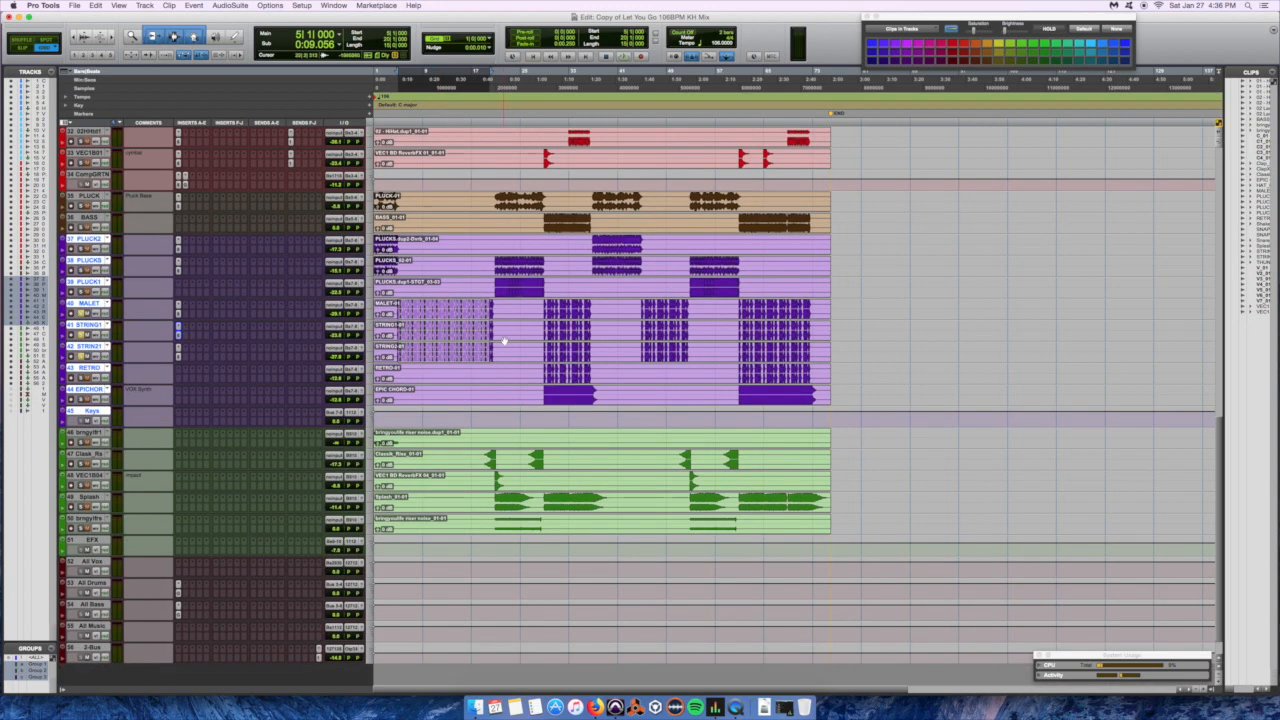
{"action": "left_click", "coordinate": [543, 302]}
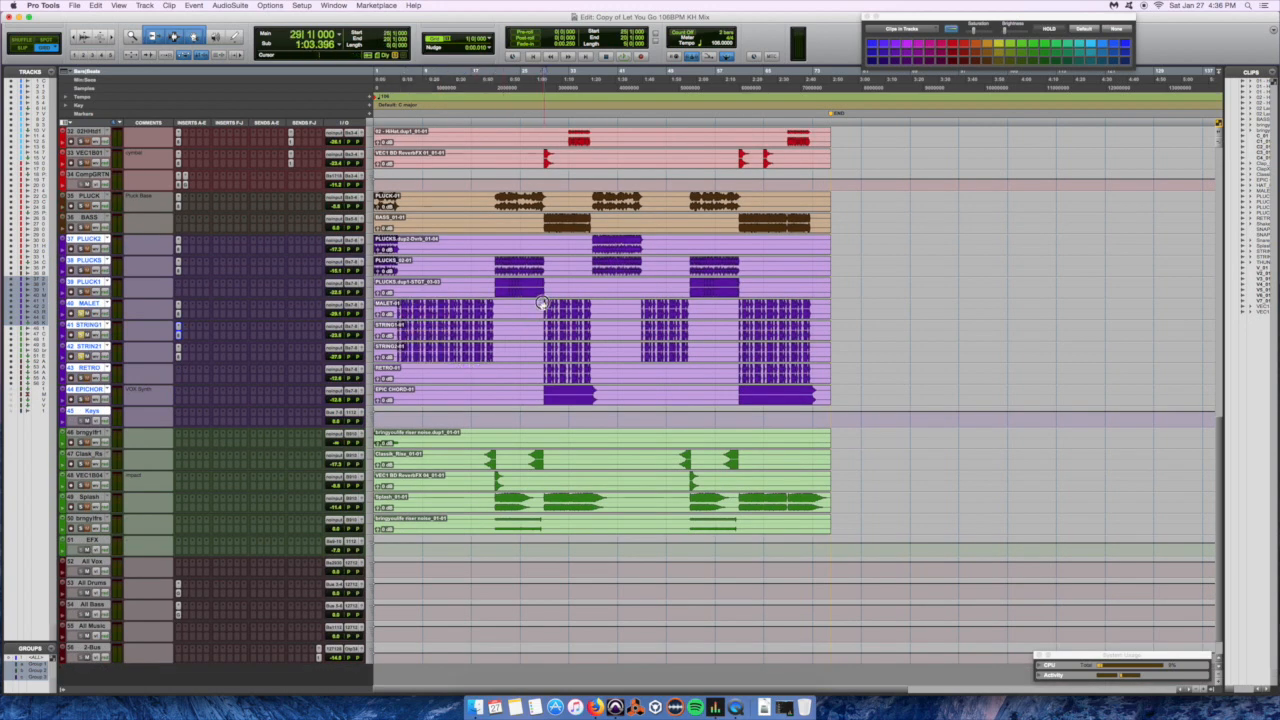
{"action": "left_click_drag", "start_coordinate": [497, 263], "coordinate": [544, 291]}
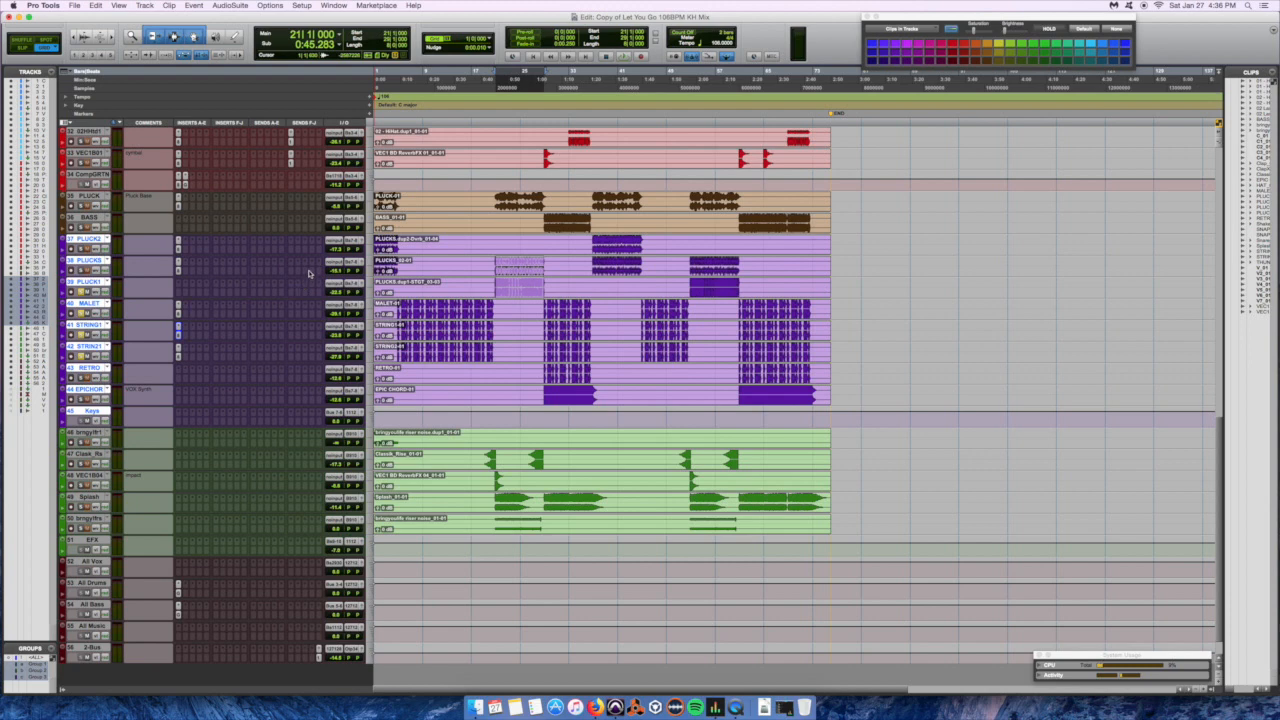
{"action": "scroll", "coordinate": [278, 276], "scroll_direction": "up", "scroll_amount": 2}
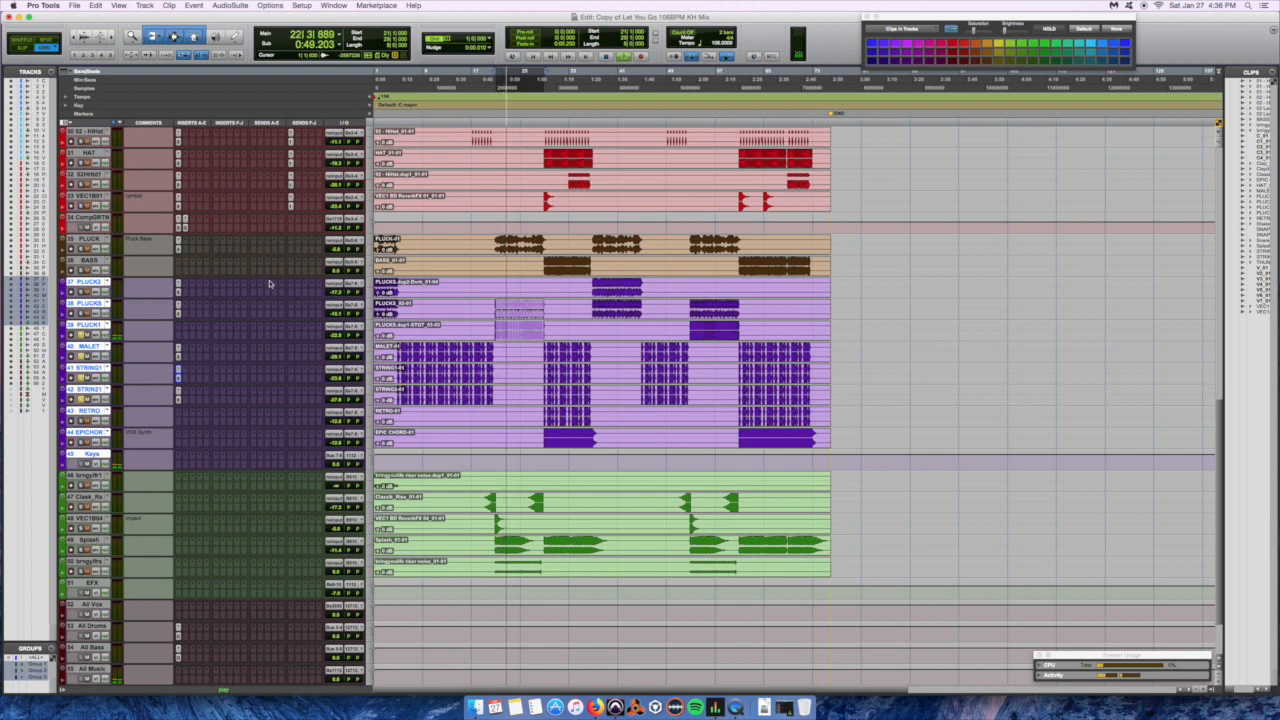
{"action": "key", "text": "space"}
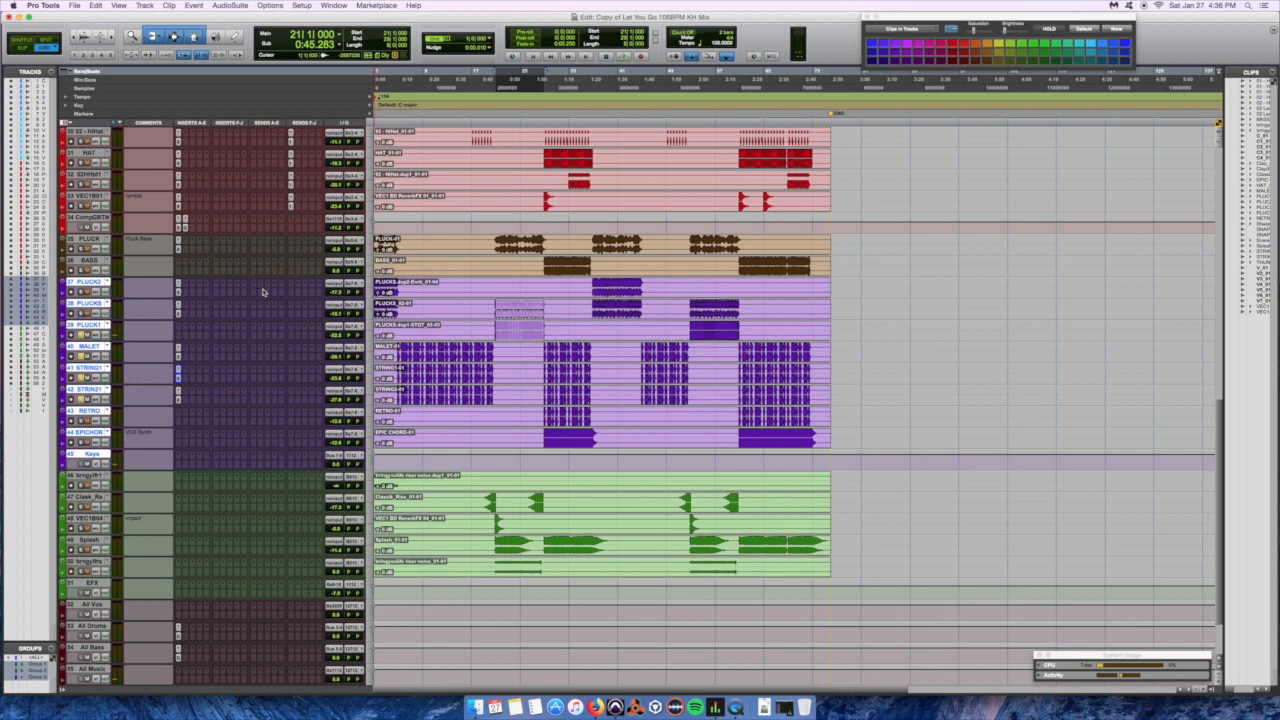
Insert the multichannel Gem EQ84 (stereo) on PLUCK1 and move its window slightly aside.
{"action": "left_click", "coordinate": [183, 335]}
{"action": "mouse_move", "coordinate": [256, 372]}
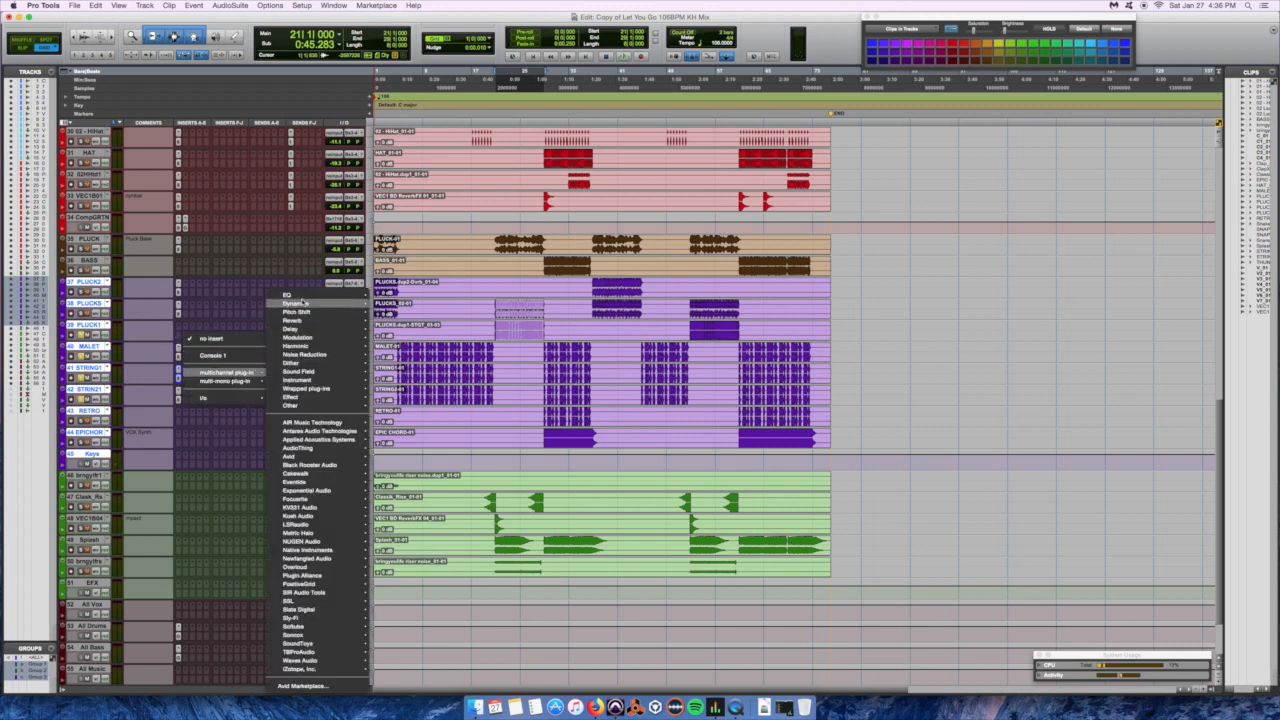
{"action": "mouse_move", "coordinate": [351, 569]}
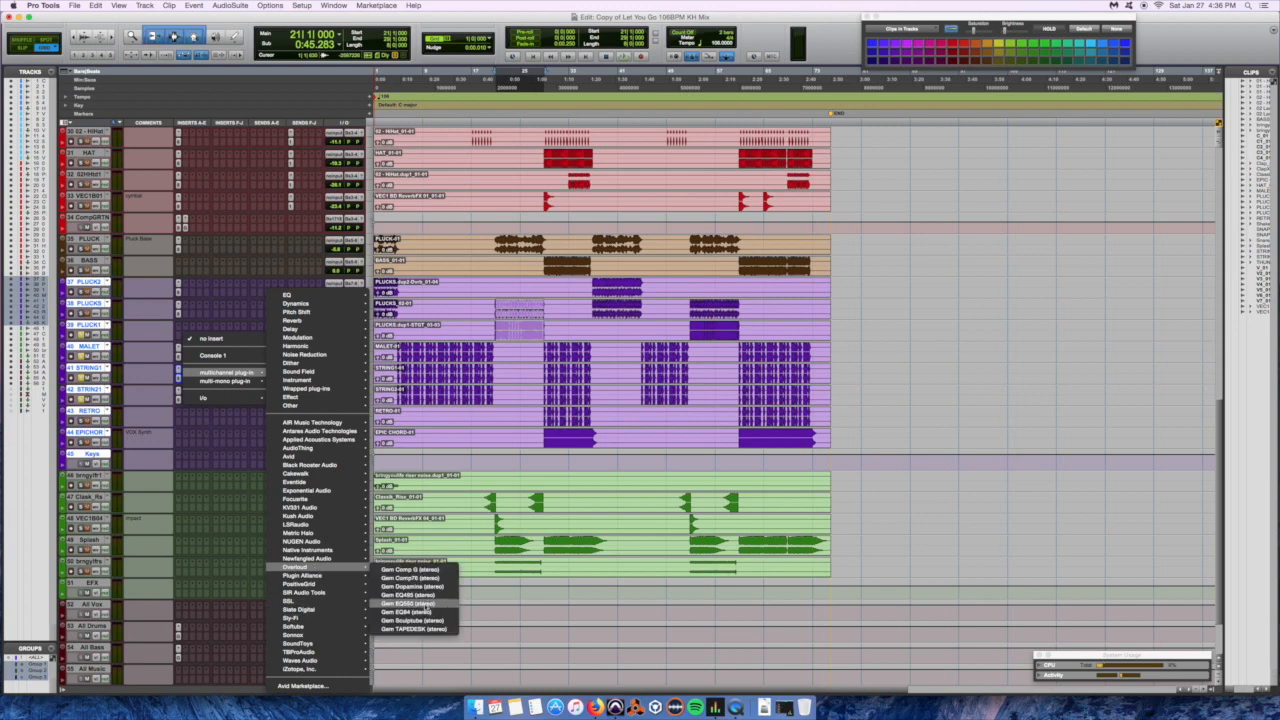
{"action": "left_click", "coordinate": [410, 611]}
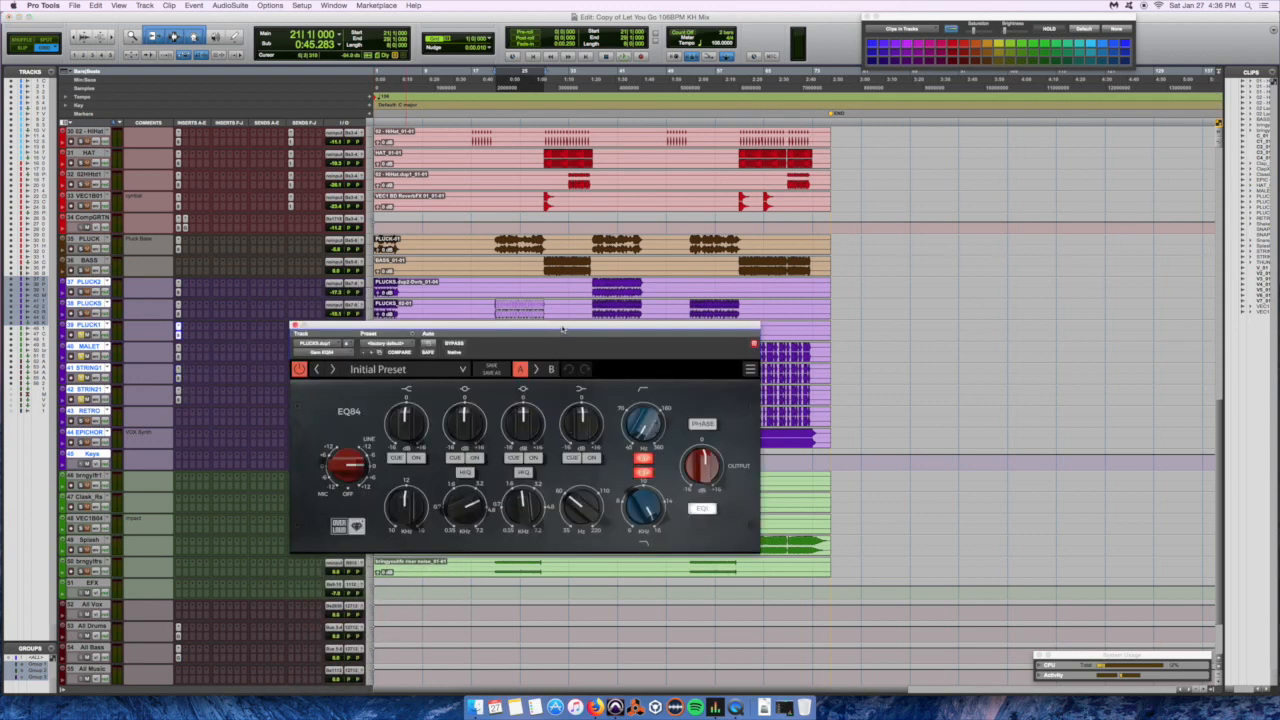
{"action": "left_click_drag", "start_coordinate": [562, 330], "coordinate": [627, 327]}
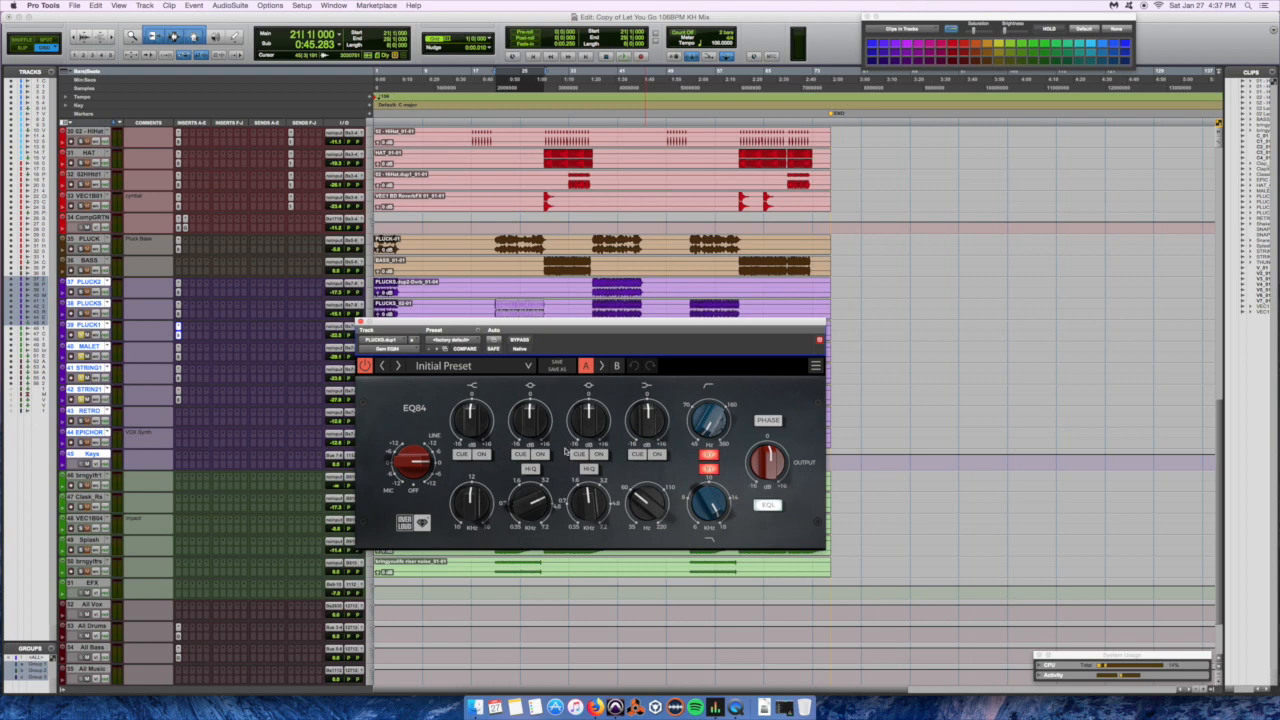
Switch on the third band of PLUCK1's EQ, set its frequency to about 4.8 kHz and adjust its gain to a moderate boost.
{"action": "left_click", "coordinate": [598, 455]}
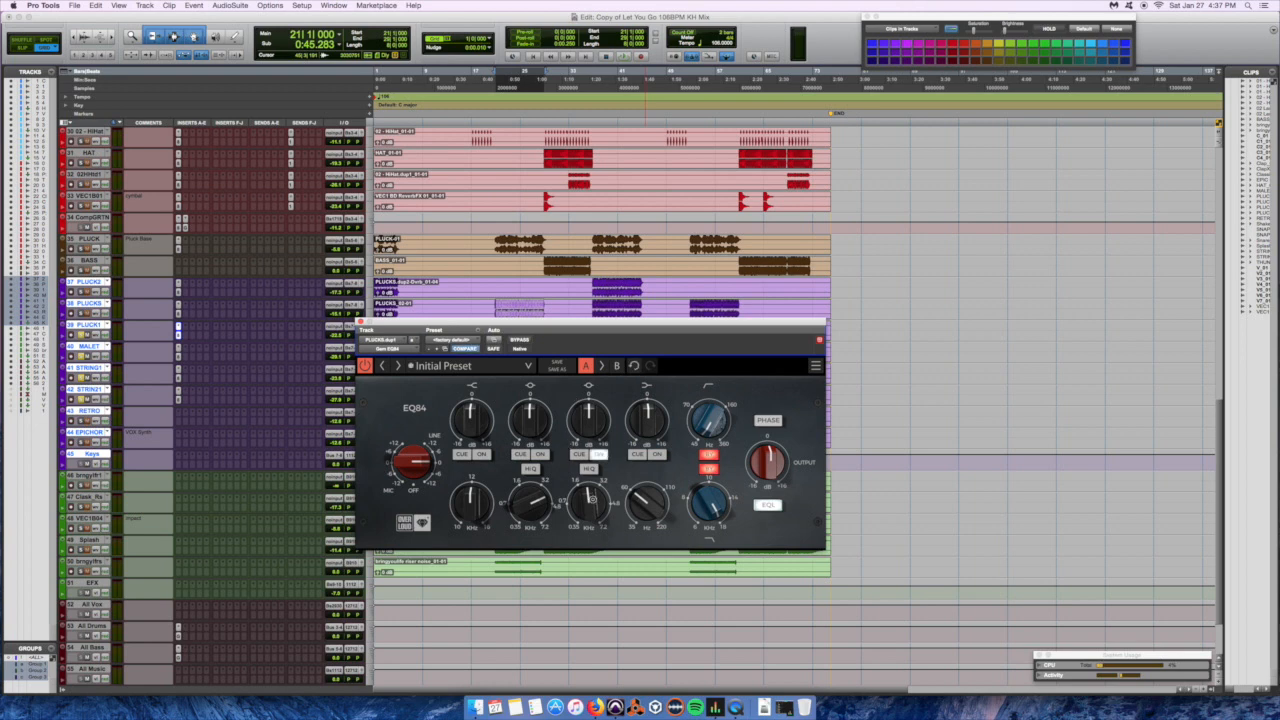
{"action": "left_click_drag", "start_coordinate": [592, 502], "coordinate": [592, 482]}
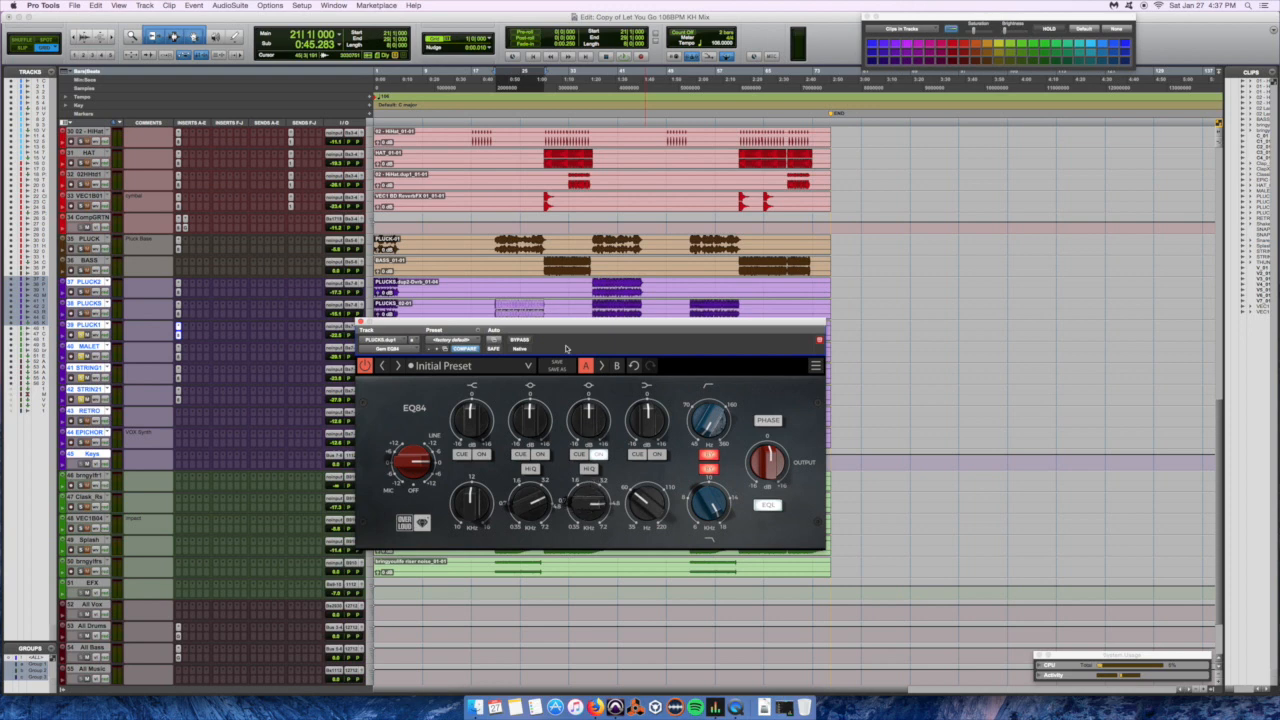
{"action": "left_click_drag", "start_coordinate": [560, 327], "coordinate": [547, 355]}
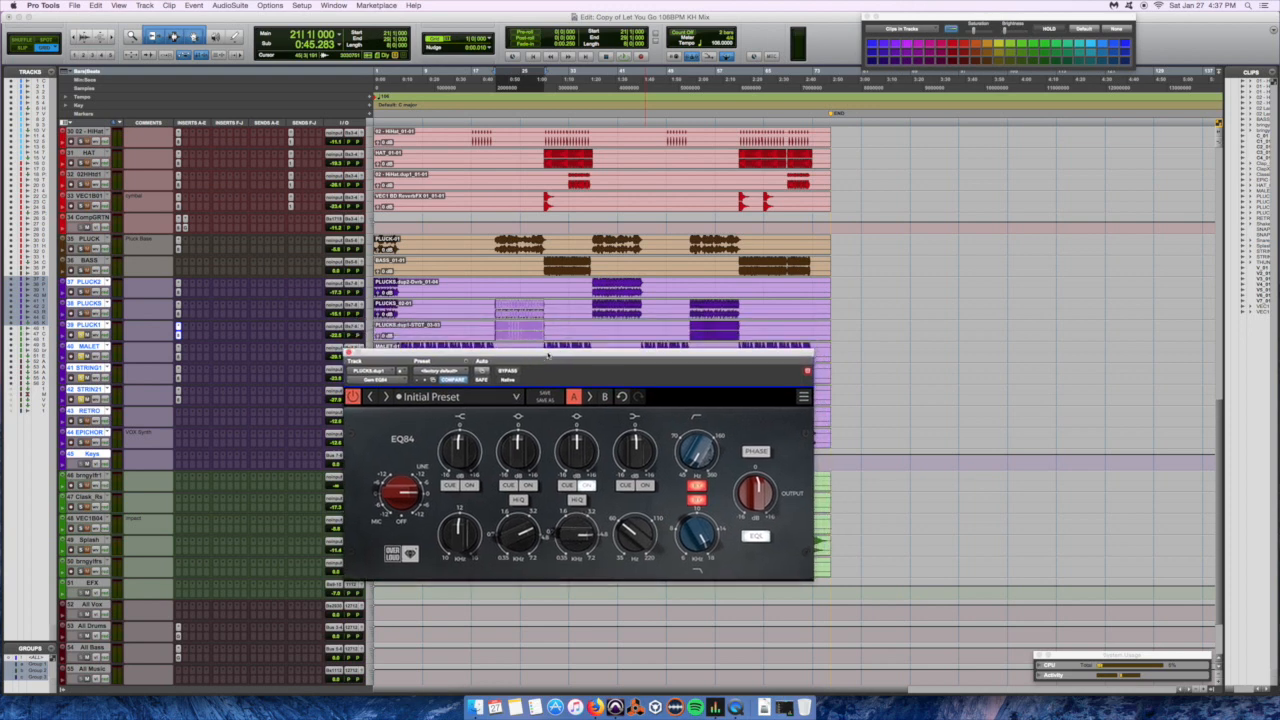
{"action": "left_click_drag", "start_coordinate": [576, 448], "coordinate": [572, 445]}
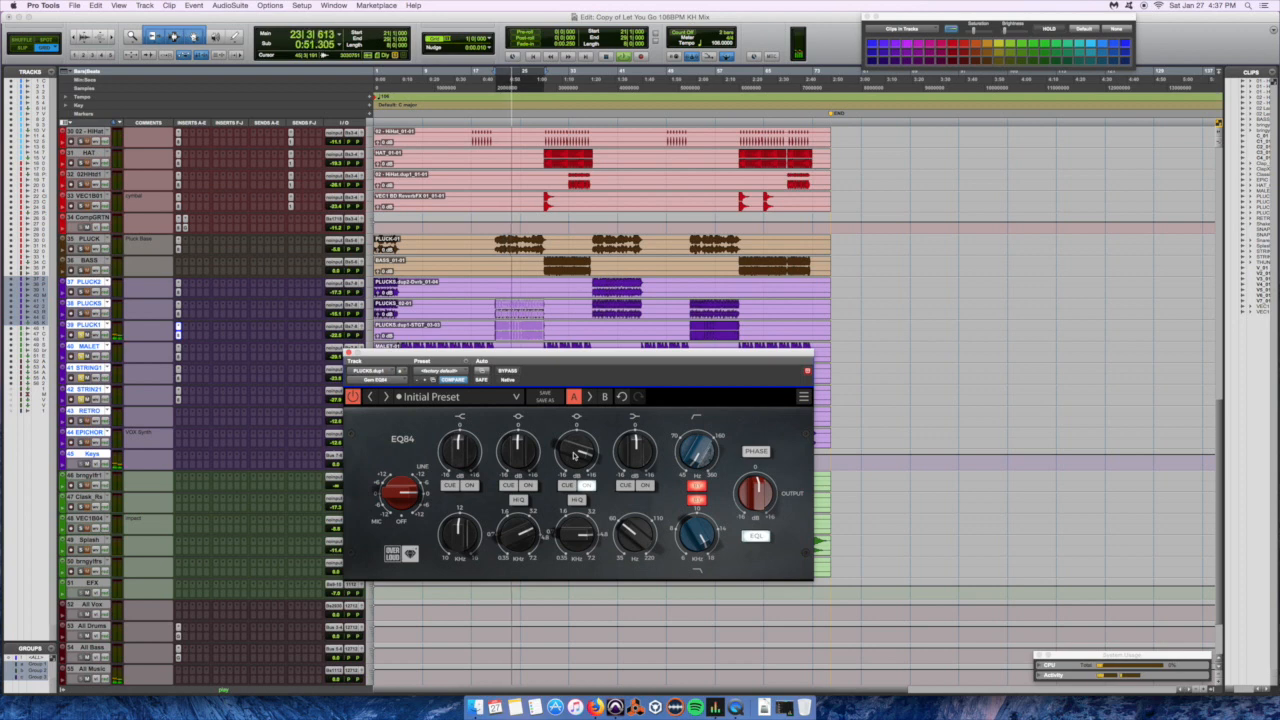
{"action": "key", "text": "space"}
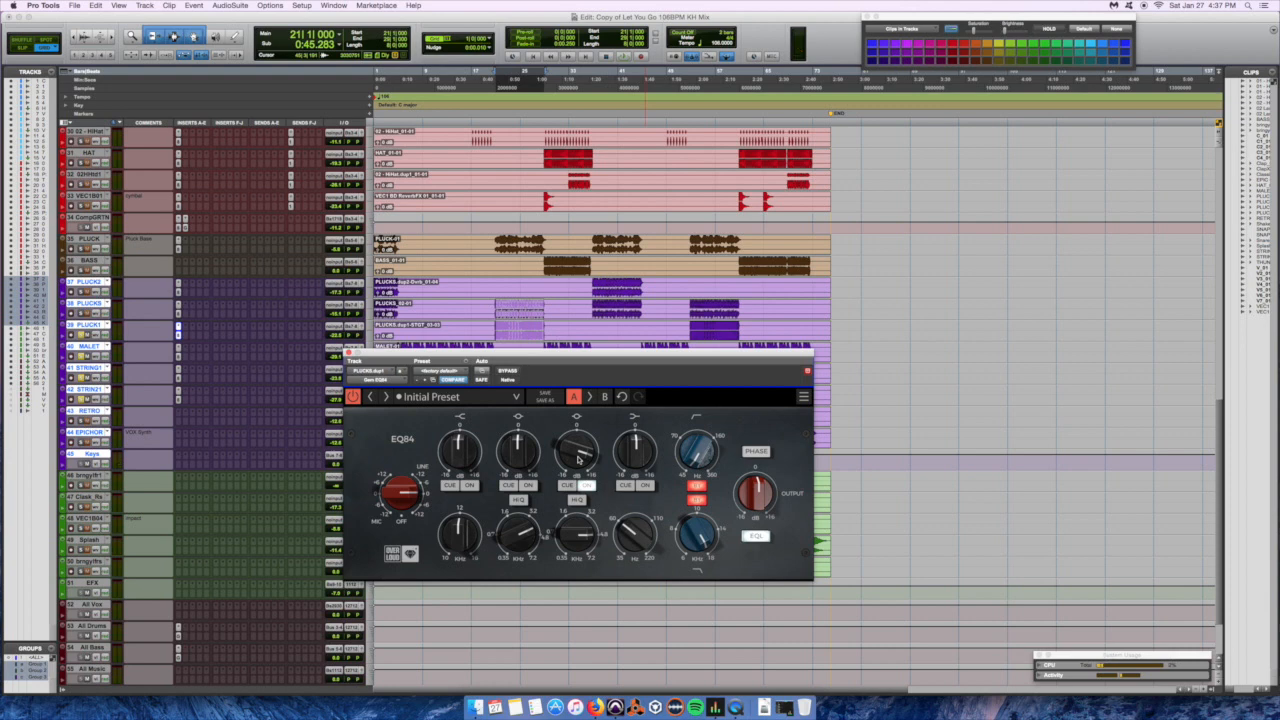
{"action": "left_click_drag", "start_coordinate": [582, 451], "coordinate": [601, 405]}
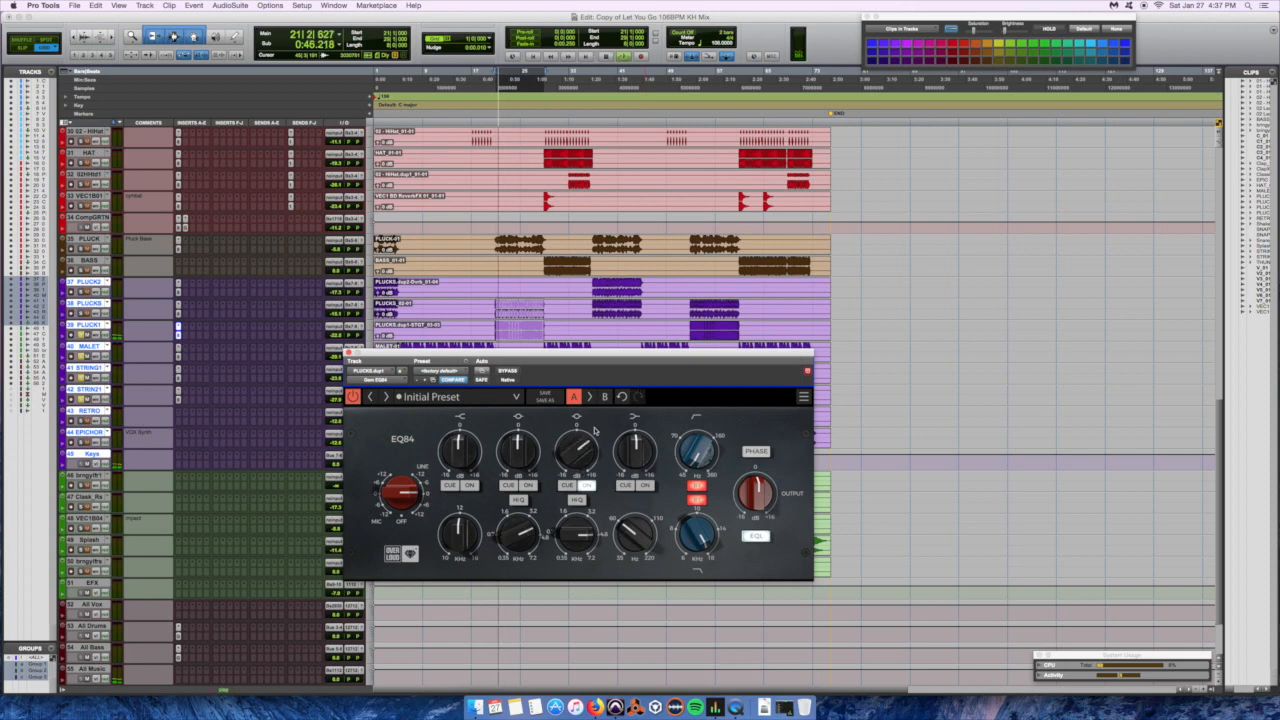
Compare PLUCK1 with its EQ bypassed and active, then add PLUCKS to the soloed tracks and audition them together.
{"action": "left_click", "coordinate": [507, 372]}
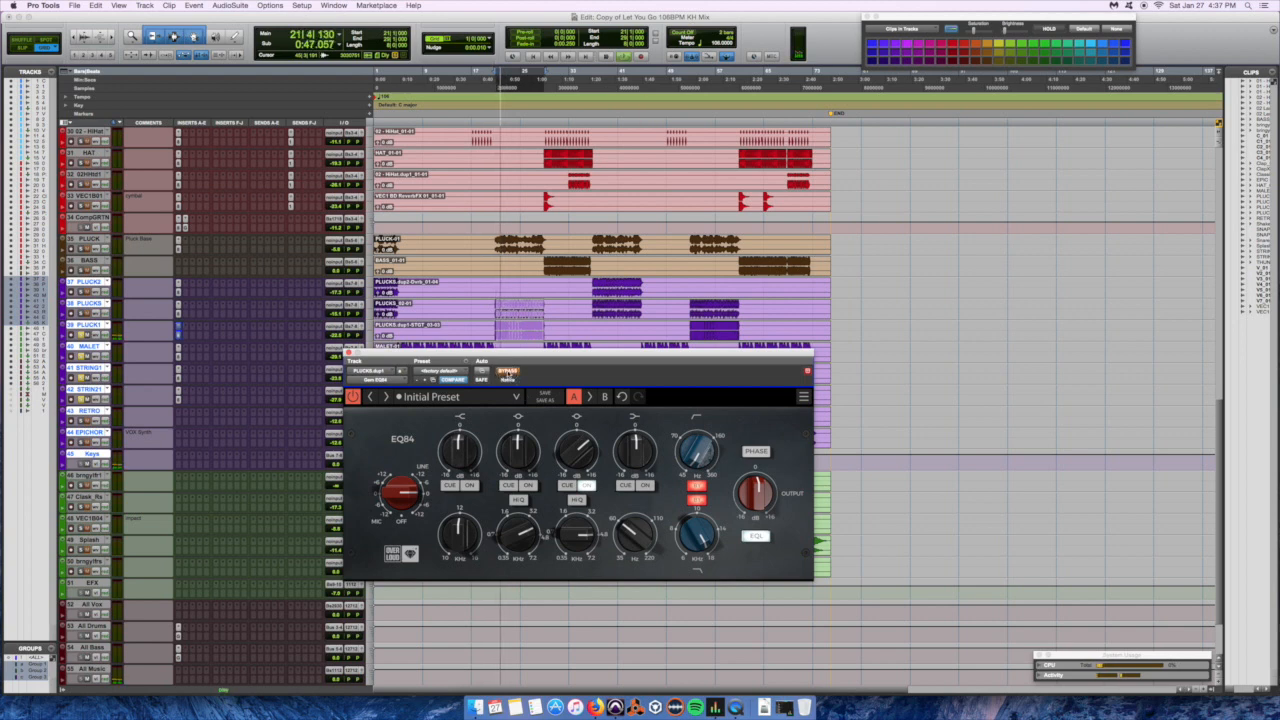
{"action": "left_click", "coordinate": [507, 372]}
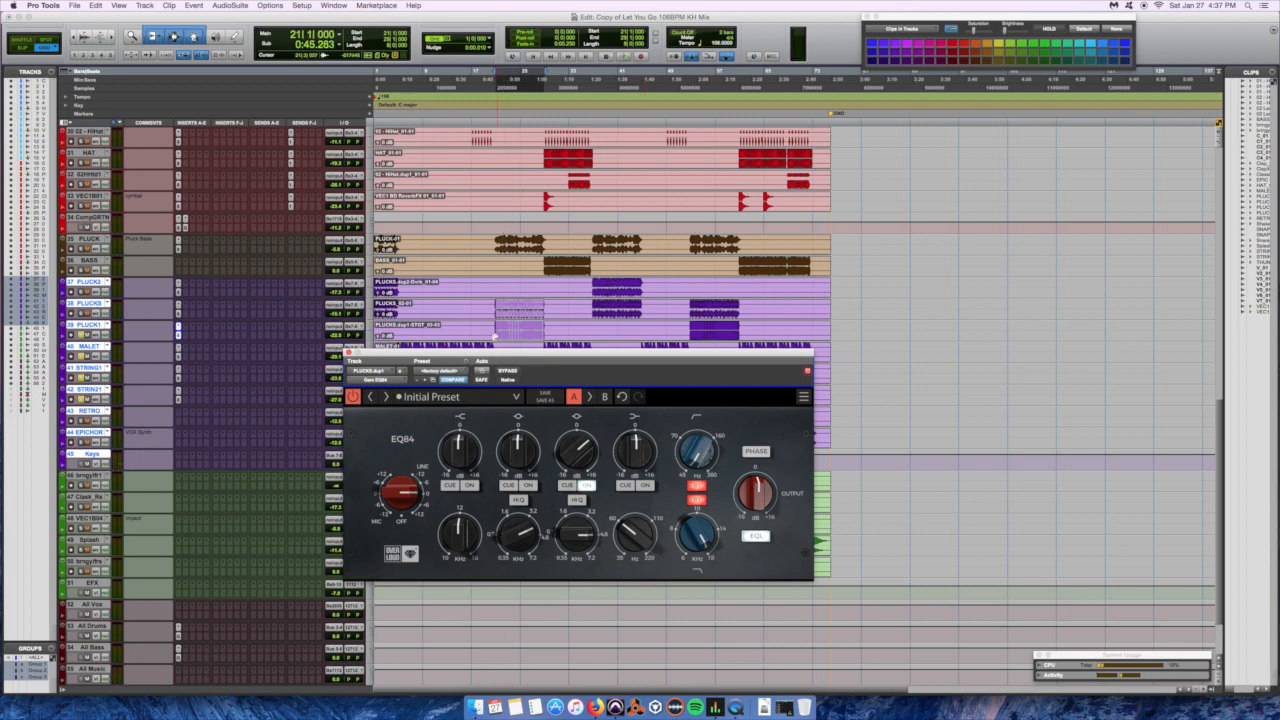
{"action": "left_click", "coordinate": [82, 314]}
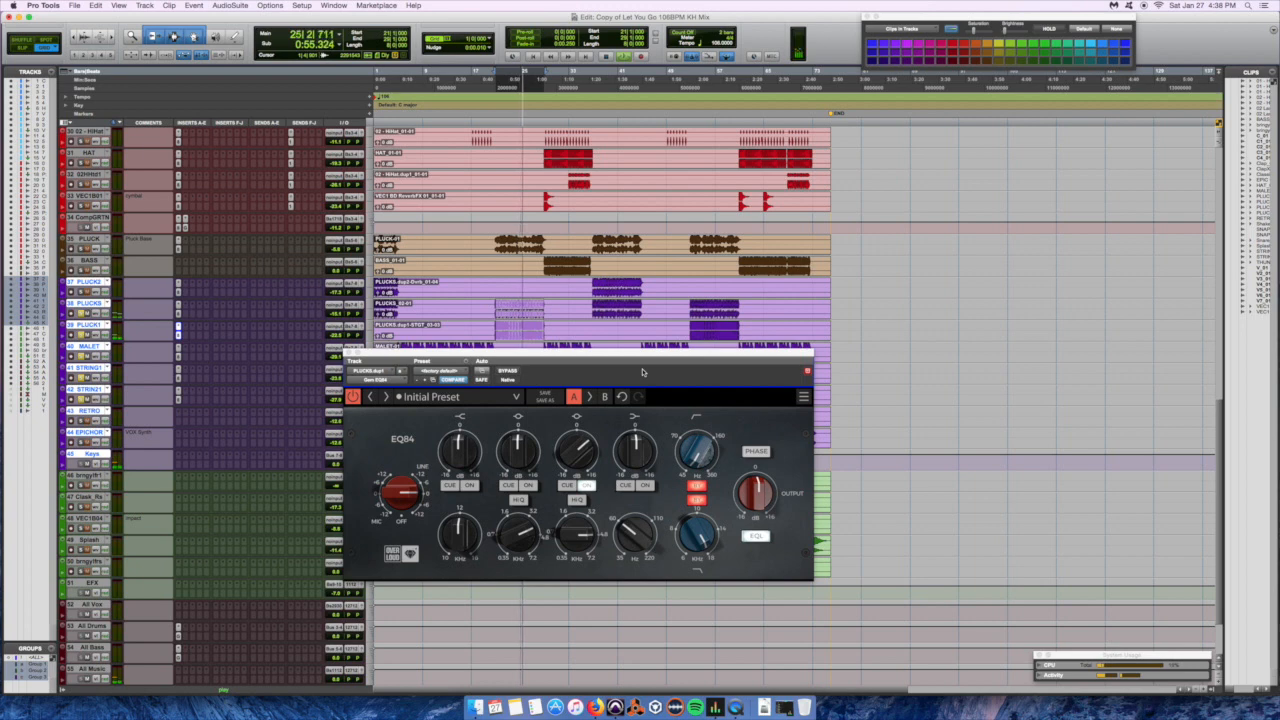
{"action": "key", "text": "space"}
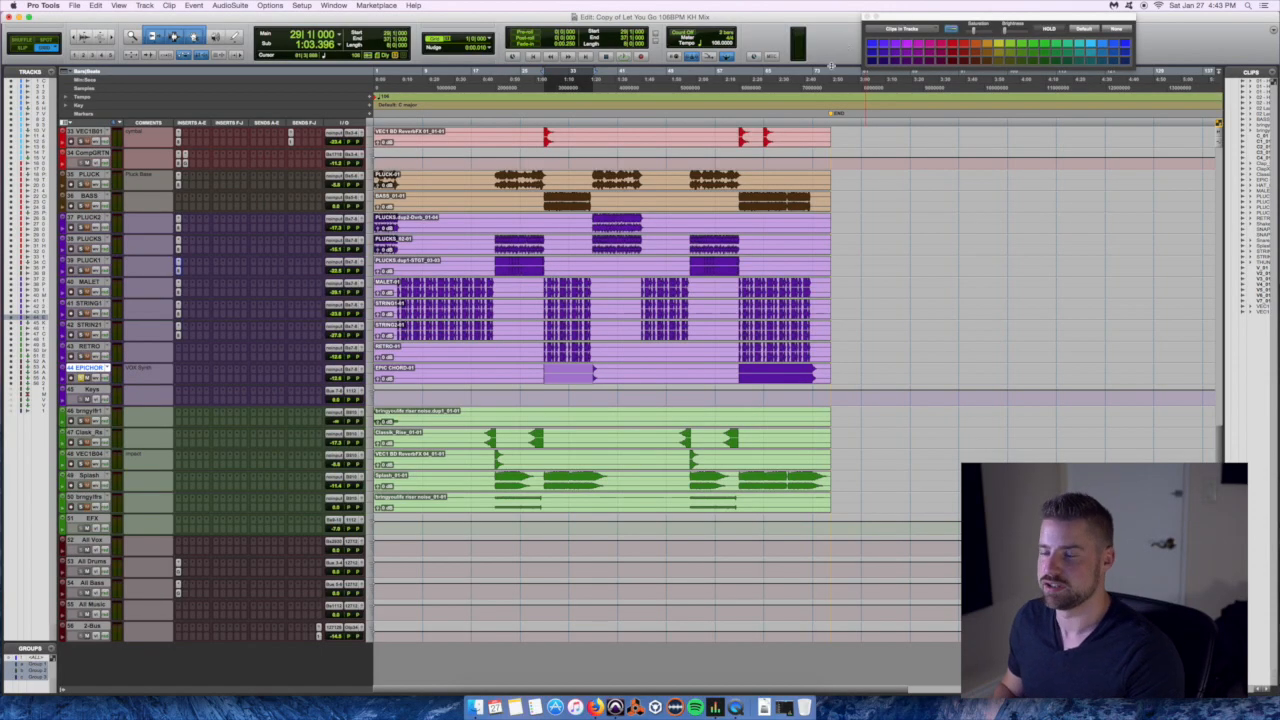
Insert the multichannel Gem EQ84 (stereo) on the EPICHOR track and move its window higher.
{"action": "left_click", "coordinate": [184, 374]}
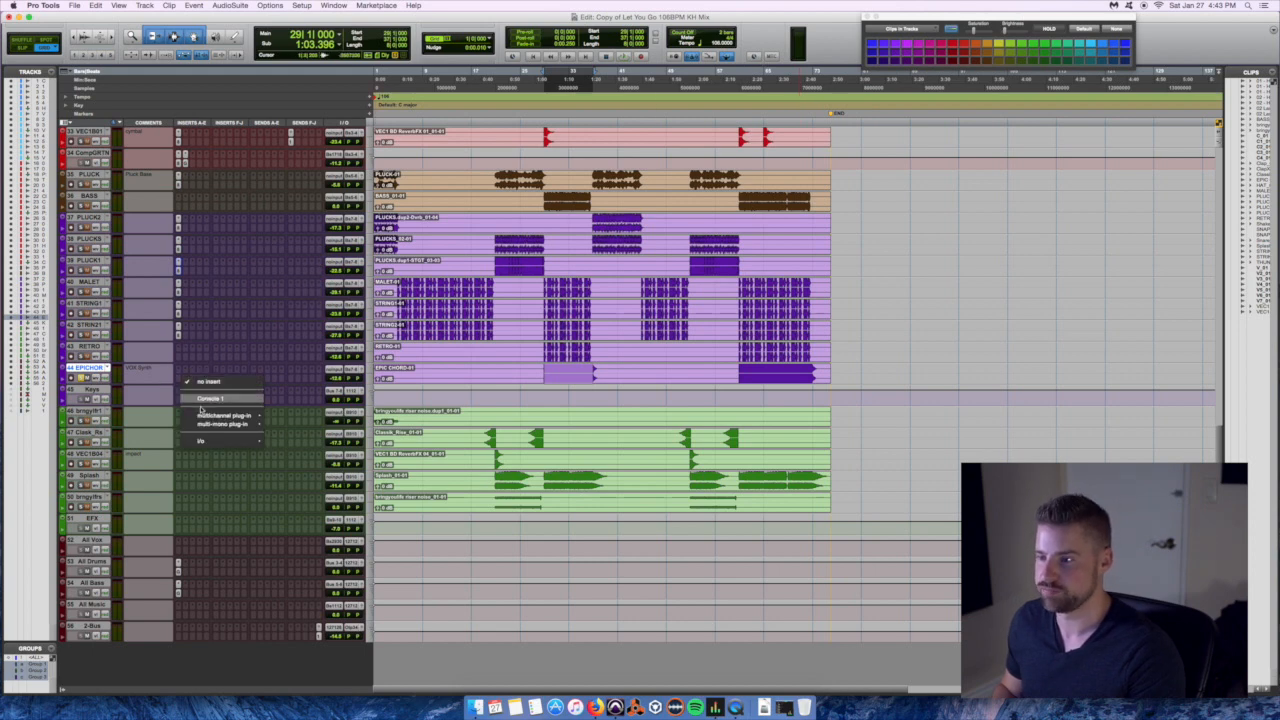
{"action": "mouse_move", "coordinate": [230, 418]}
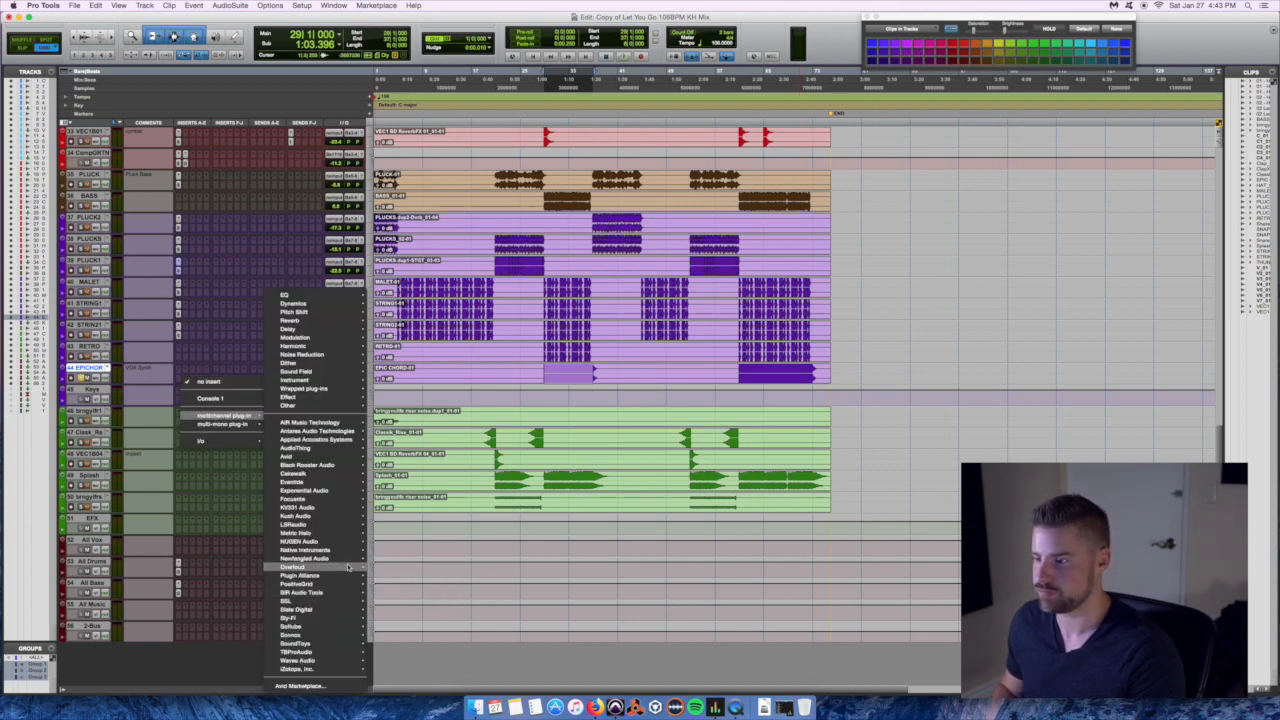
{"action": "mouse_move", "coordinate": [349, 568]}
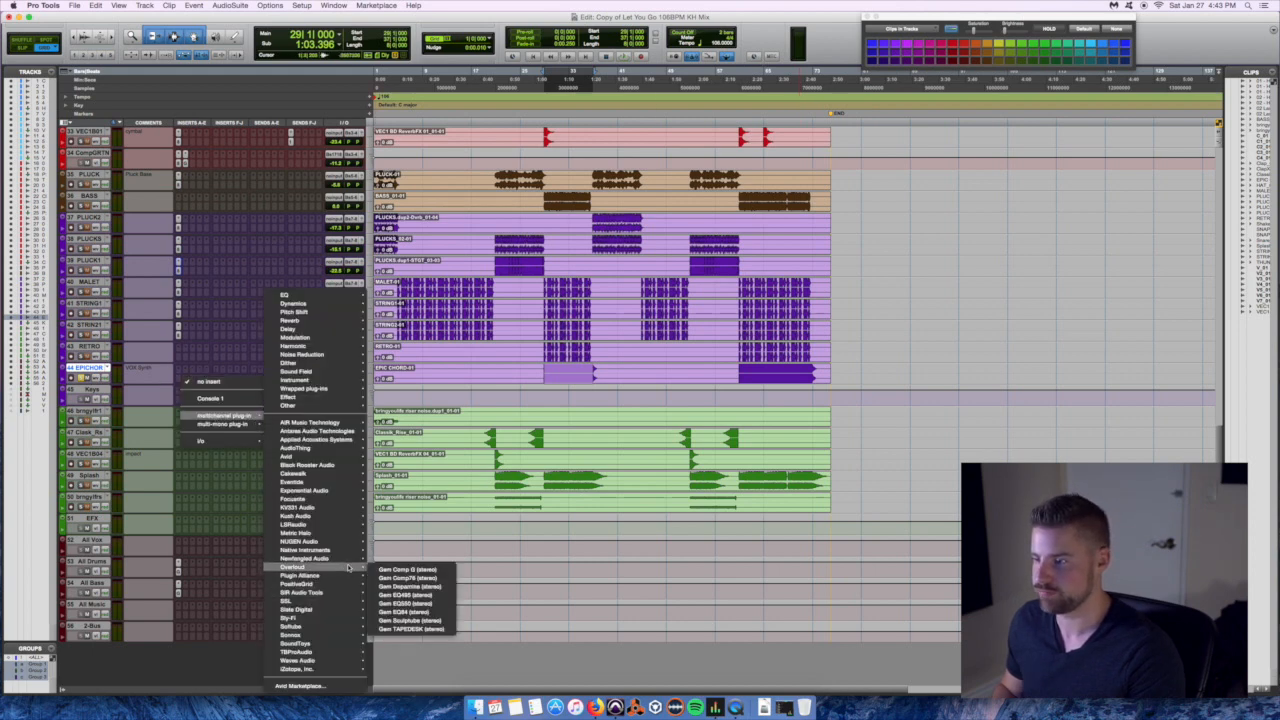
{"action": "left_click", "coordinate": [407, 611]}
{"action": "left_click_drag", "start_coordinate": [557, 357], "coordinate": [557, 304]}
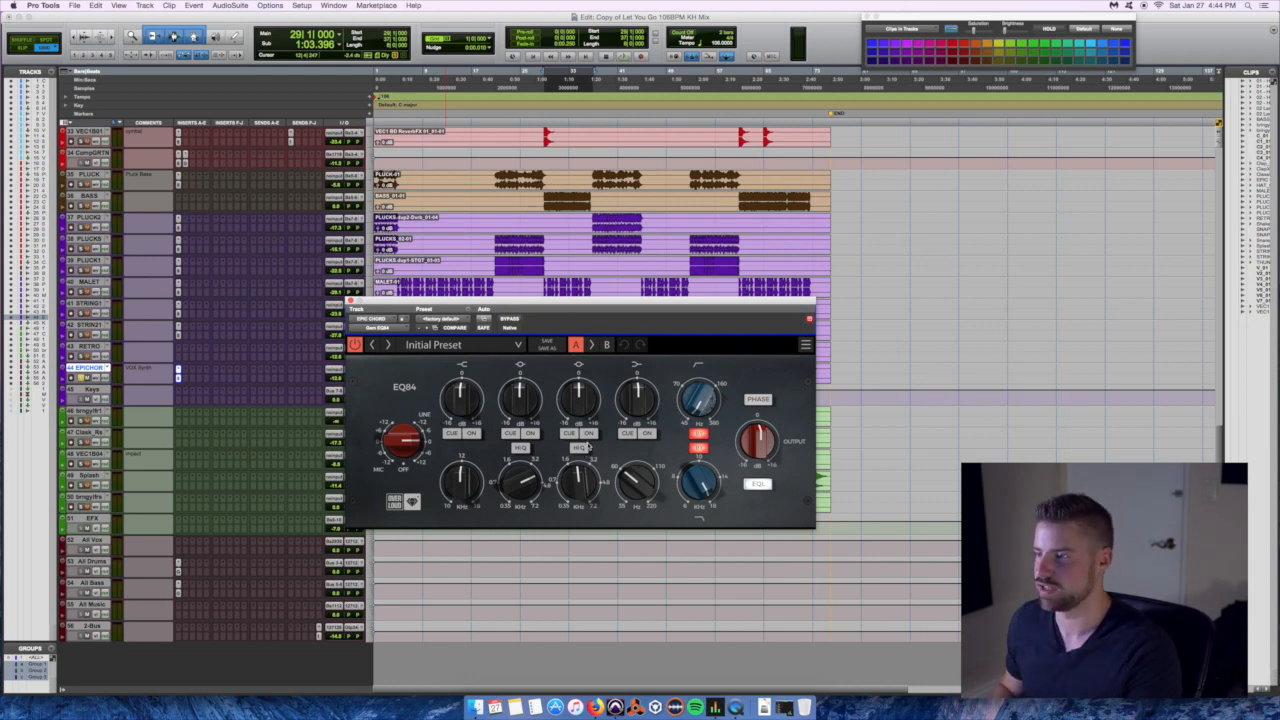
Switch on the third band of EPICHOR's EQ and, with its cue active, tune the frequency between 1.6 and 3.2 kHz during playback.
{"action": "left_click", "coordinate": [589, 433]}
{"action": "left_click_drag", "start_coordinate": [581, 491], "coordinate": [581, 484]}
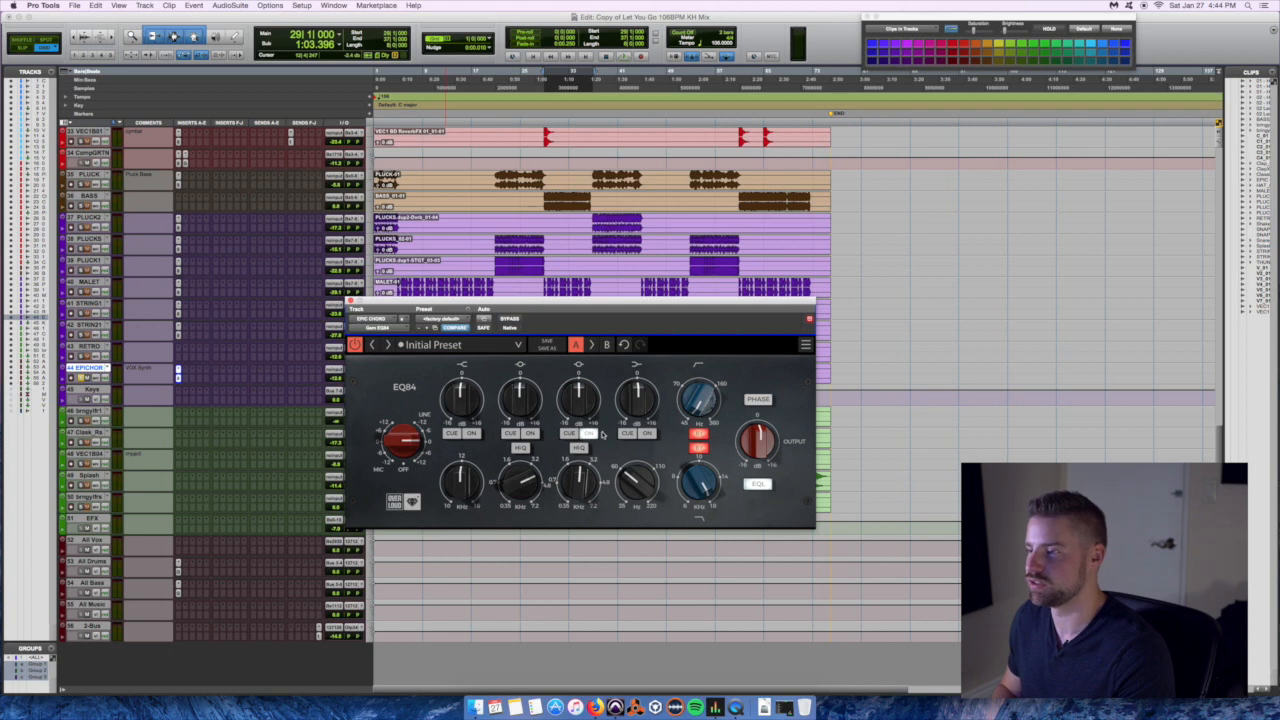
{"action": "left_click", "coordinate": [567, 433]}
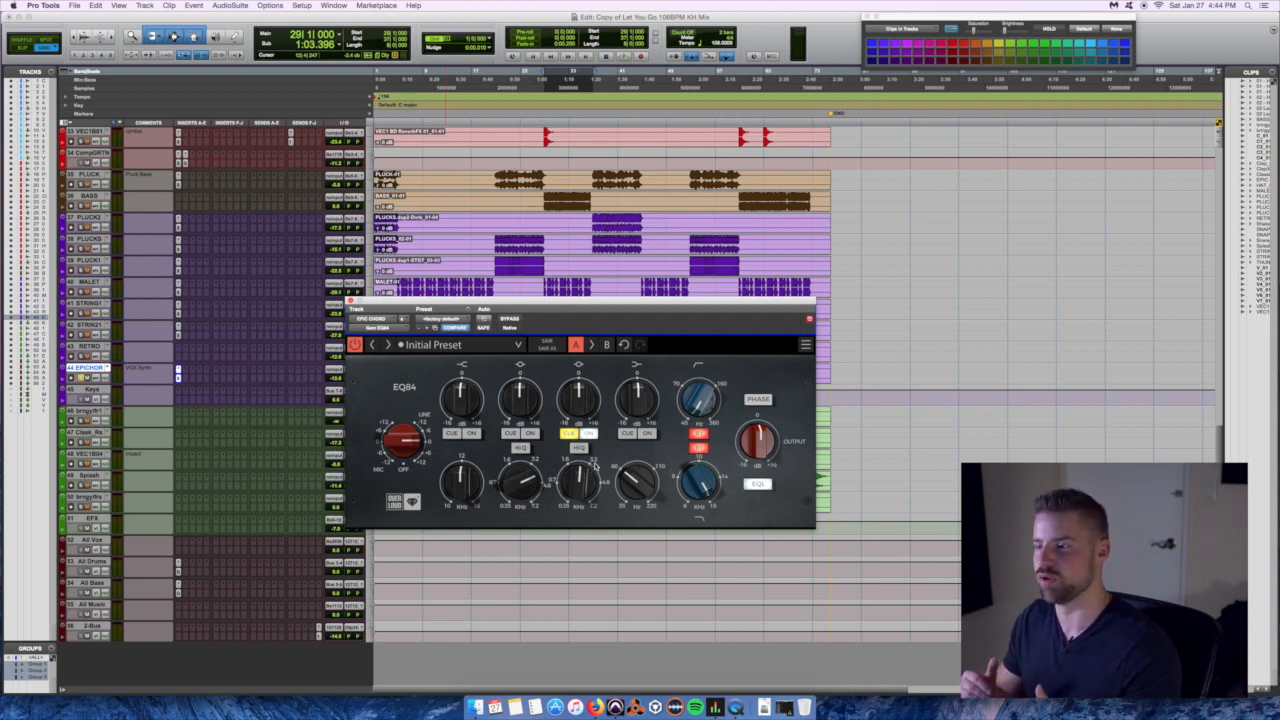
{"action": "key", "text": "space"}
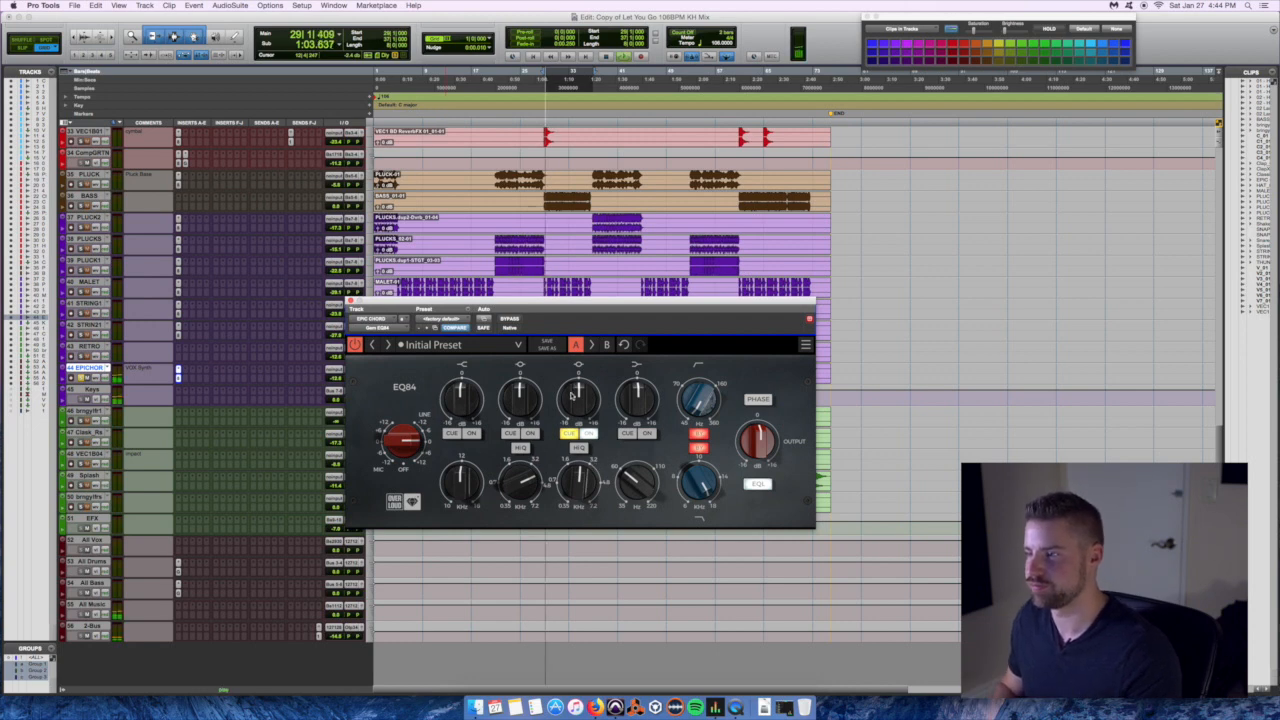
{"action": "left_click_drag", "start_coordinate": [579, 483], "coordinate": [577, 493]}
{"action": "left_click_drag", "start_coordinate": [577, 486], "coordinate": [578, 473]}
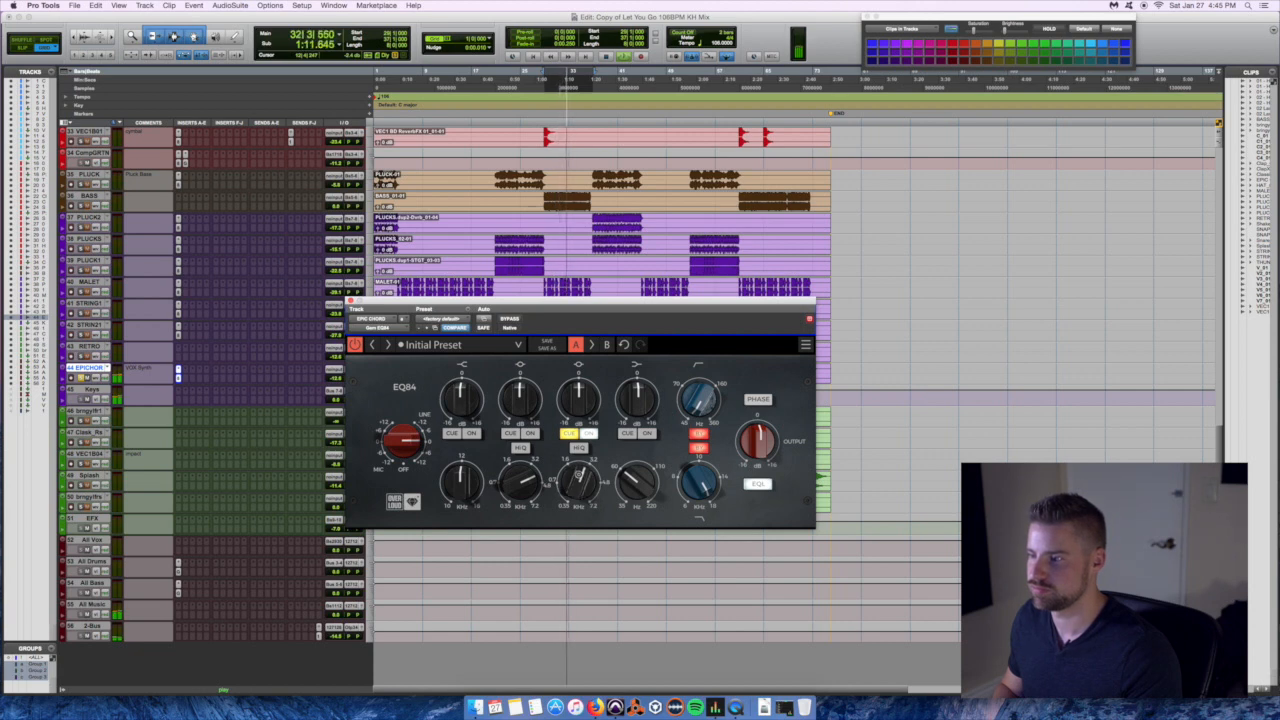
{"action": "key", "text": "space"}
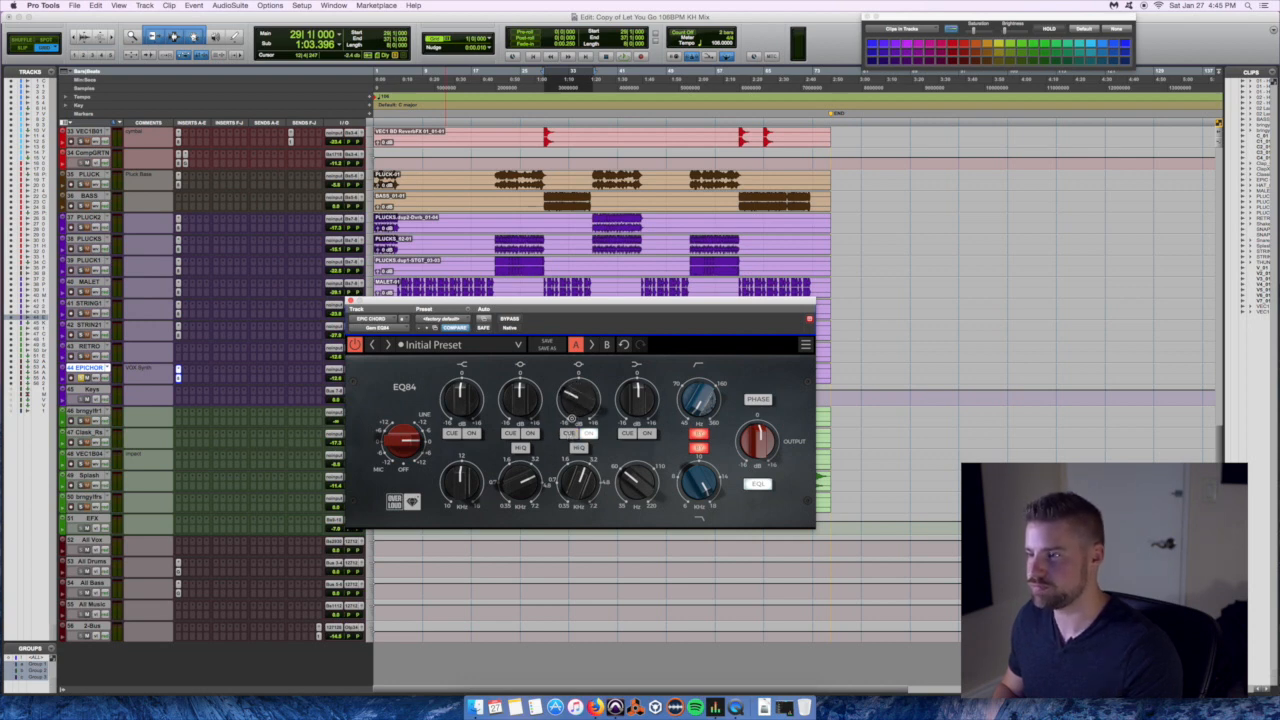
Adjust the third band's gain on EPICHOR's EQ to a clear cut while the chord section plays.
{"action": "key", "text": "space"}
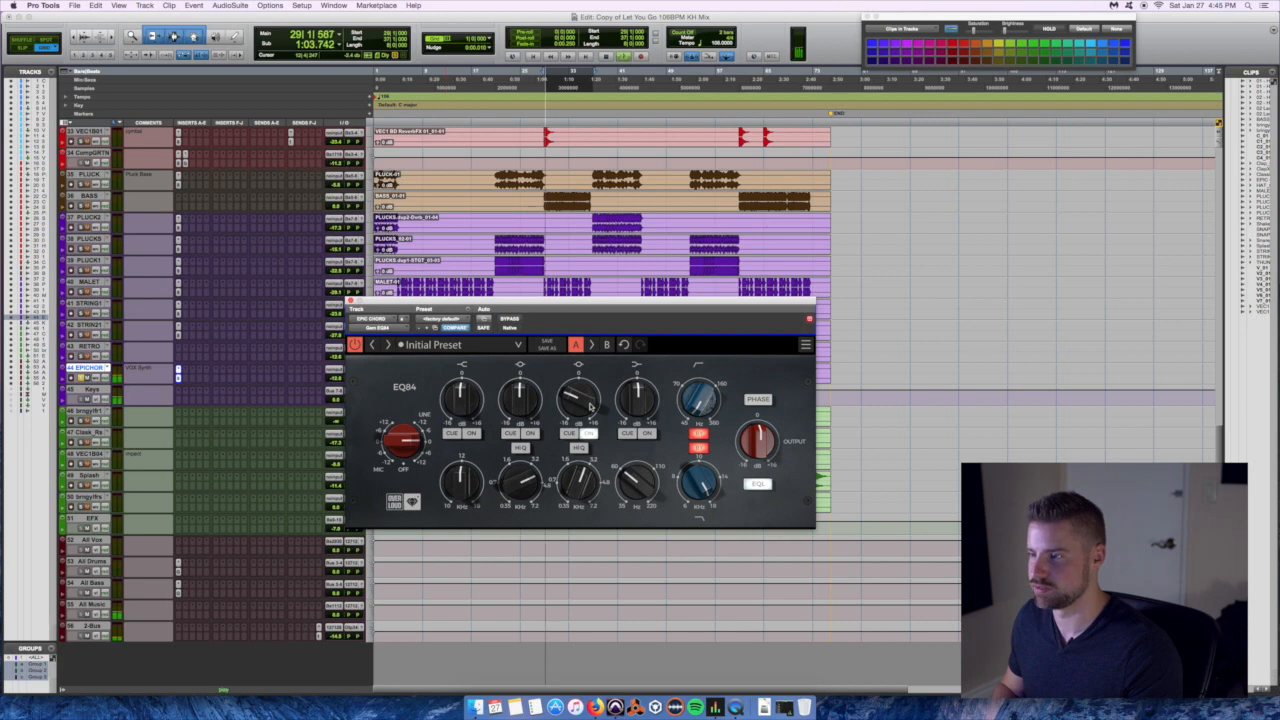
{"action": "left_click_drag", "start_coordinate": [581, 403], "coordinate": [572, 431]}
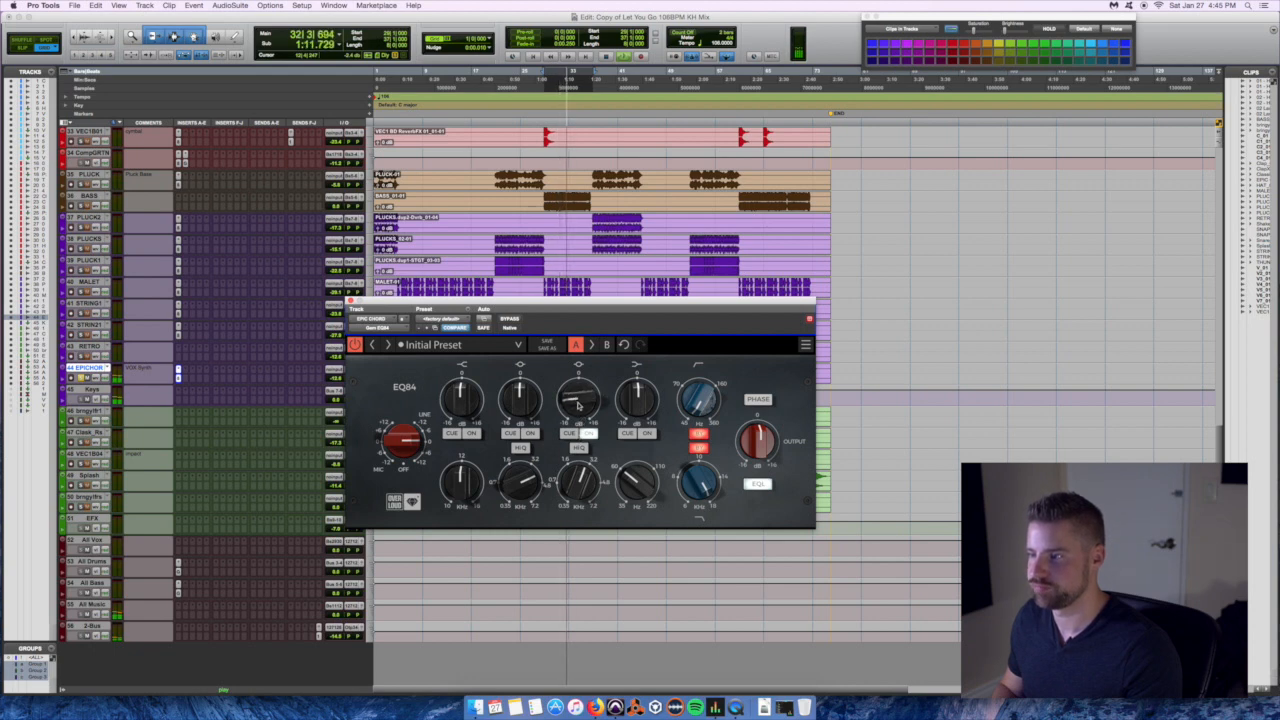
{"action": "mouse_move", "coordinate": [578, 404]}
{"action": "left_mouse_down"}
{"action": "mouse_move", "coordinate": [579, 370]}
{"action": "mouse_move", "coordinate": [573, 393]}
{"action": "left_mouse_up"}
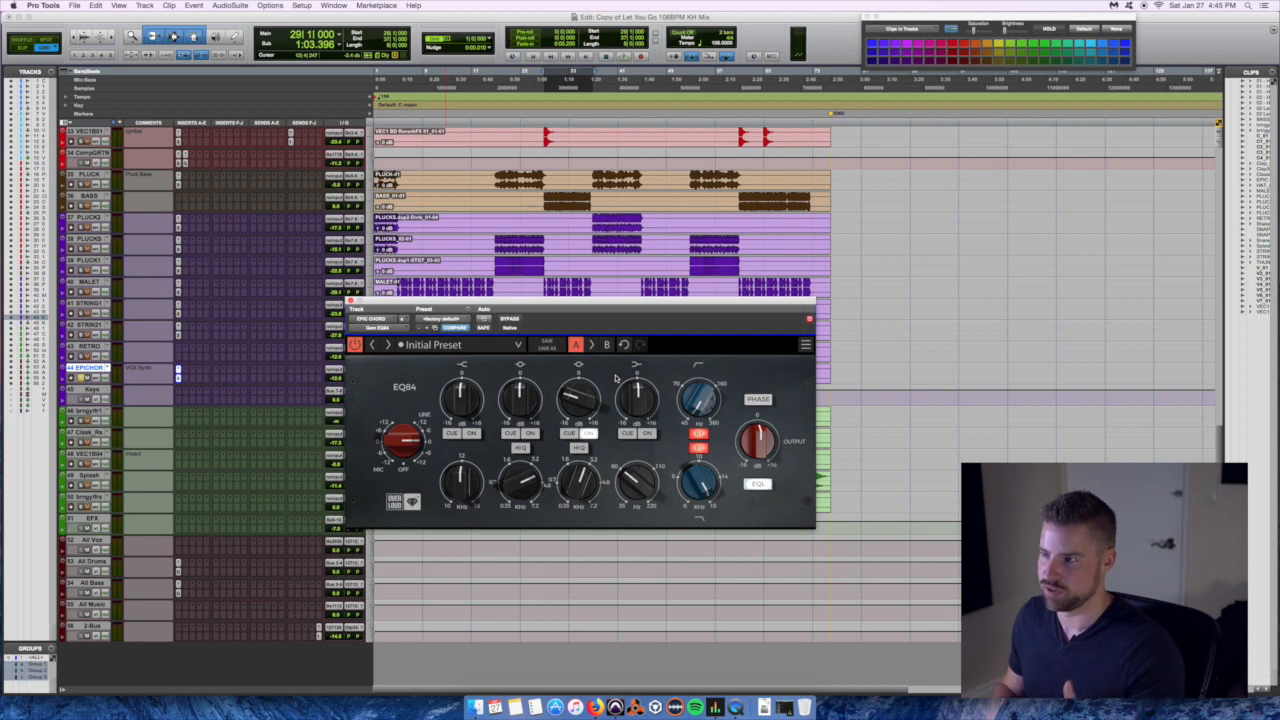
Move EPICHOR's EQ window aside, enable Hi-Q on the third band and audition the narrower cut.
{"action": "left_click_drag", "start_coordinate": [589, 307], "coordinate": [690, 273]}
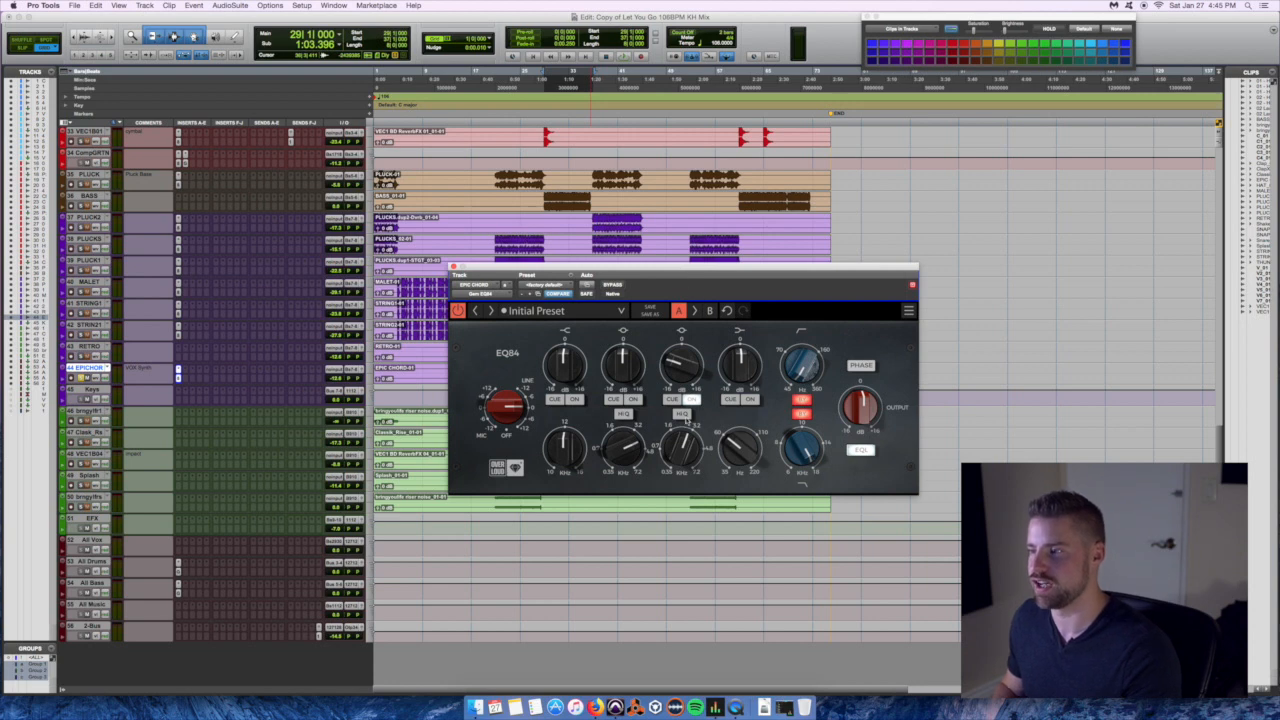
{"action": "left_click", "coordinate": [684, 414]}
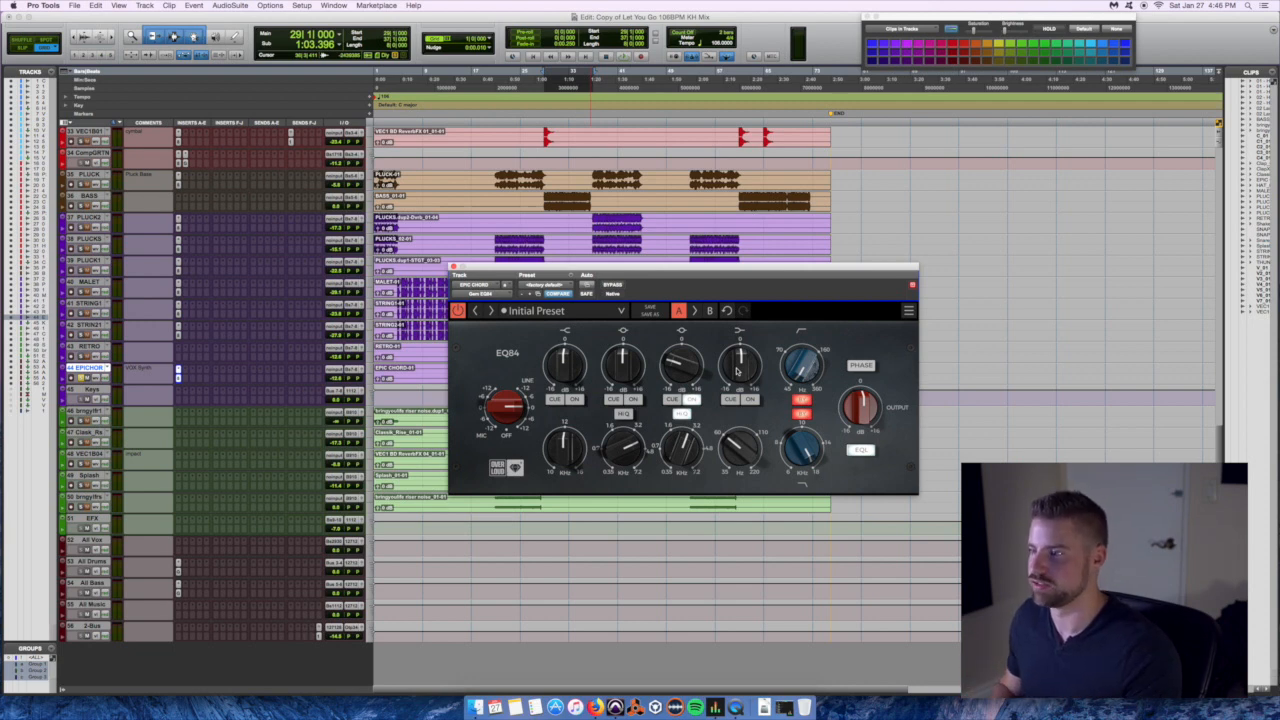
{"action": "key", "text": "space"}
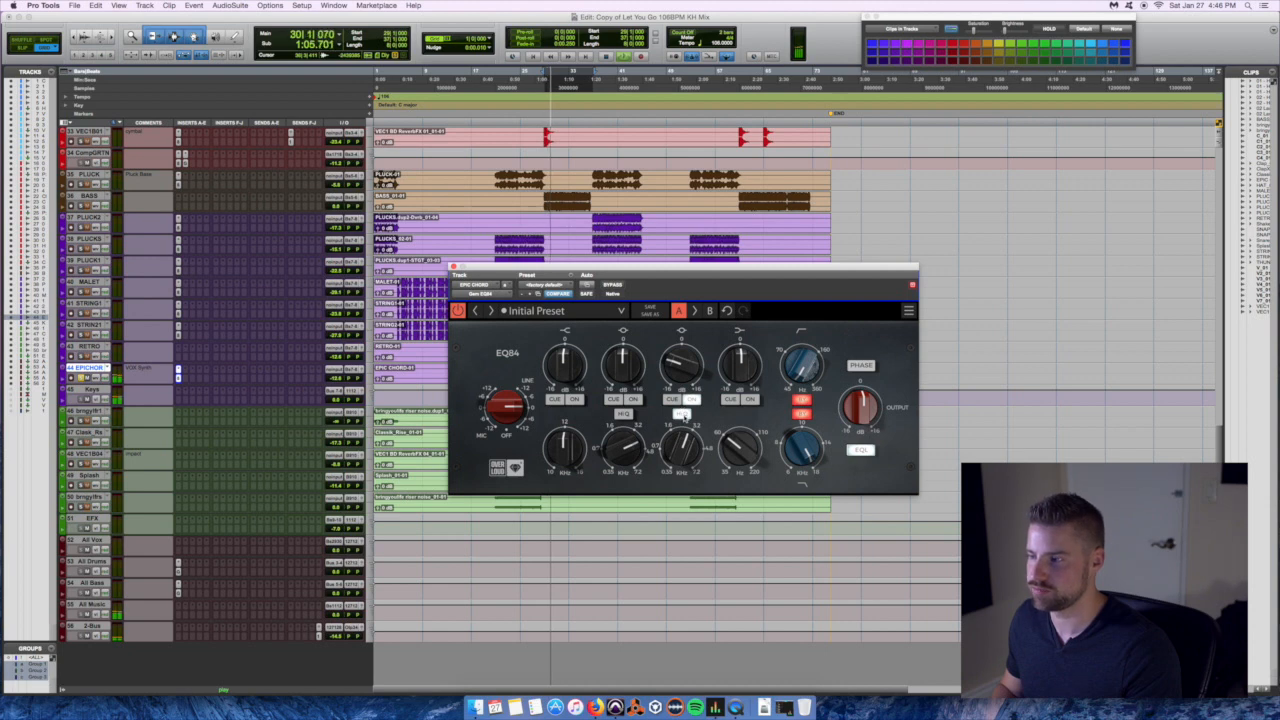
{"action": "key", "text": "space"}
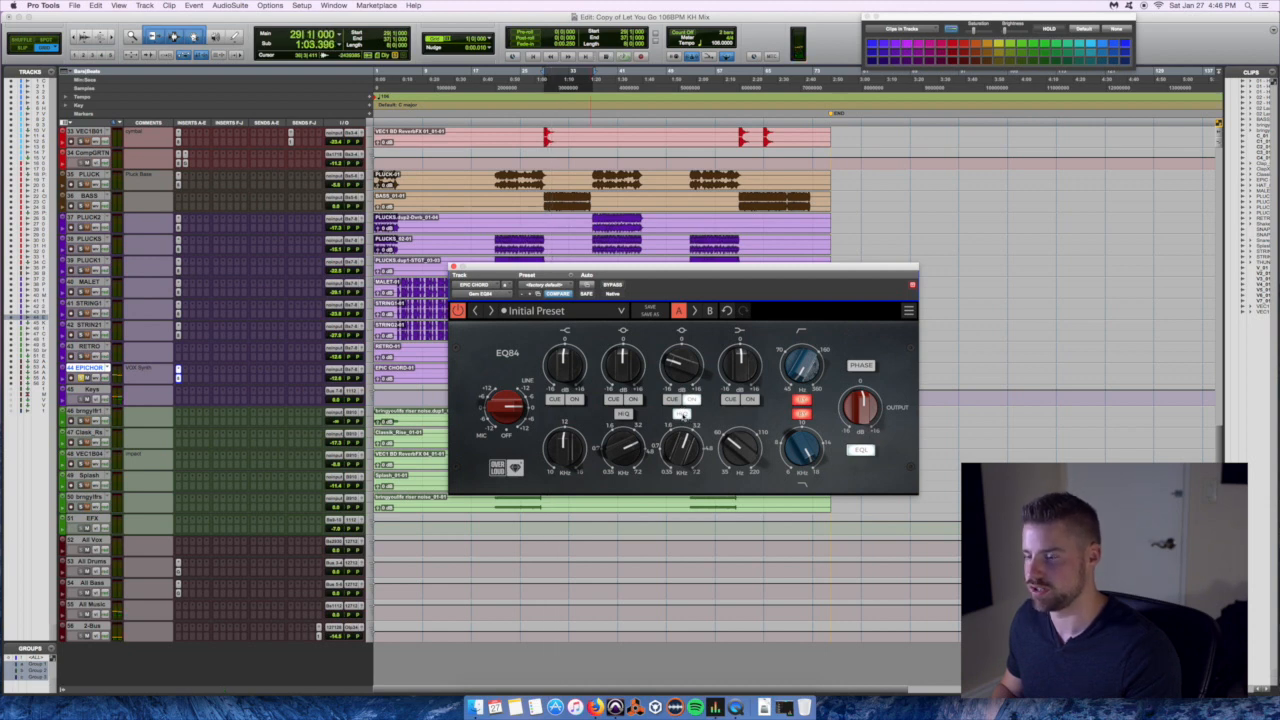
Switch Hi-Q back off on the third band of EPICHOR's EQ and audition the broader cut.
{"action": "key", "text": "space"}
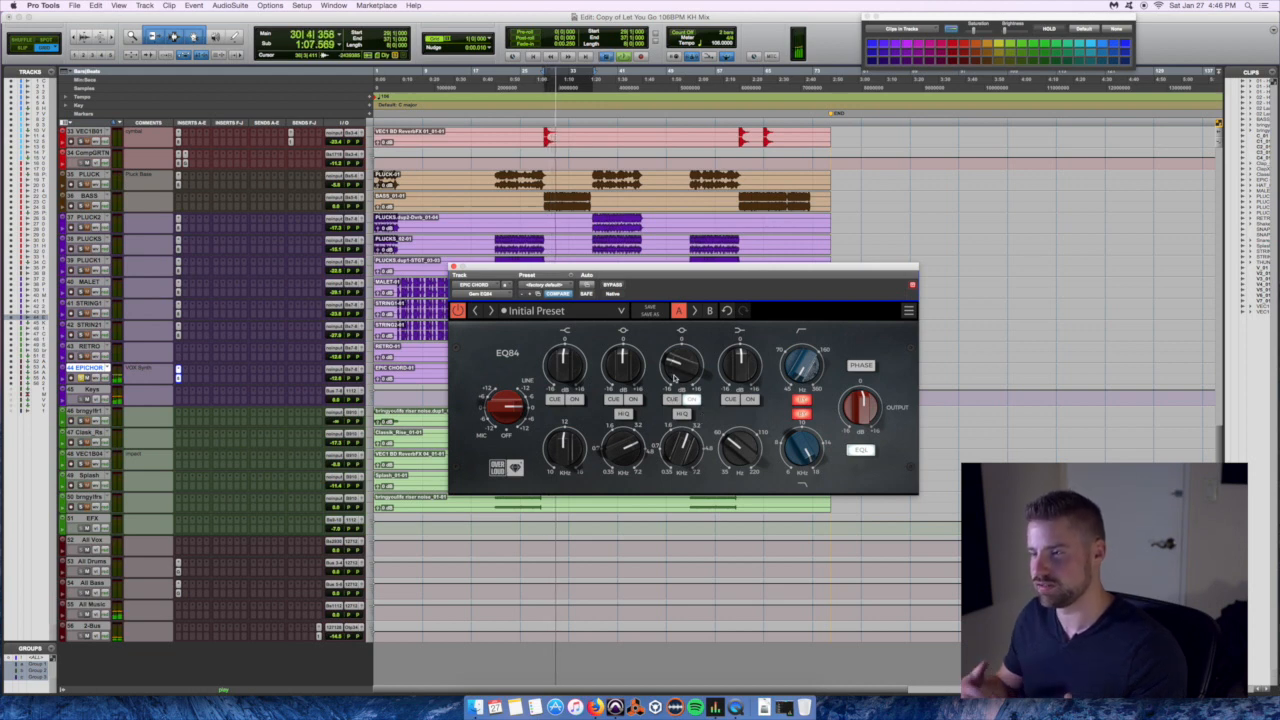
{"action": "key", "text": "space"}
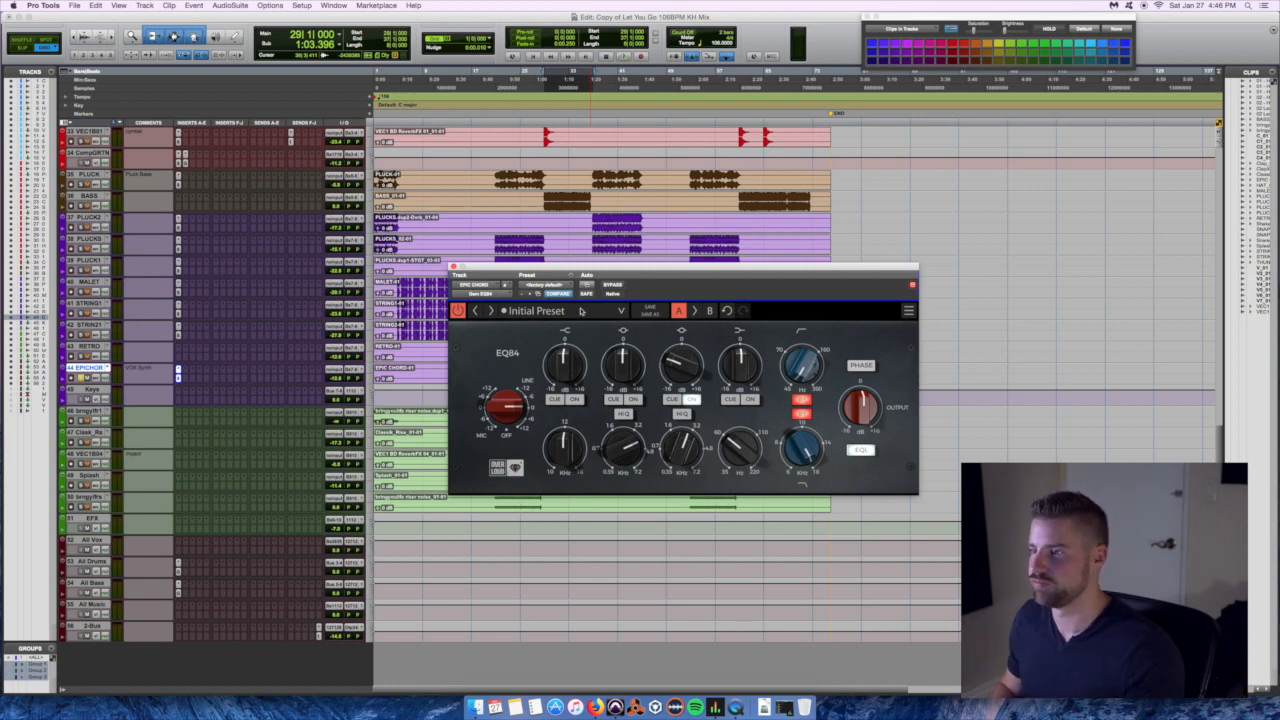
Solo all the keys and synth tracks from PLUCK2 to EPICHOR and audition them together, with the EQ window moved below the clips.
{"action": "left_click", "coordinate": [85, 215], "text": "shift"}
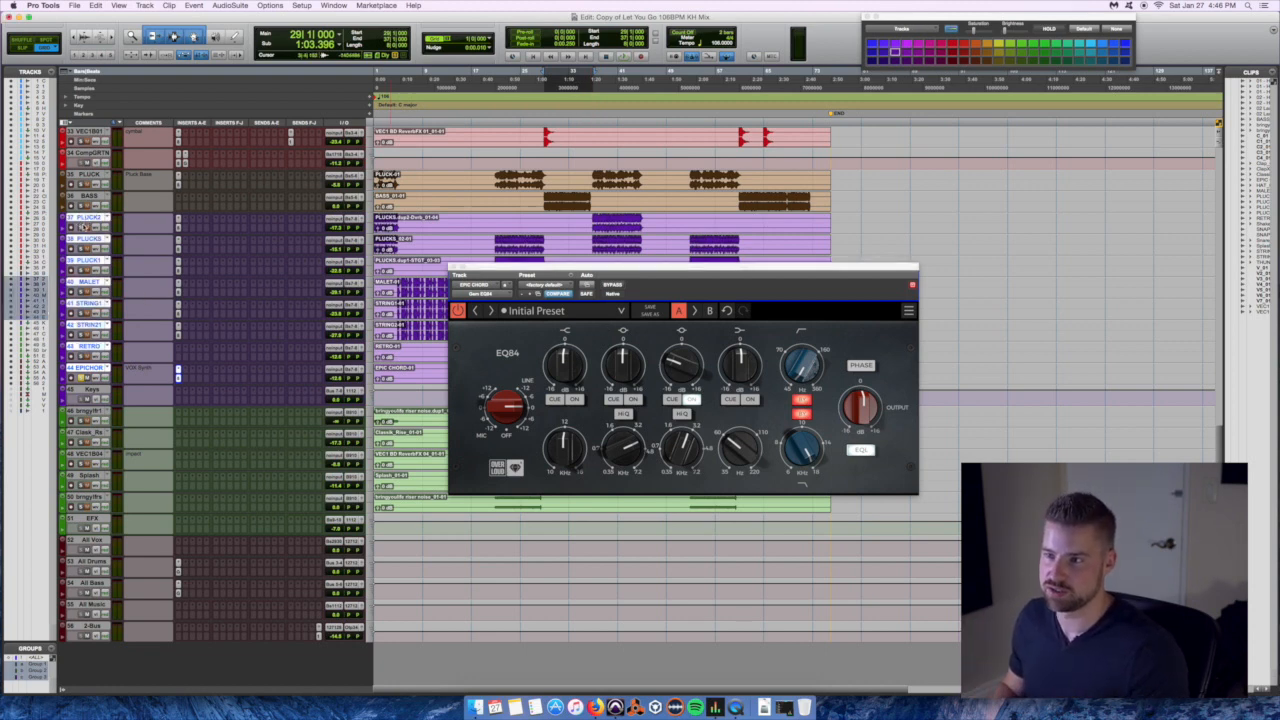
{"action": "left_click_drag", "start_coordinate": [525, 272], "coordinate": [454, 352]}
{"action": "key", "text": "space"}
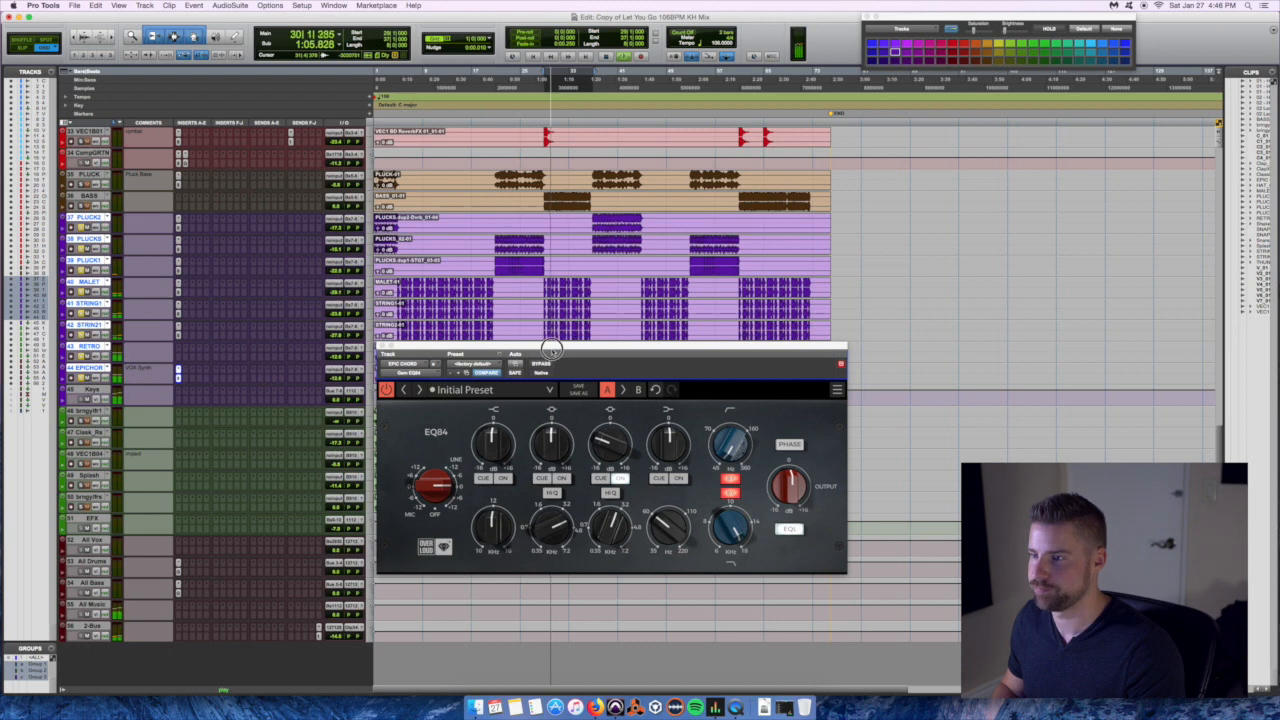
{"action": "left_click_drag", "start_coordinate": [561, 345], "coordinate": [544, 369]}
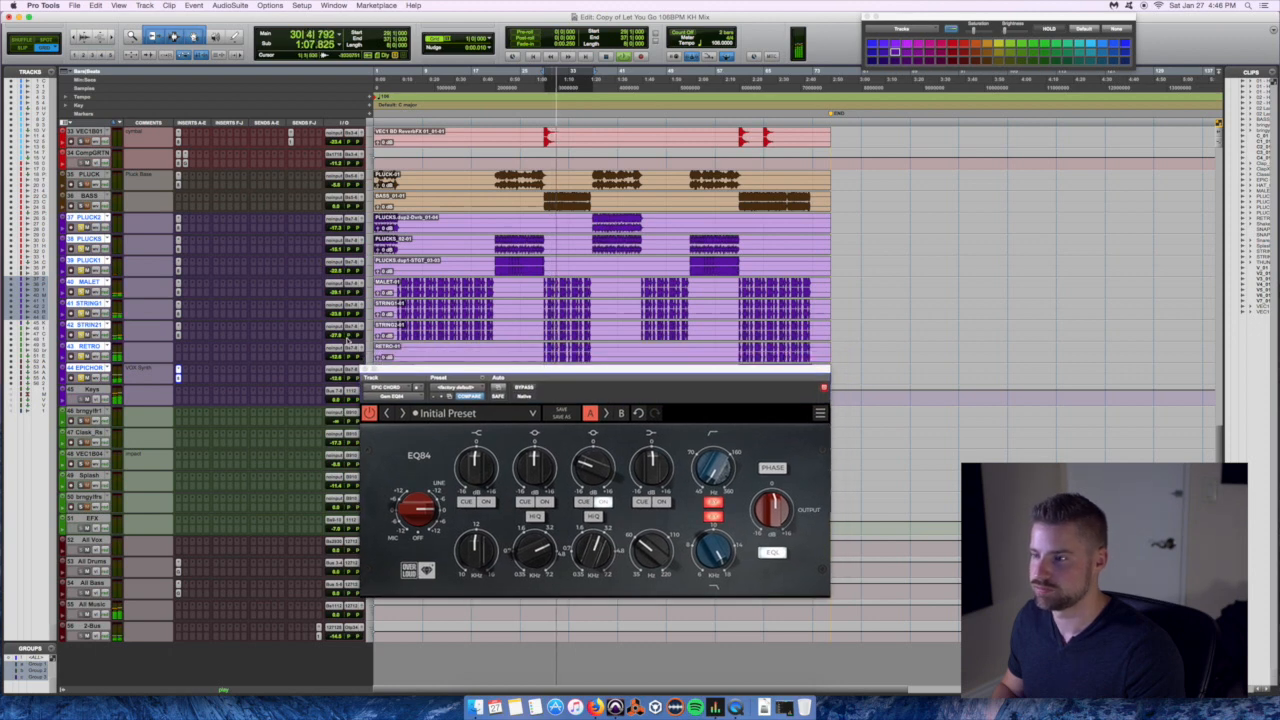
{"action": "key", "text": "space"}
Lower the RETRO track's volume to balance it against the other soloed keys during playback.
{"action": "left_click_drag", "start_coordinate": [340, 358], "coordinate": [337, 368]}
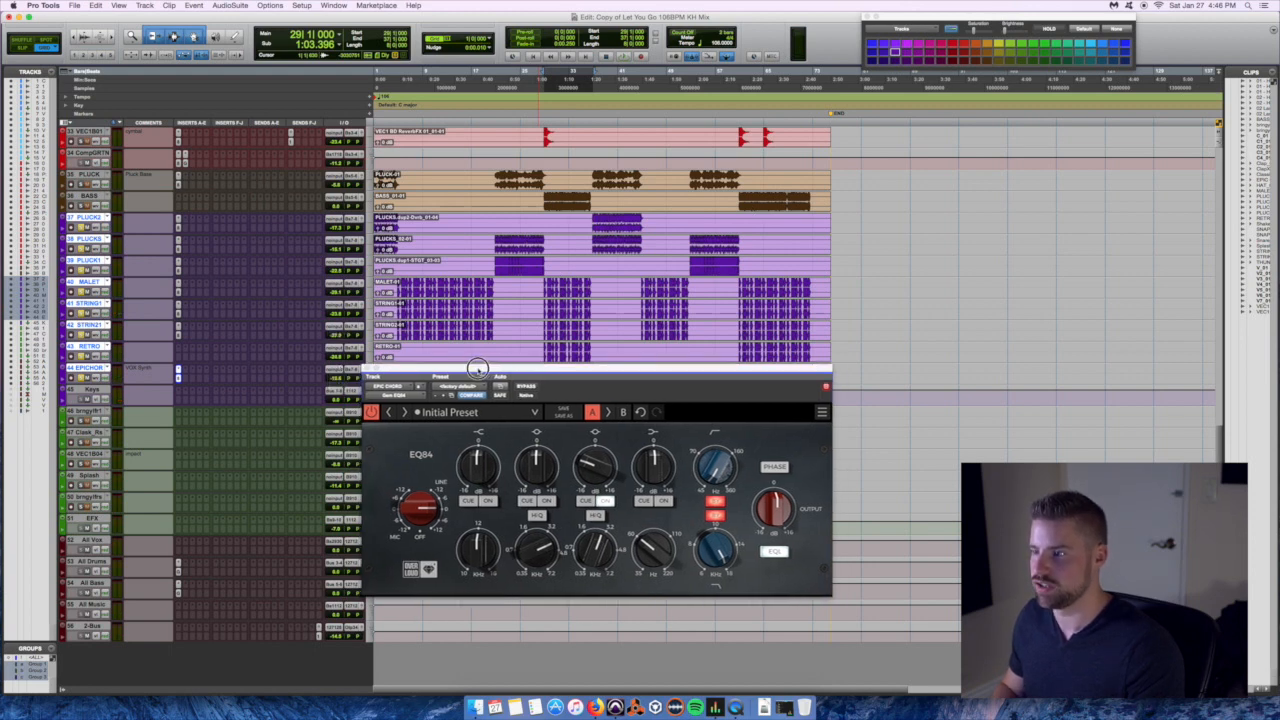
{"action": "left_click_drag", "start_coordinate": [466, 380], "coordinate": [496, 379]}
{"action": "key", "text": "space"}
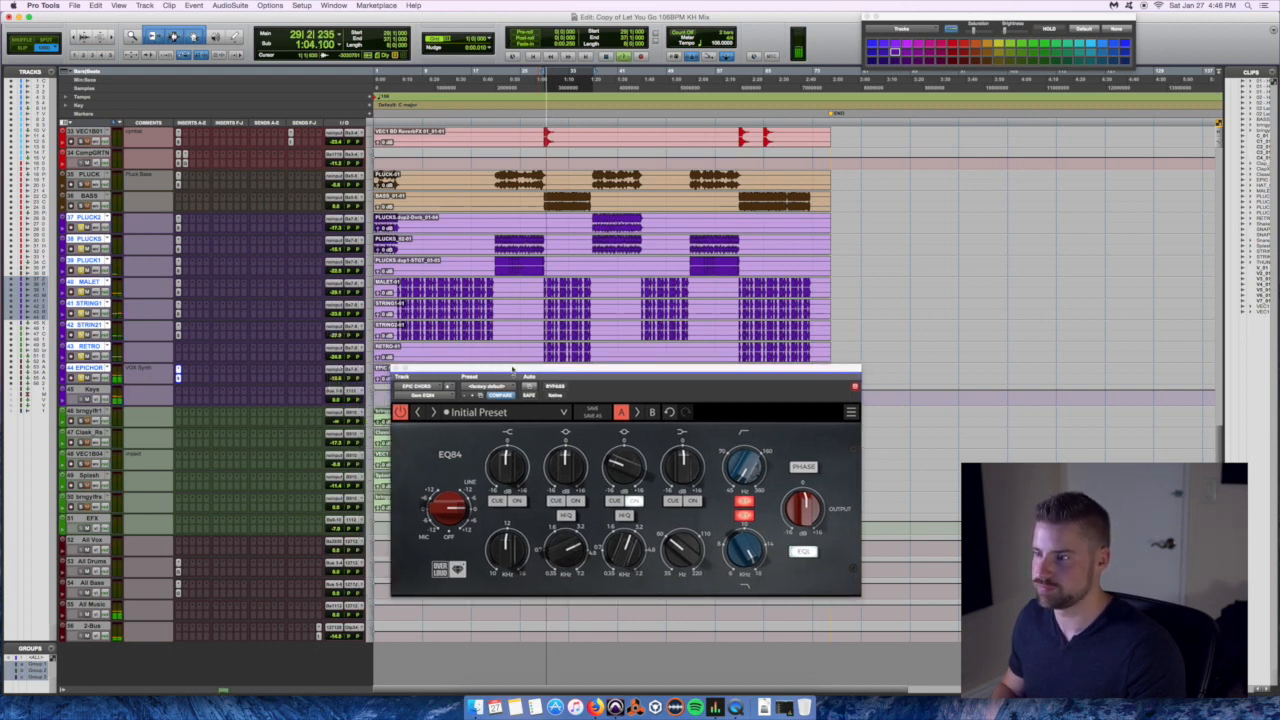
{"action": "left_click_drag", "start_coordinate": [337, 358], "coordinate": [337, 355]}
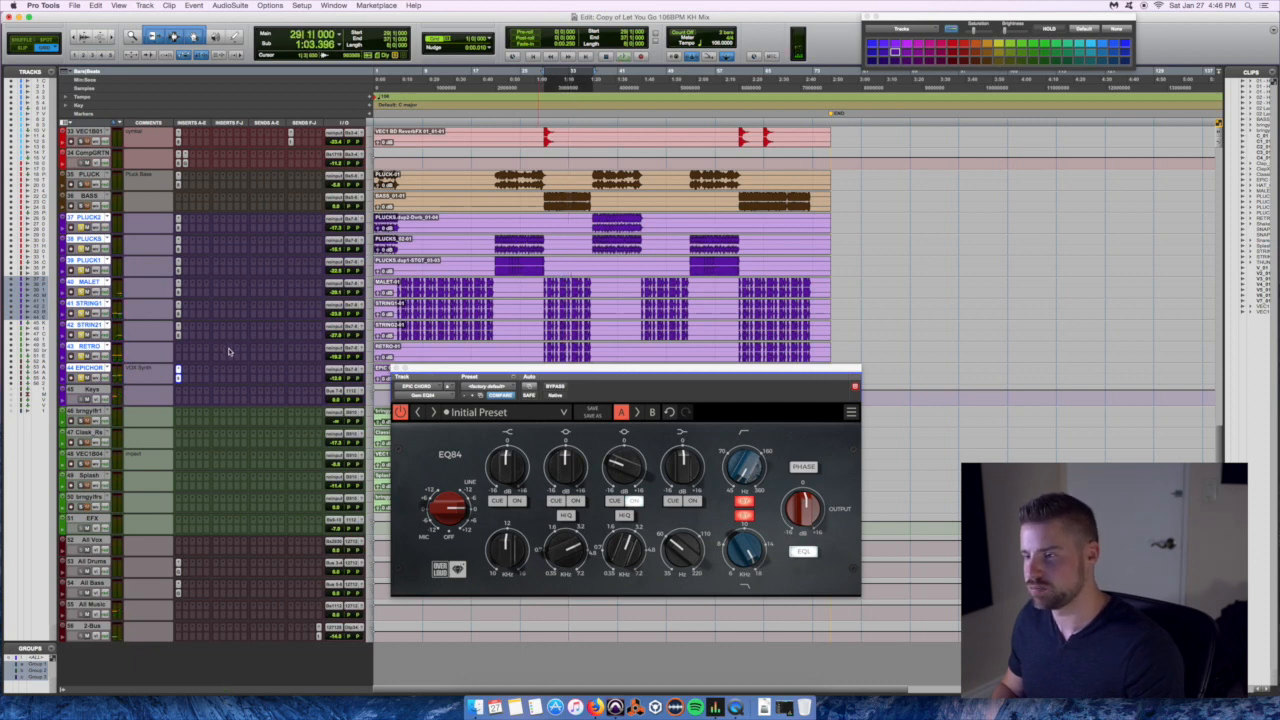
Compare the soloed keys with the EQs on EPICHOR, the string tracks and MALET bypassed and active, ending with them active.
{"action": "left_click", "coordinate": [180, 379], "text": "super"}
{"action": "left_click", "coordinate": [180, 314], "text": "super"}
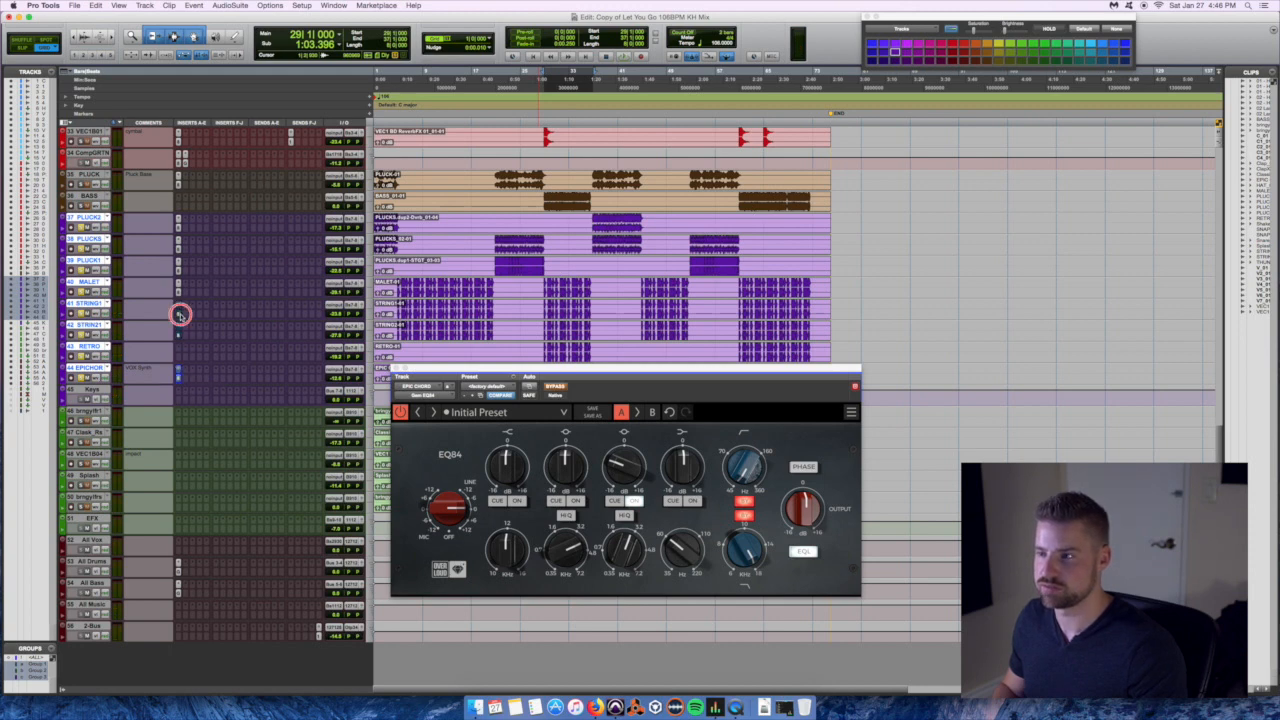
{"action": "left_click", "coordinate": [179, 292], "text": "super"}
{"action": "key", "text": "space"}
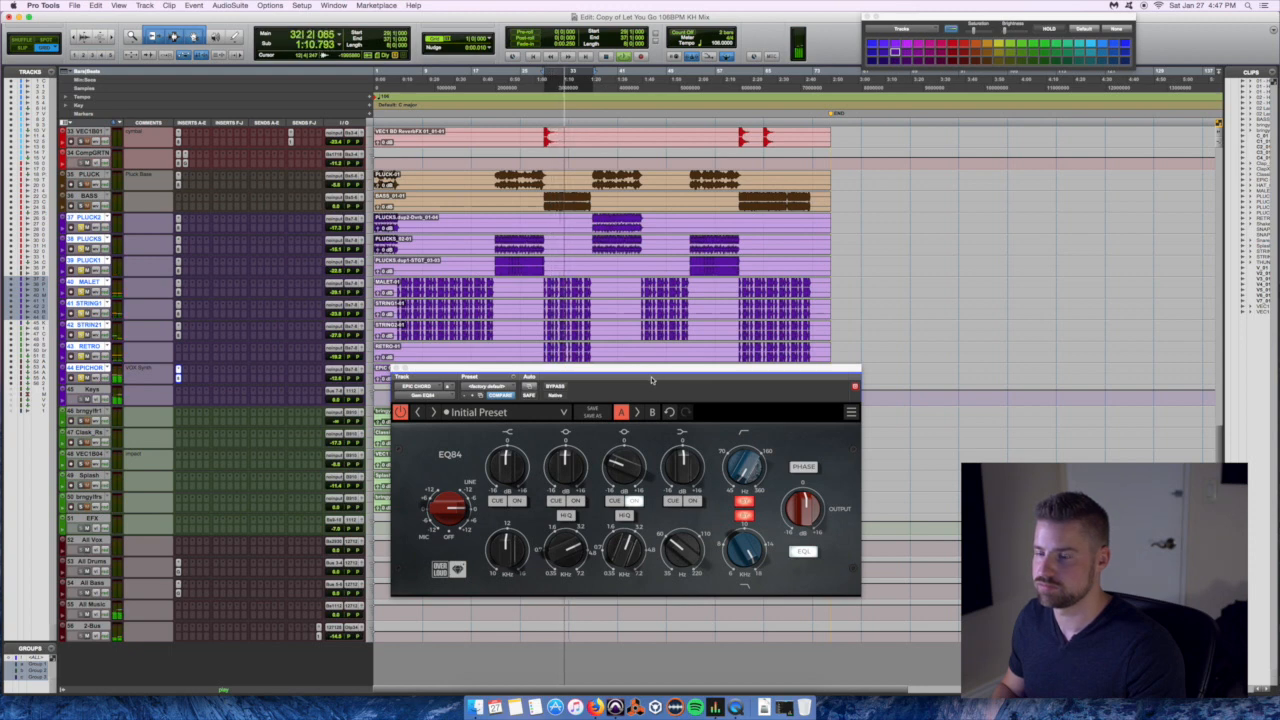
{"action": "key", "text": "space"}
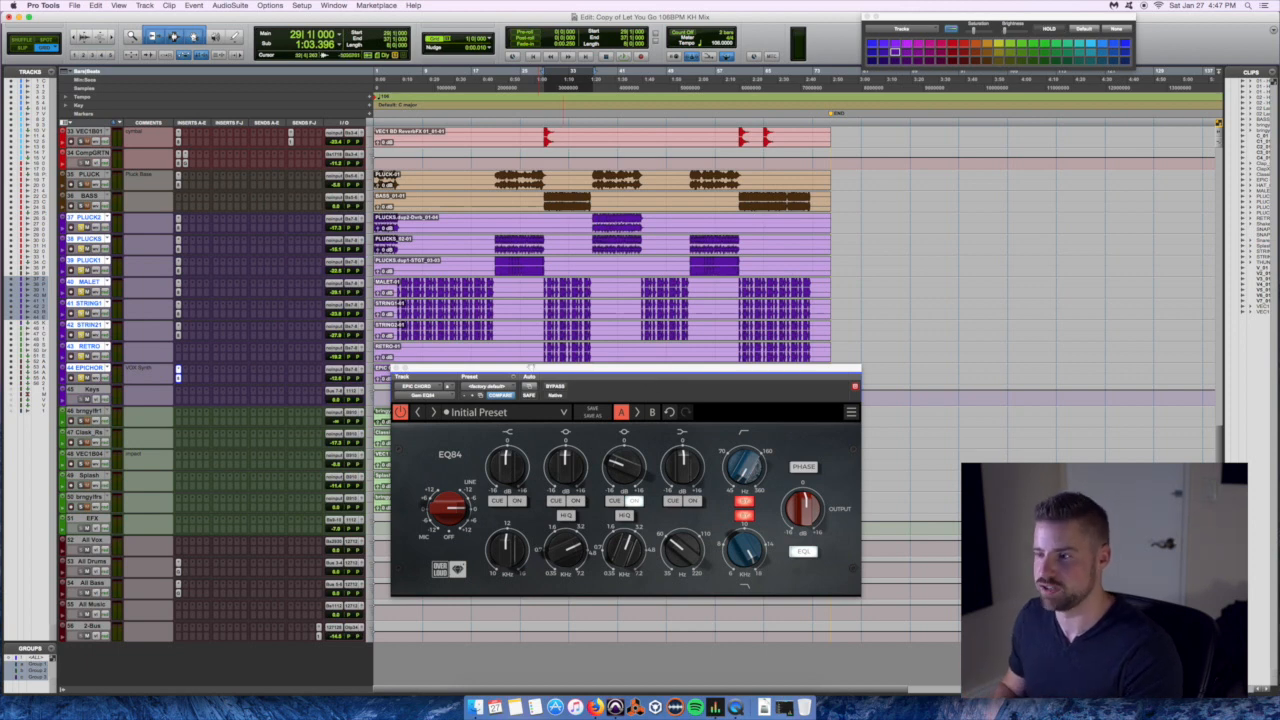
Close EPICHOR's EQ and insert the multichannel Gem Comp G (stereo) on the All Music track.
{"action": "left_click", "coordinate": [395, 369]}
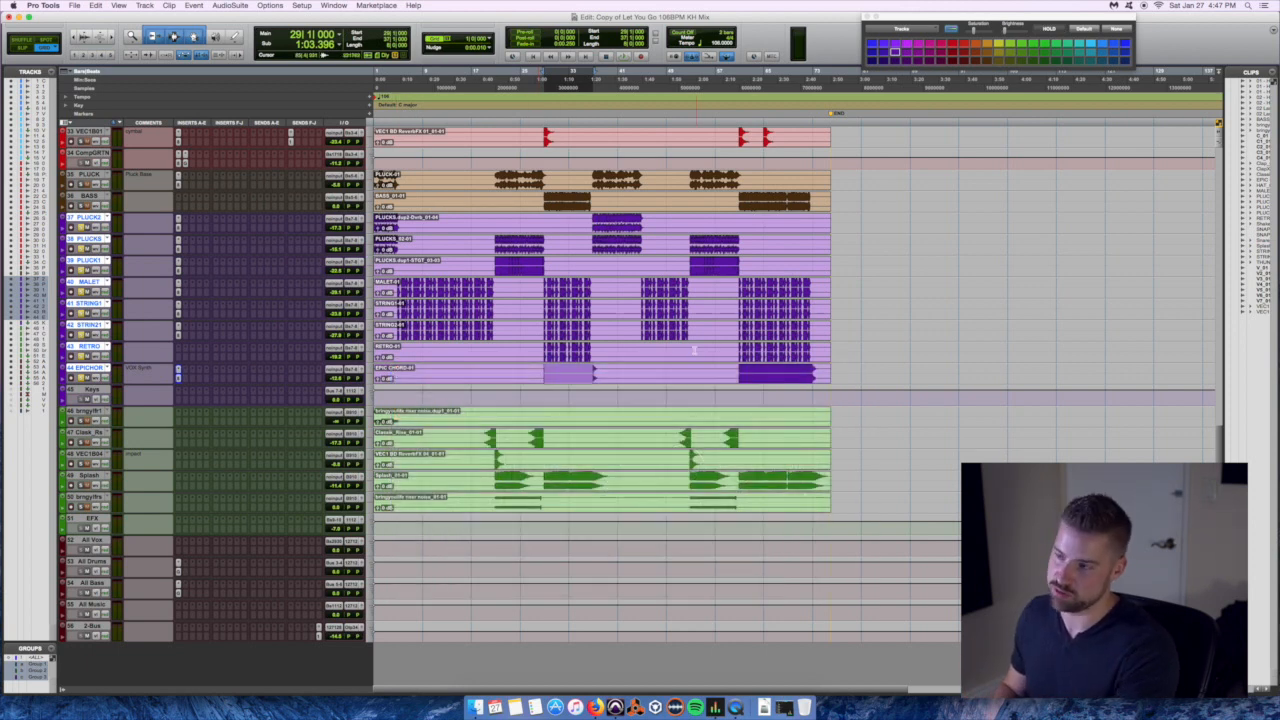
{"action": "scroll", "coordinate": [593, 361], "scroll_direction": "down", "scroll_amount": 1}
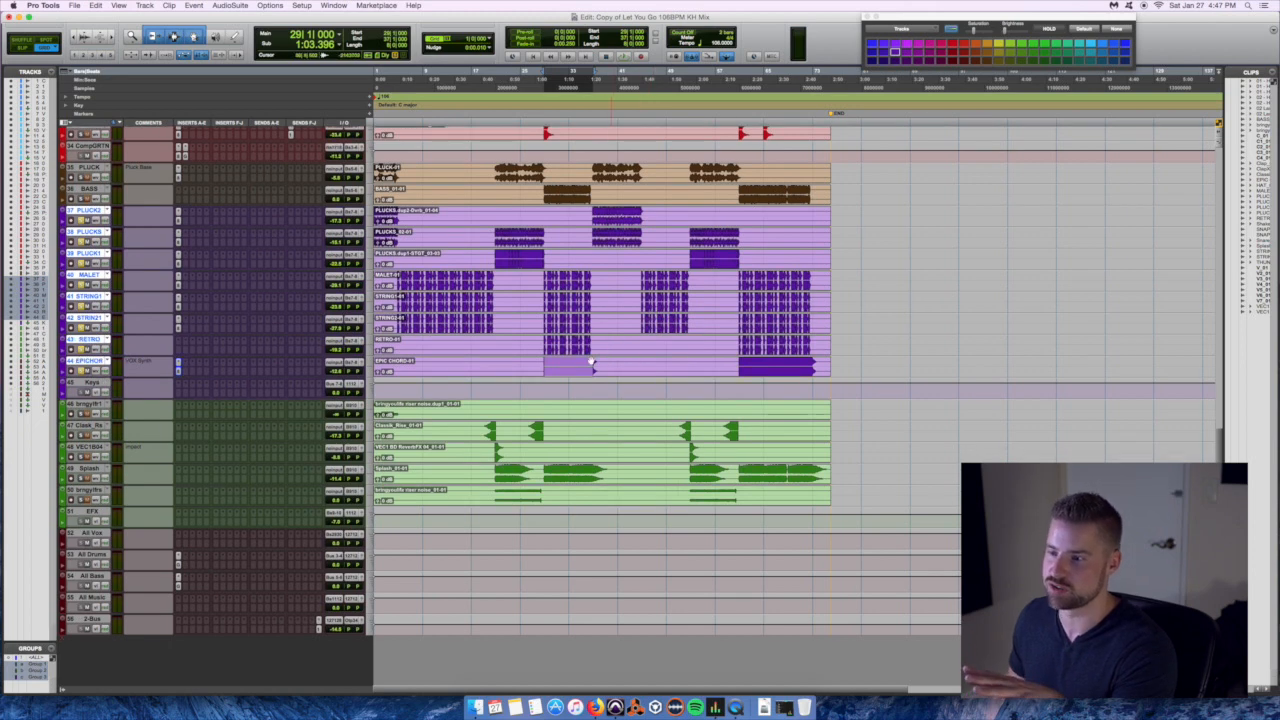
{"action": "left_click", "coordinate": [93, 597]}
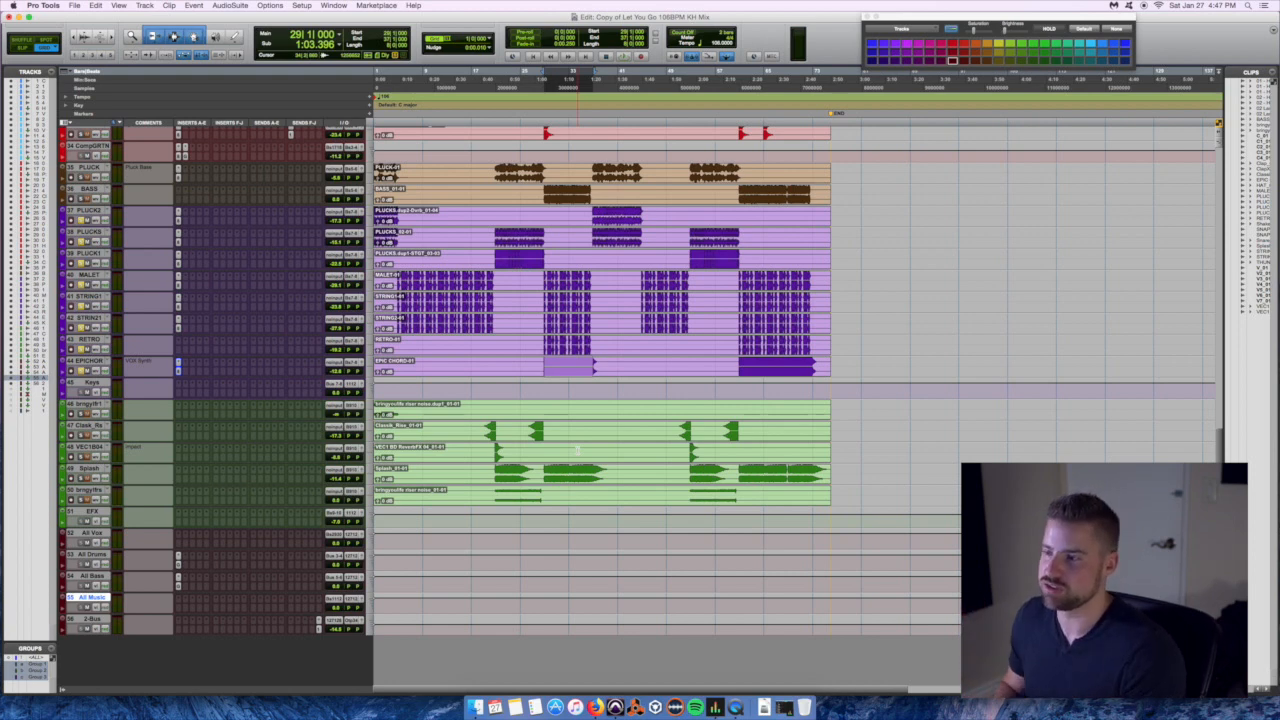
{"action": "left_click", "coordinate": [179, 612]}
{"action": "left_click", "coordinate": [179, 612]}
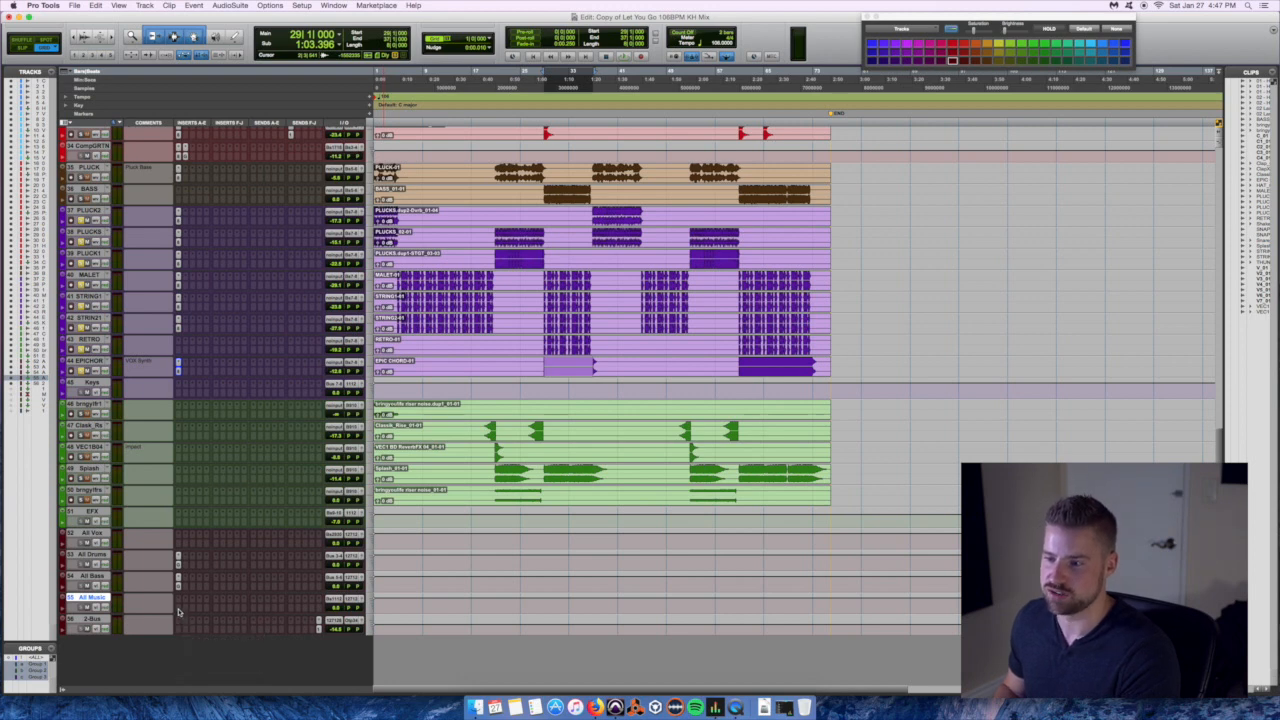
{"action": "left_click", "coordinate": [179, 612]}
{"action": "mouse_move", "coordinate": [209, 648]}
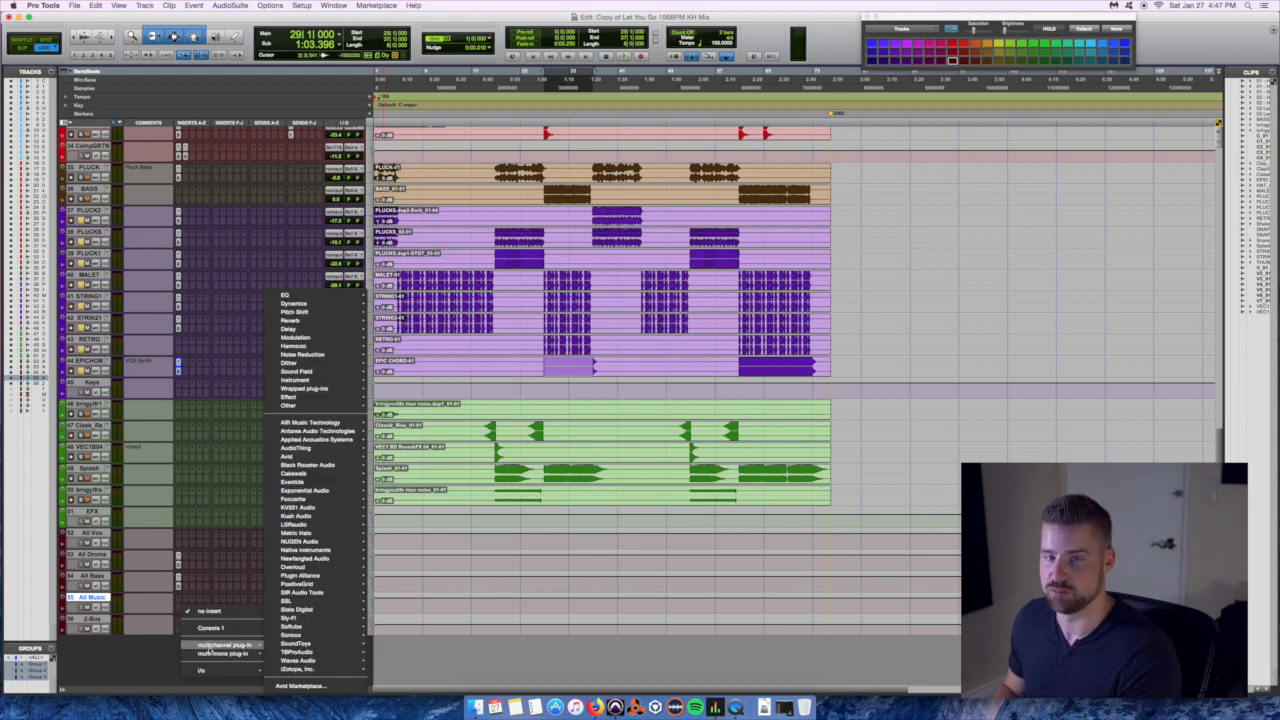
{"action": "mouse_move", "coordinate": [335, 567]}
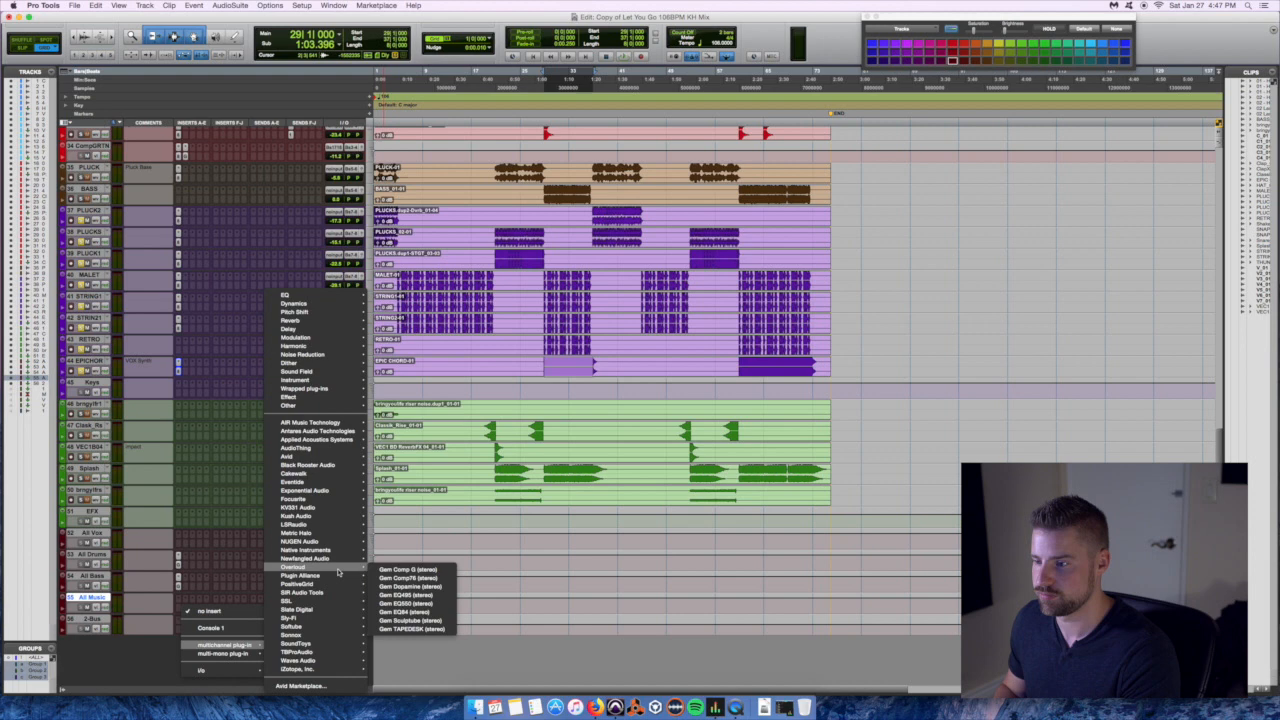
{"action": "left_click", "coordinate": [437, 569]}
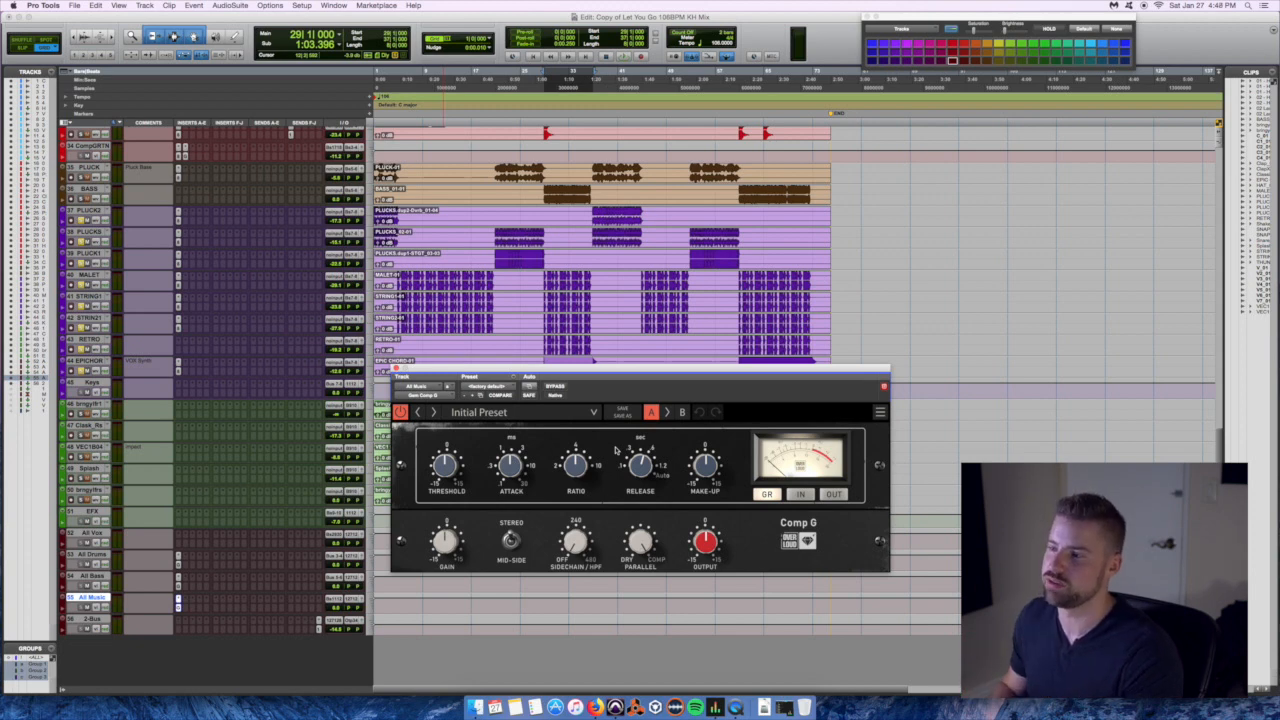
Dial in Comp G on All Music: attack 30, release Auto, sidechain HPF raised, threshold lowered during playback and parallel mix near the middle.
{"action": "left_click_drag", "start_coordinate": [600, 370], "coordinate": [576, 412]}
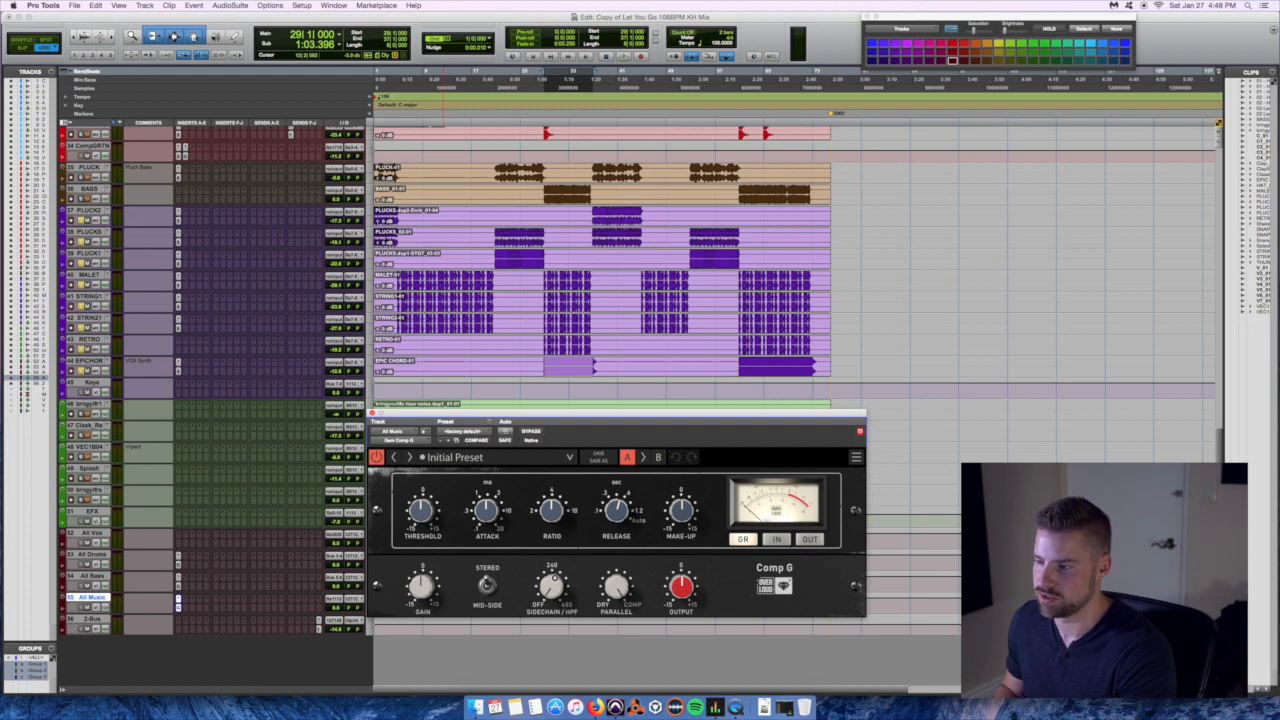
{"action": "left_click_drag", "start_coordinate": [552, 566], "coordinate": [548, 514]}
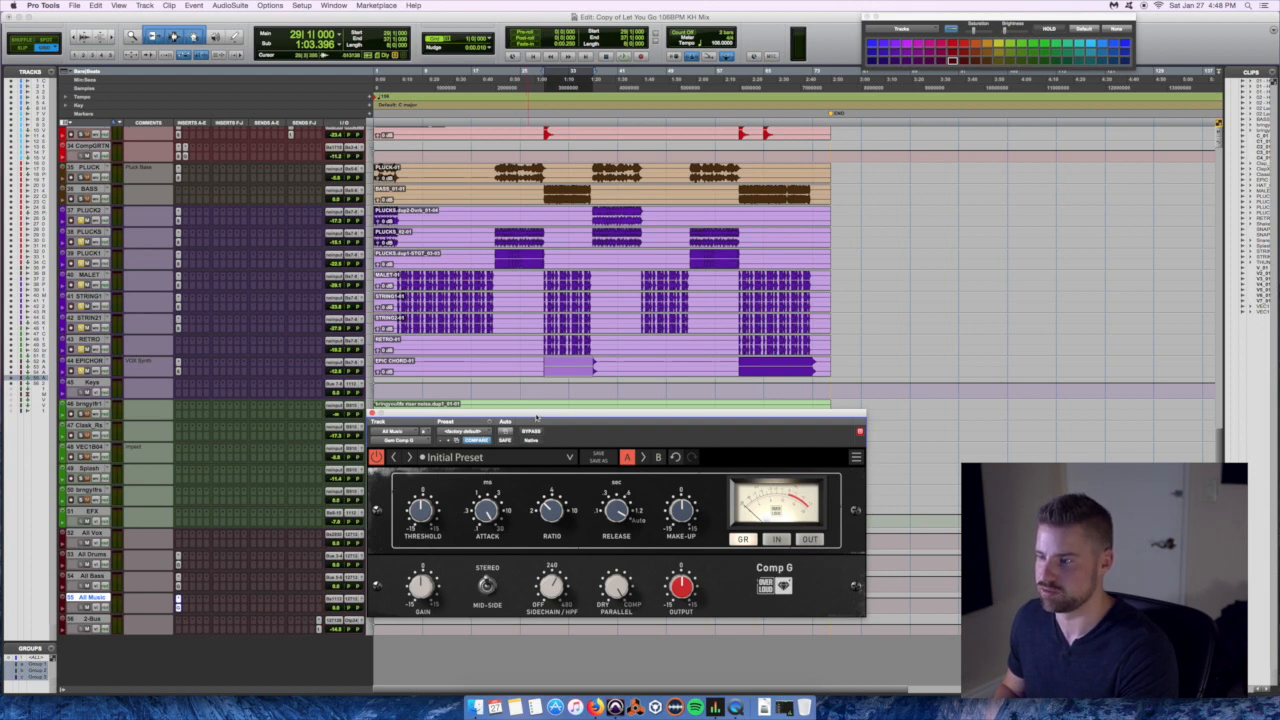
{"action": "left_click_drag", "start_coordinate": [537, 417], "coordinate": [525, 397]}
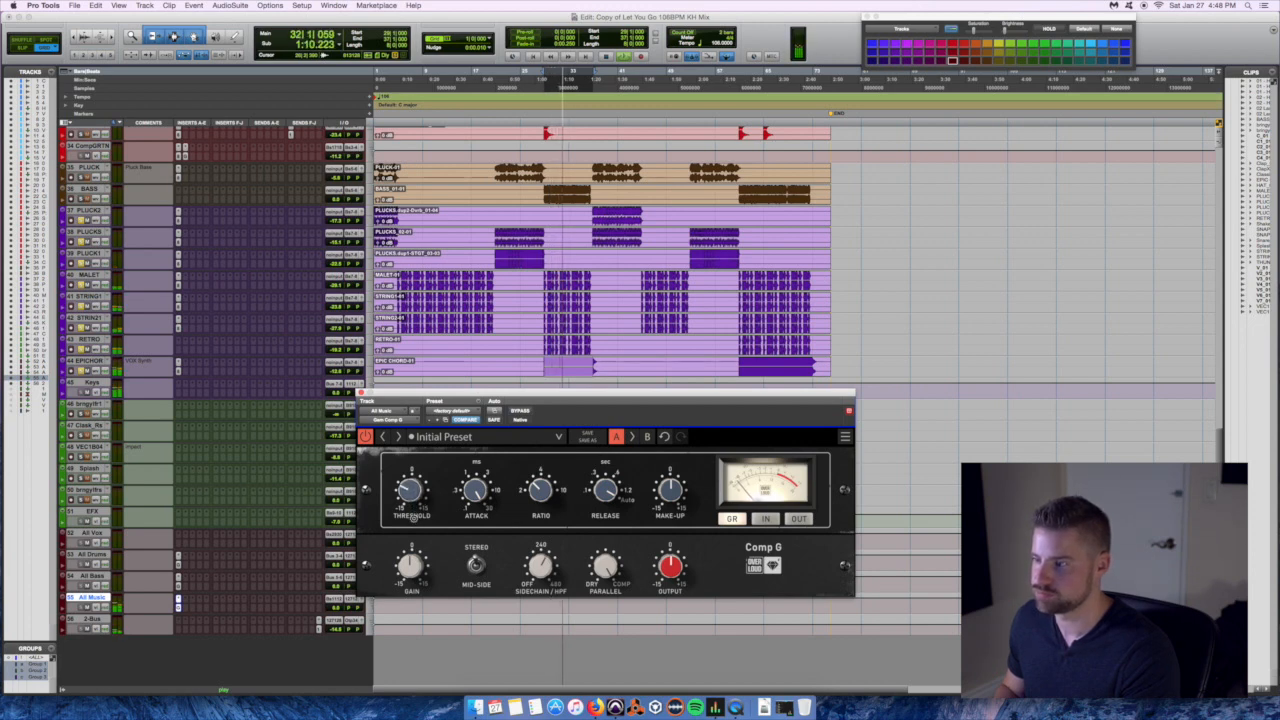
{"action": "key", "text": "space"}
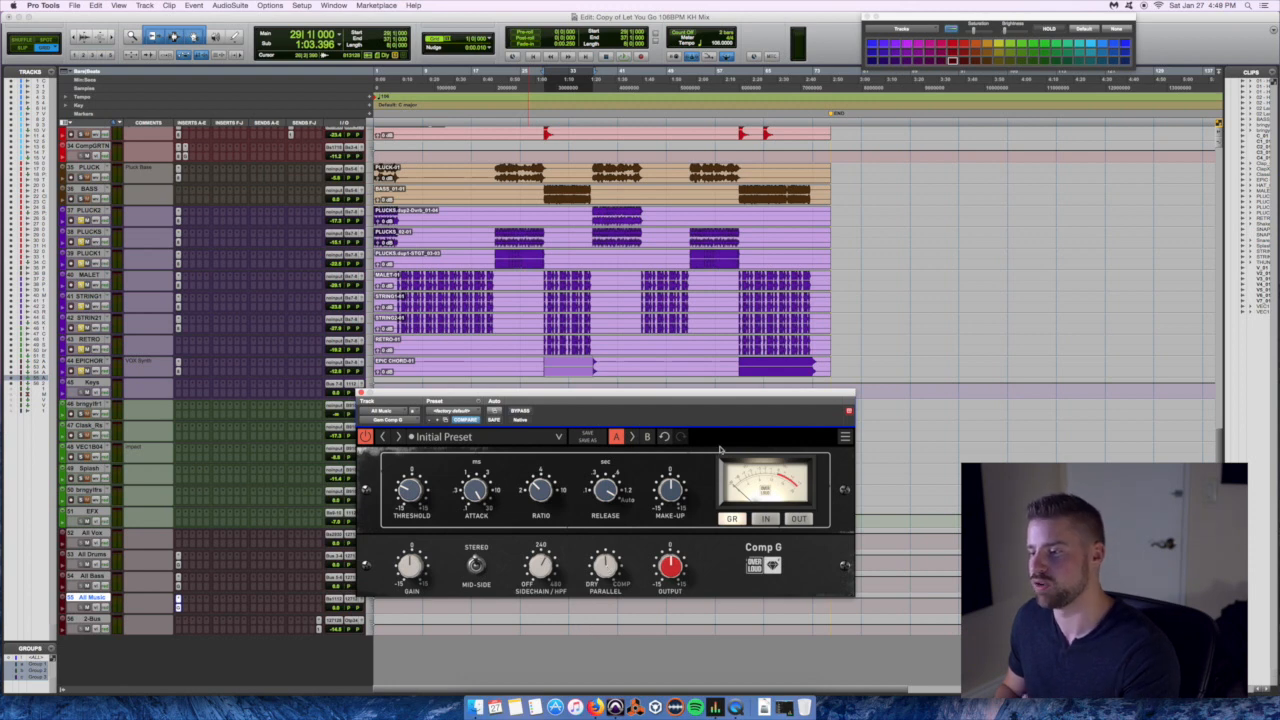
Compare the chord section with Comp G on All Music active and bypassed, leaving the compressor active.
{"action": "key", "text": "space"}
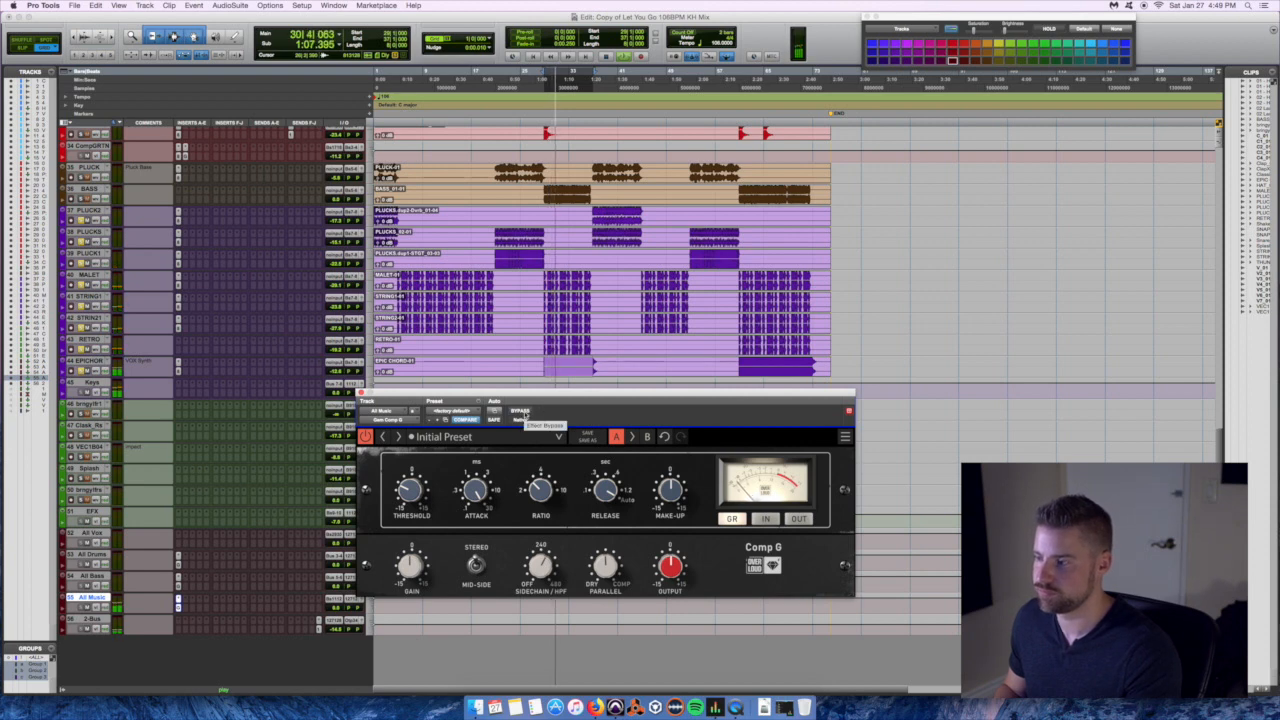
{"action": "key", "text": "space"}
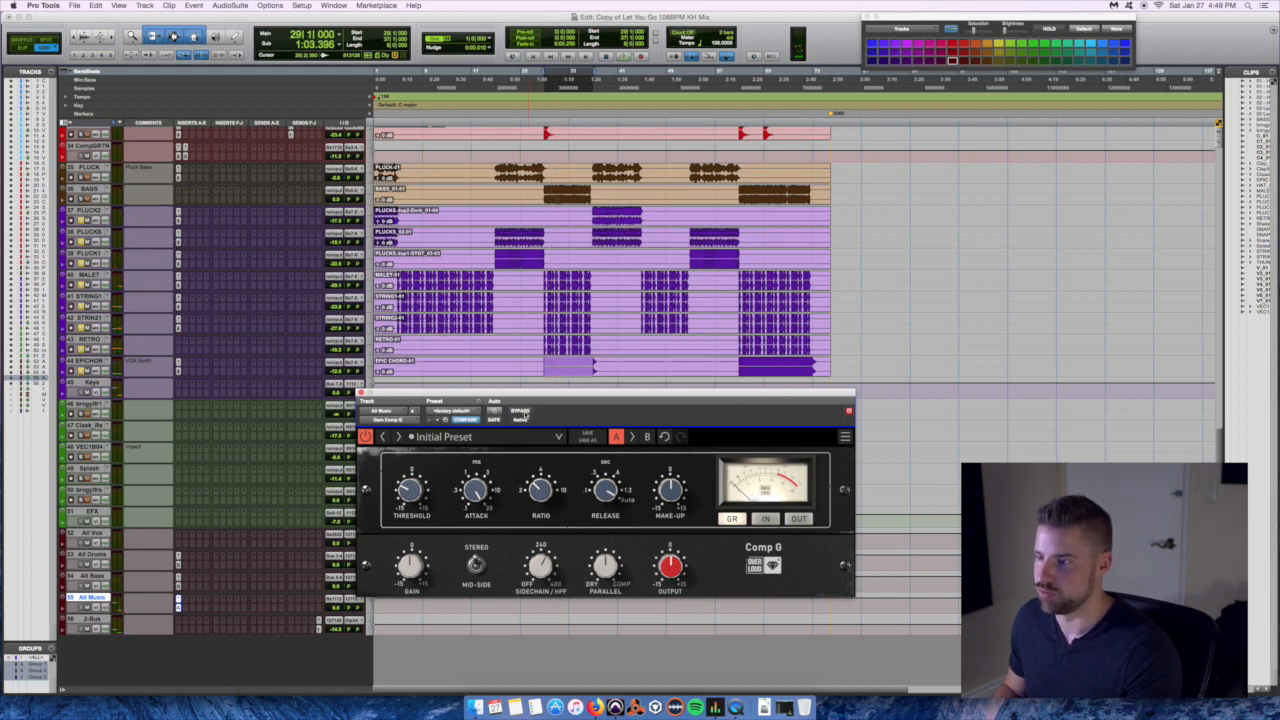
{"action": "left_click", "coordinate": [521, 411]}
{"action": "key", "text": "space"}
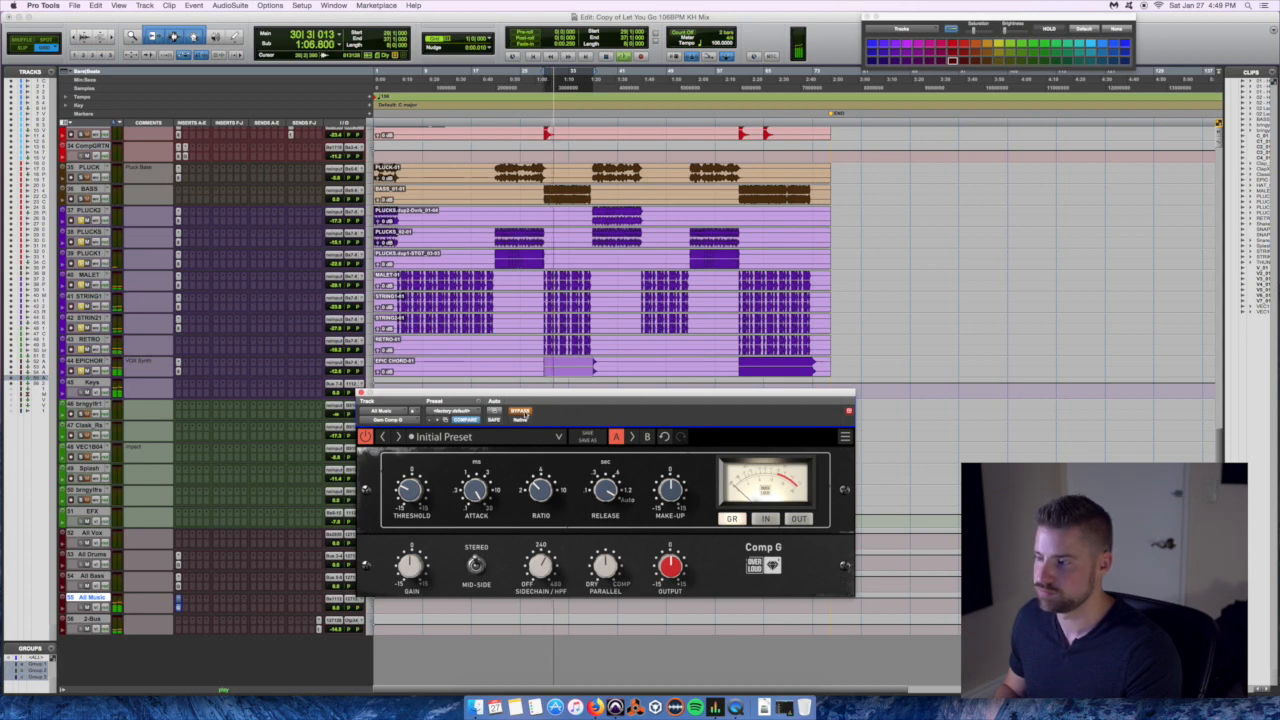
{"action": "key", "text": "space"}
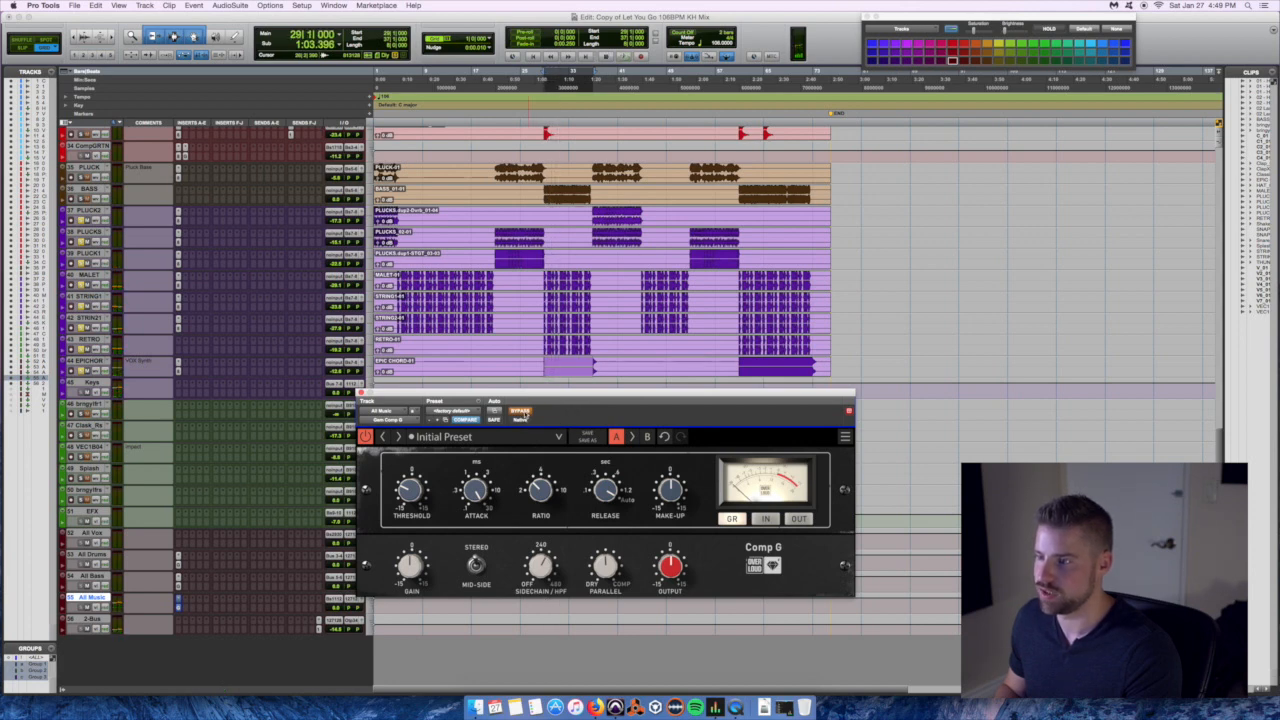
{"action": "left_click", "coordinate": [525, 412]}
{"action": "key", "text": "space"}
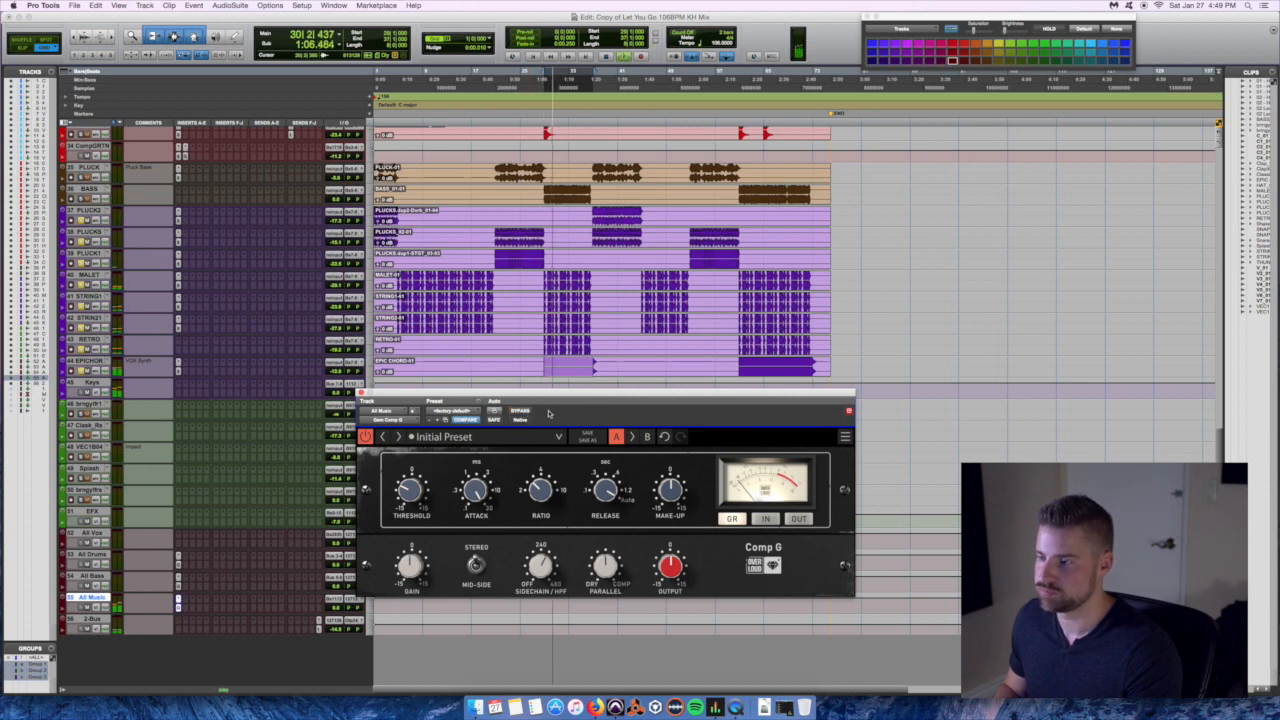
{"action": "key", "text": "space"}
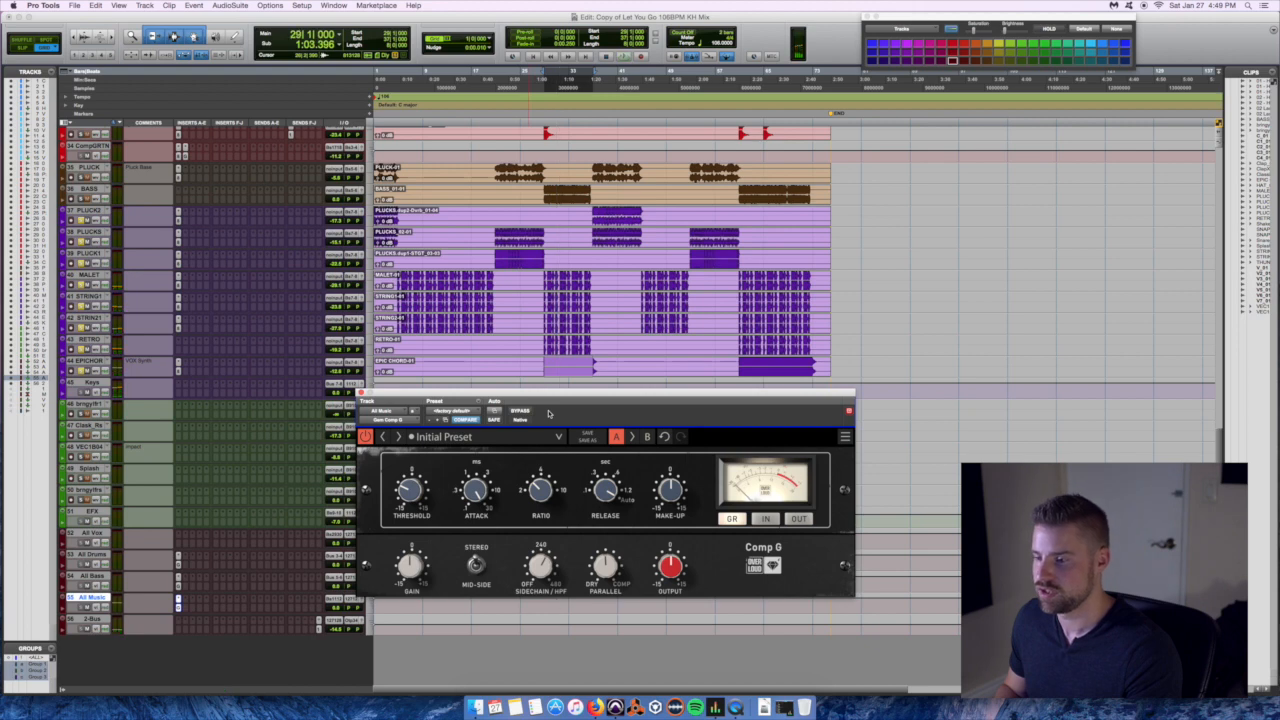